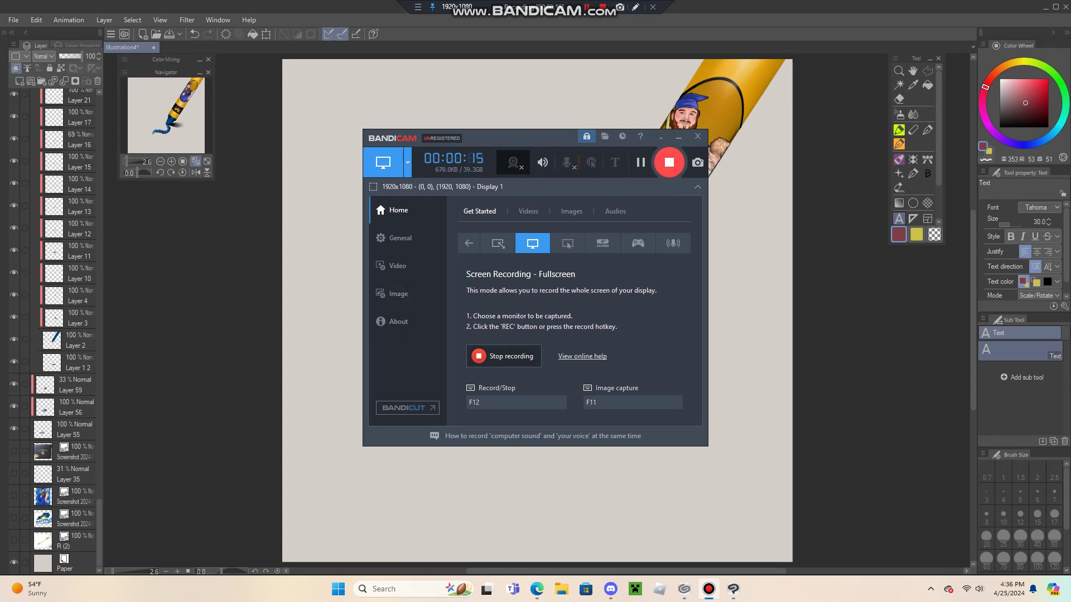
Show the college logo, the crayon photo and Layer 35 in turn to examine the references, hiding each again.
{"action": "left_click", "coordinate": [678, 137]}
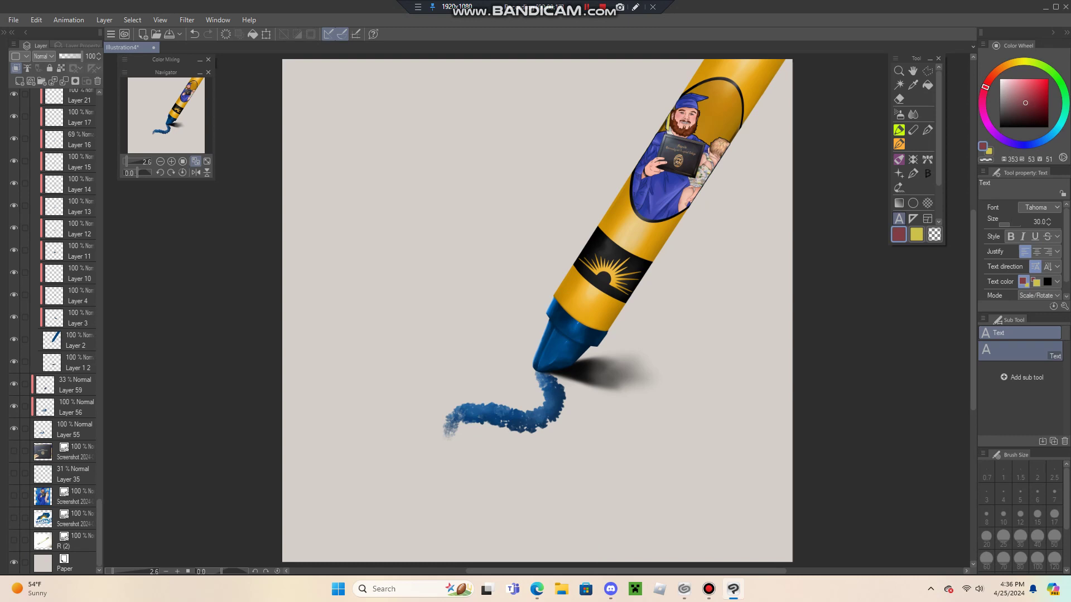
{"action": "left_click", "coordinate": [14, 518]}
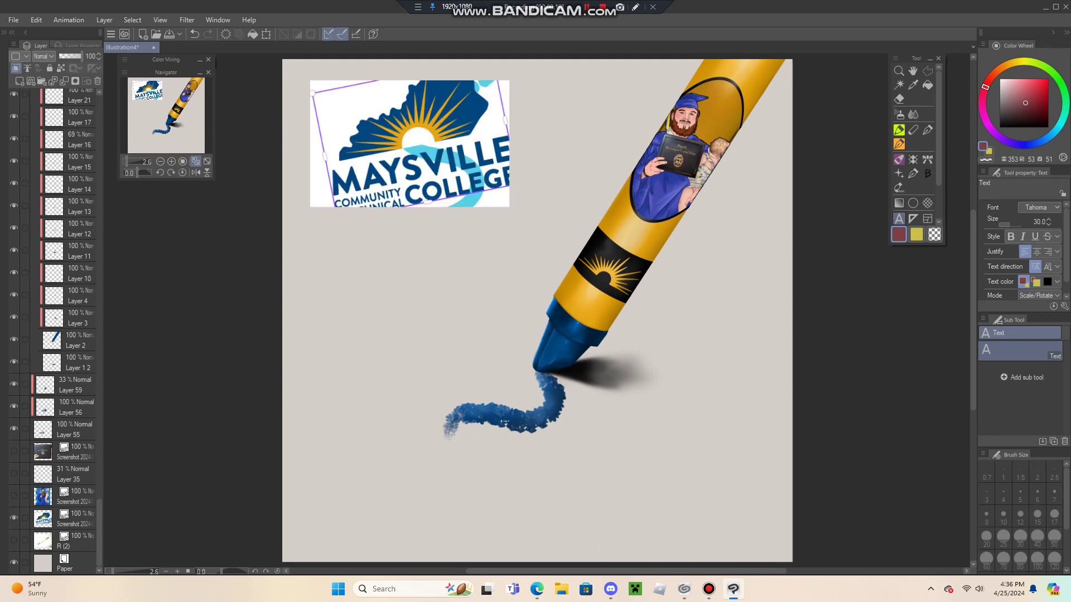
{"action": "left_click", "coordinate": [13, 540]}
{"action": "left_click", "coordinate": [14, 518]}
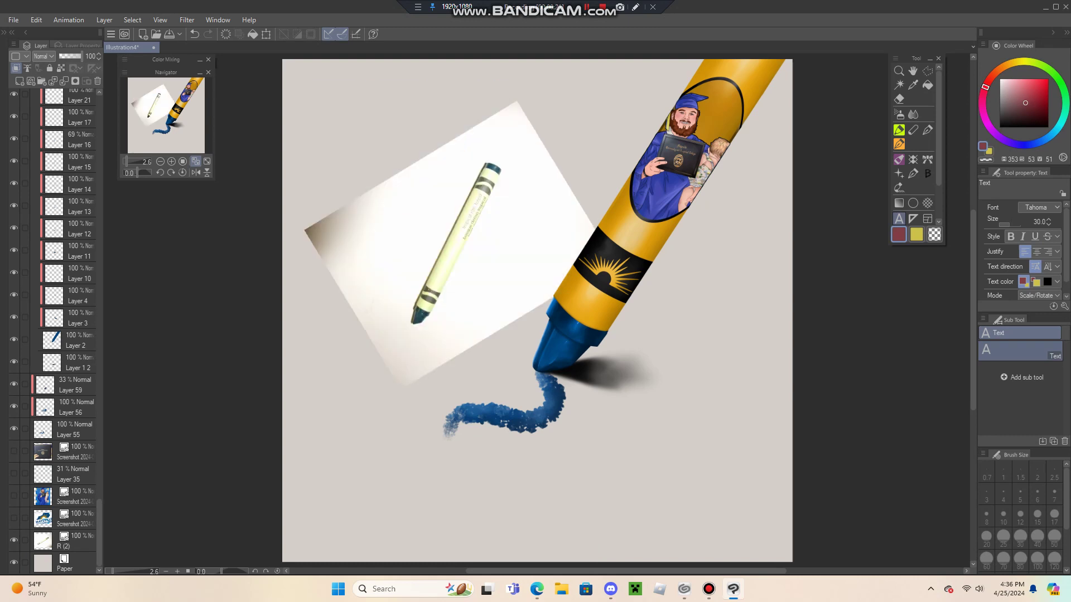
{"action": "scroll", "coordinate": [456, 230], "scroll_direction": "up", "scroll_amount": 2}
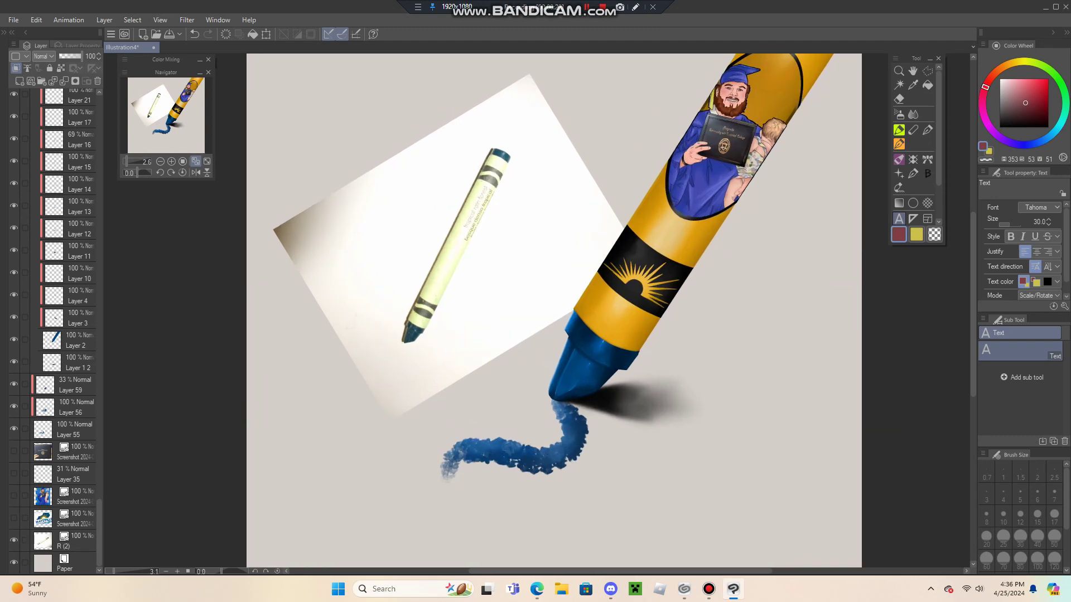
{"action": "left_click", "coordinate": [14, 539]}
{"action": "left_click", "coordinate": [14, 473]}
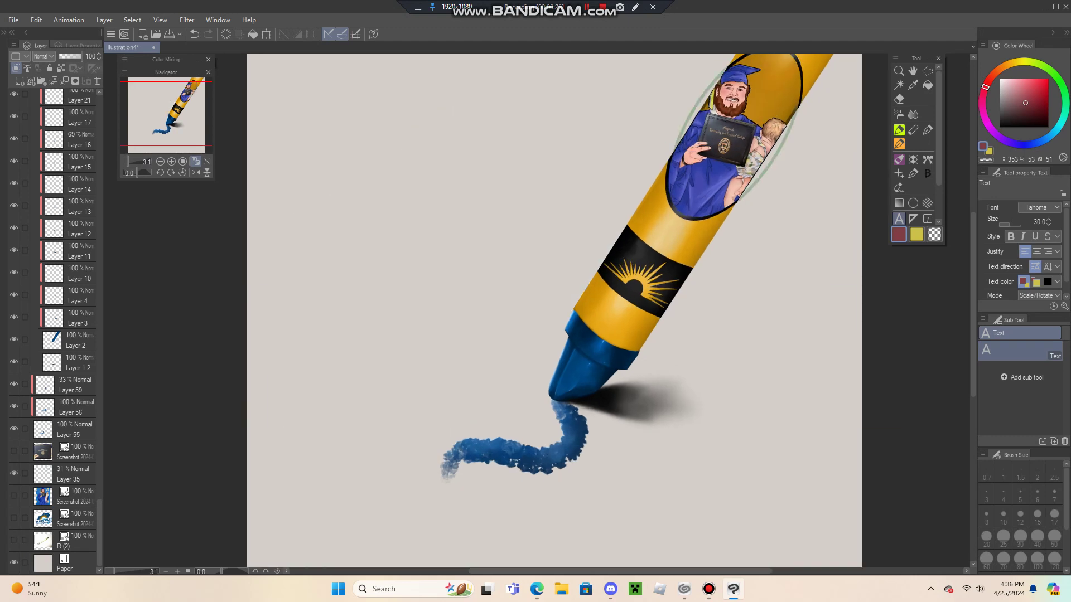
{"action": "left_click", "coordinate": [14, 473]}
Move the diploma cover reference photo to the canvas's upper-left area, scale it to 61%, and hide it.
{"action": "left_click", "coordinate": [14, 450]}
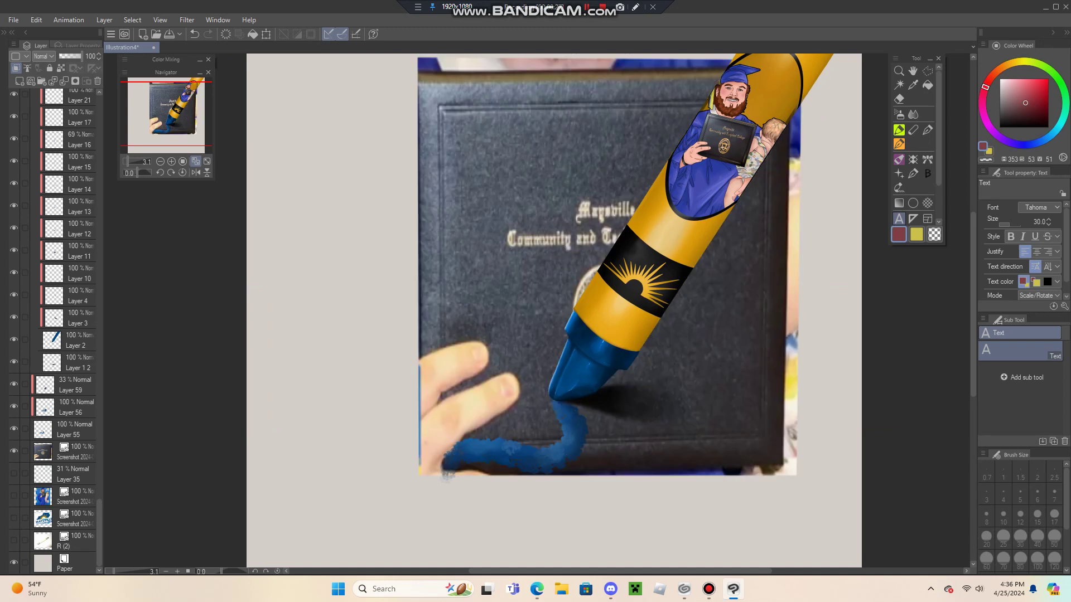
{"action": "left_click", "coordinate": [14, 451]}
{"action": "left_click", "coordinate": [14, 451]}
{"action": "key", "text": "ctrl+t"}
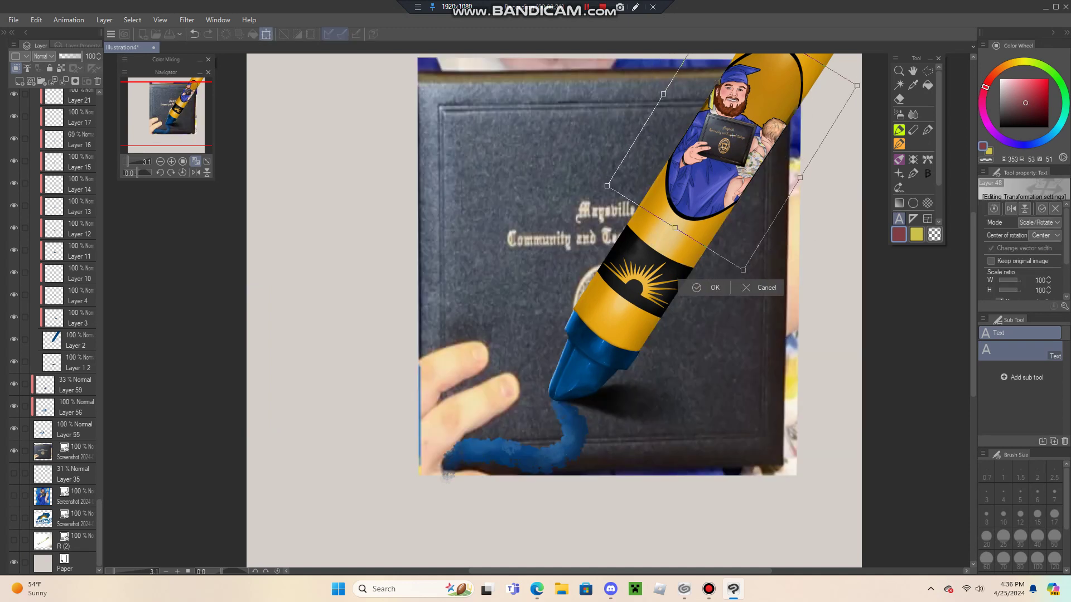
{"action": "key", "text": "Return"}
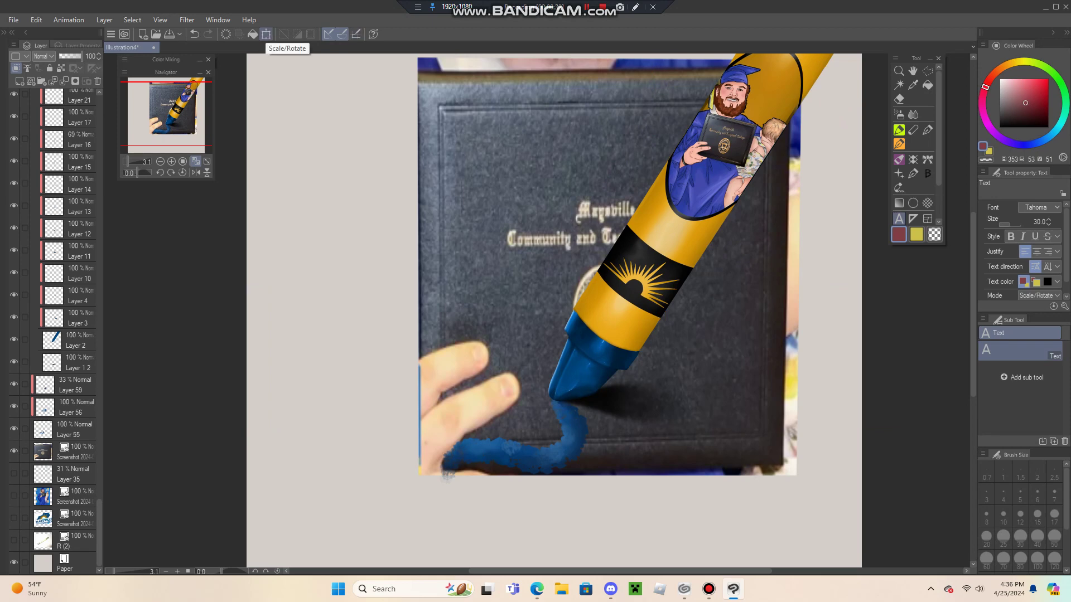
{"action": "left_click", "coordinate": [75, 451]}
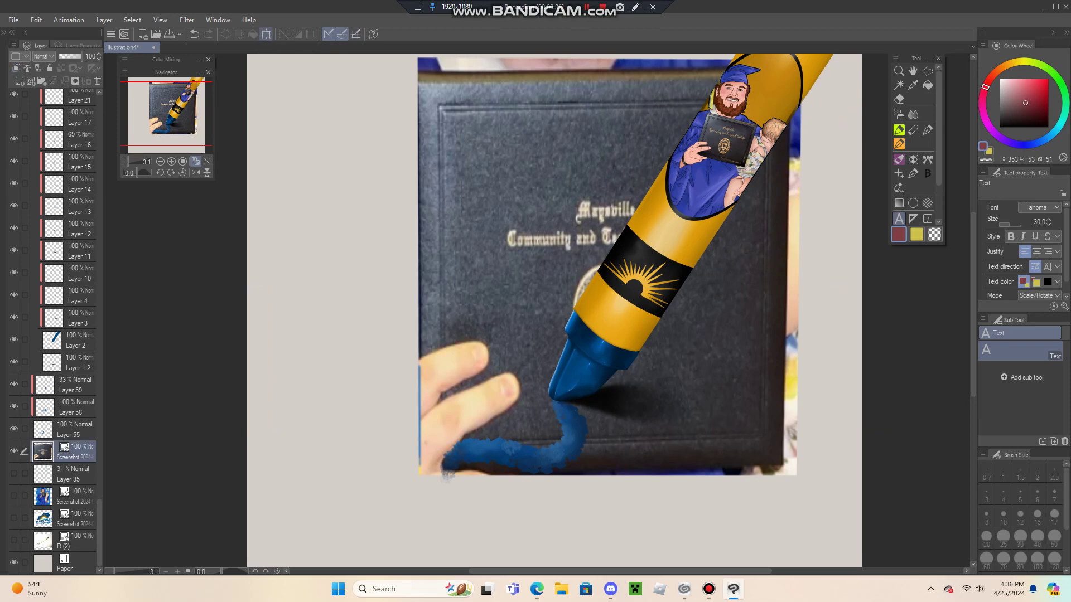
{"action": "left_click", "coordinate": [266, 34]}
{"action": "left_click_drag", "start_coordinate": [610, 266], "coordinate": [469, 264]}
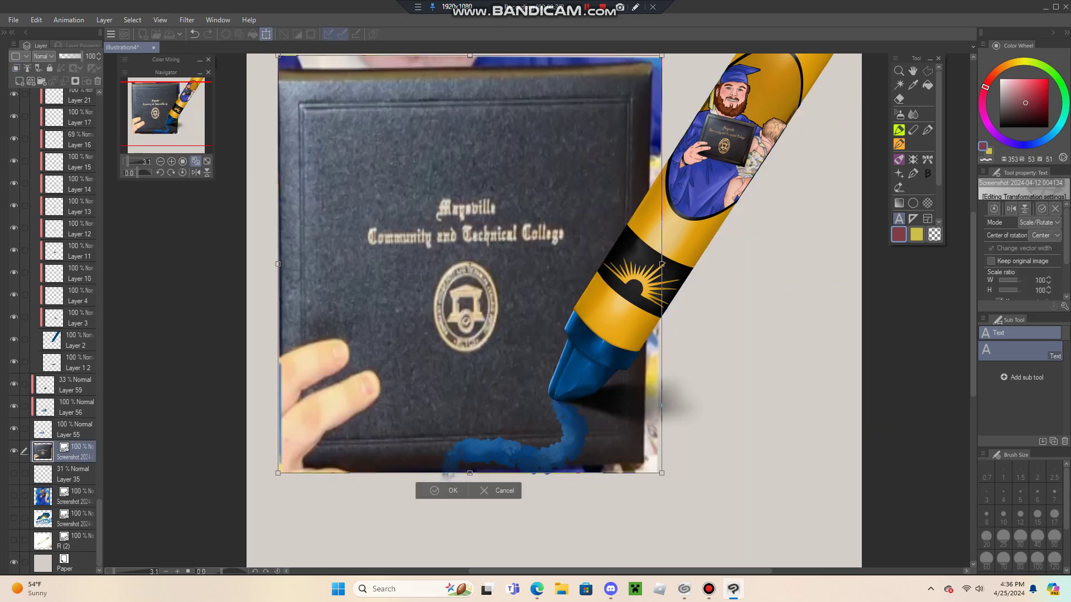
{"action": "left_click_drag", "start_coordinate": [661, 473], "coordinate": [514, 312]}
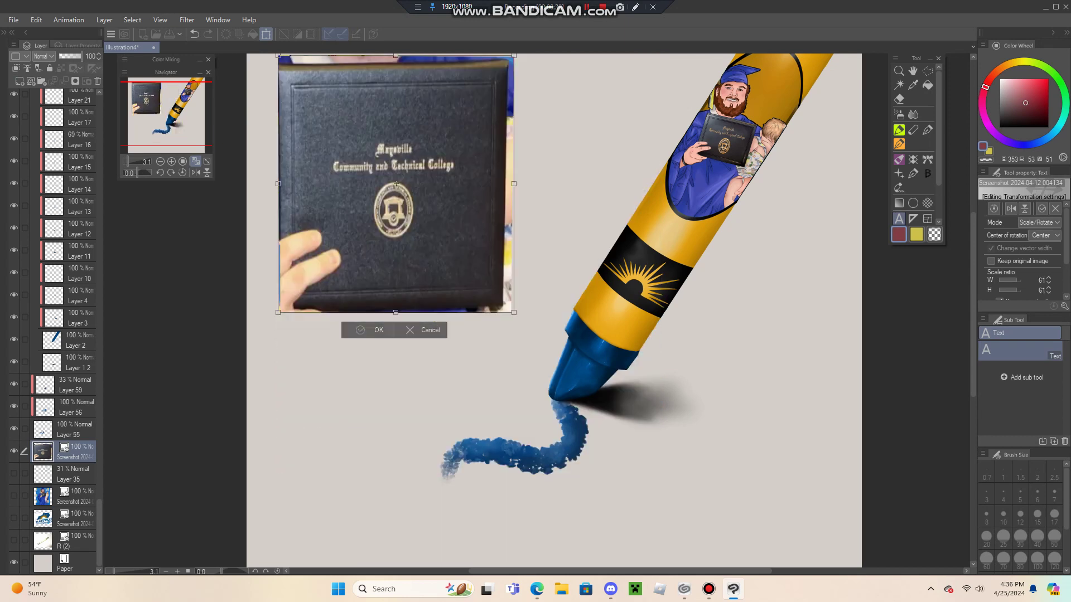
{"action": "key", "text": "Return"}
{"action": "left_click", "coordinate": [14, 450]}
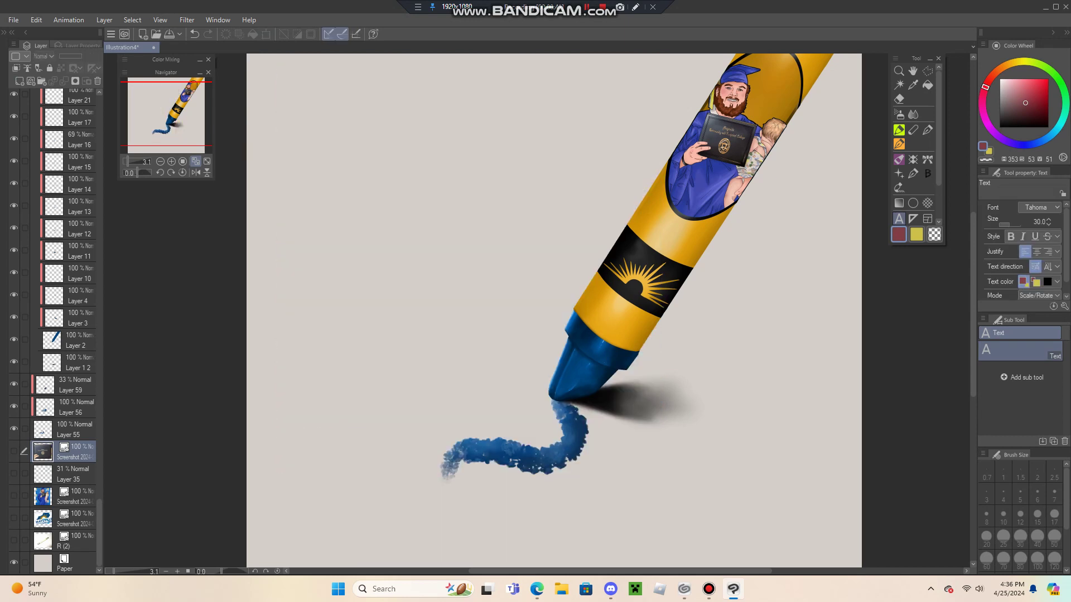
Show the graduation photo reference to compare it with the portrait on the crayon, and hide it again.
{"action": "left_click", "coordinate": [14, 495]}
{"action": "left_click_drag", "start_coordinate": [650, 95], "coordinate": [462, 180]}
{"action": "scroll", "coordinate": [463, 173], "scroll_direction": "up", "scroll_amount": 3}
{"action": "scroll", "coordinate": [539, 313], "scroll_direction": "up", "scroll_amount": 2}
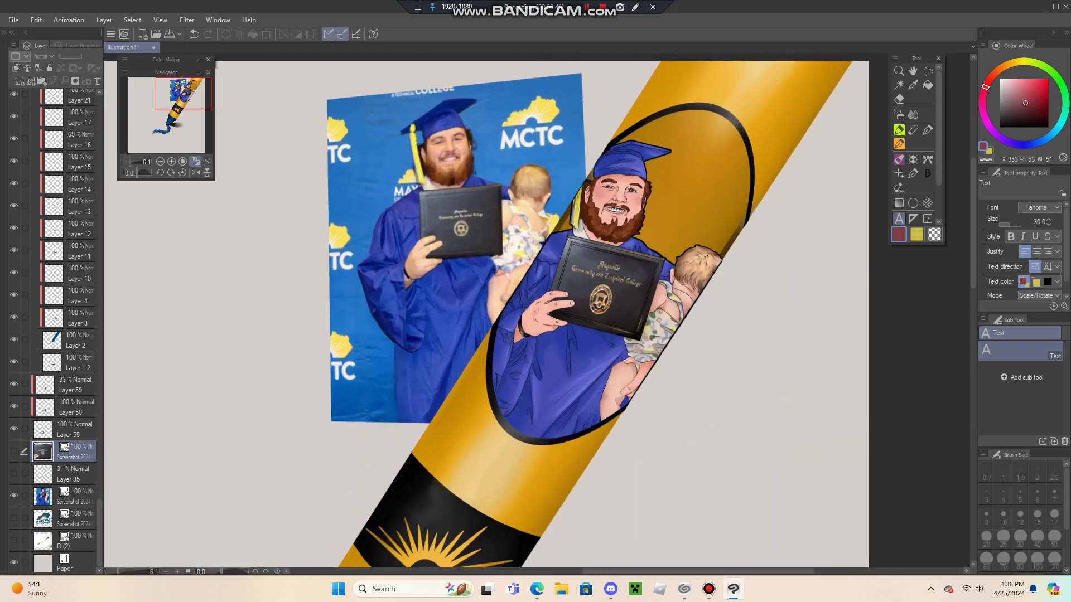
{"action": "left_click_drag", "start_coordinate": [538, 312], "coordinate": [827, 260]}
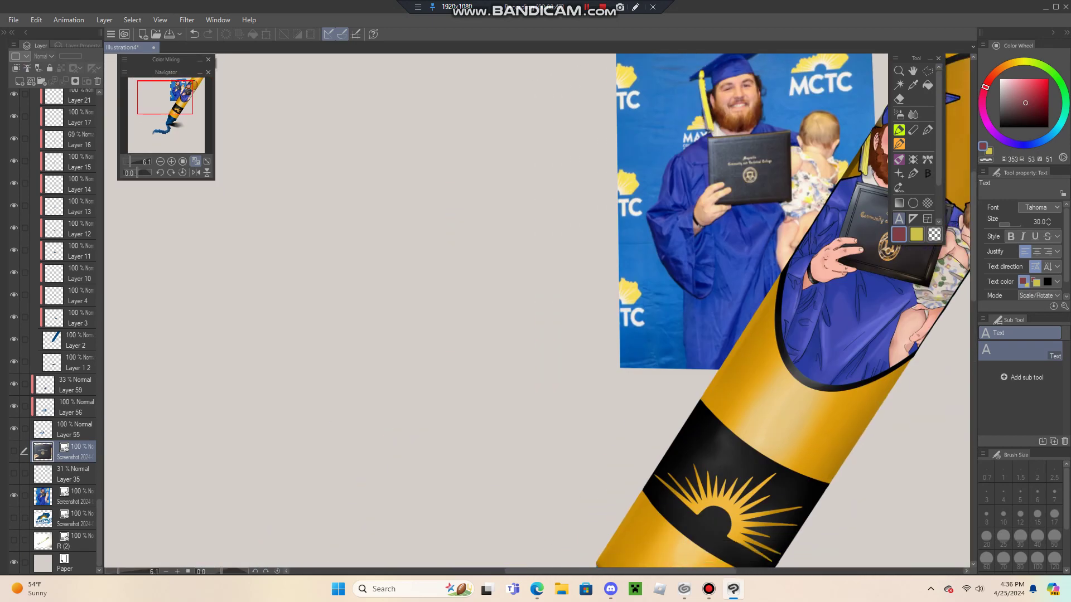
{"action": "left_click", "coordinate": [912, 71]}
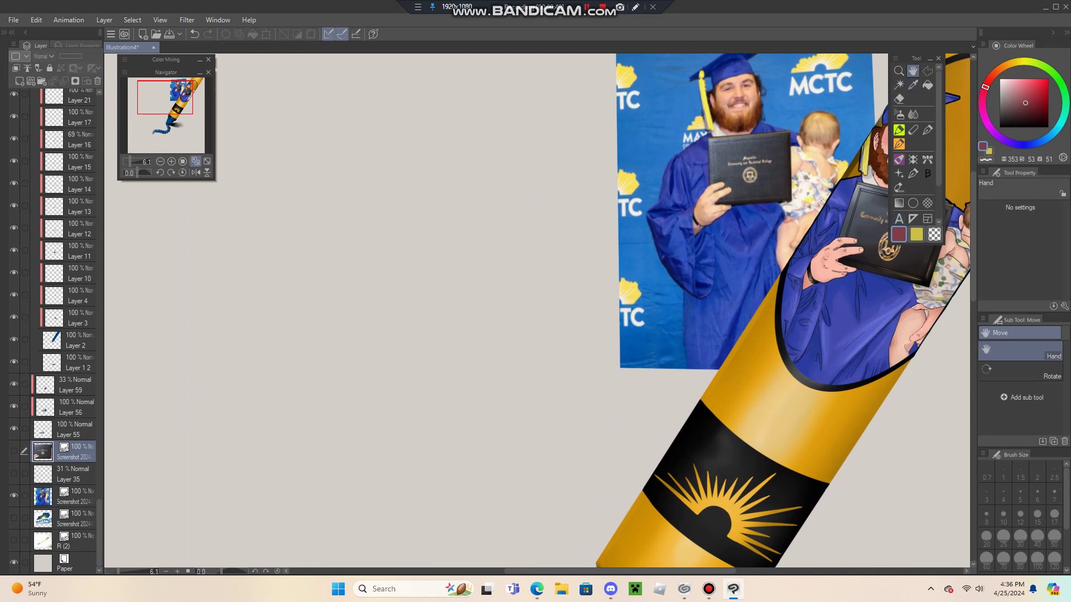
{"action": "left_click", "coordinate": [75, 429]}
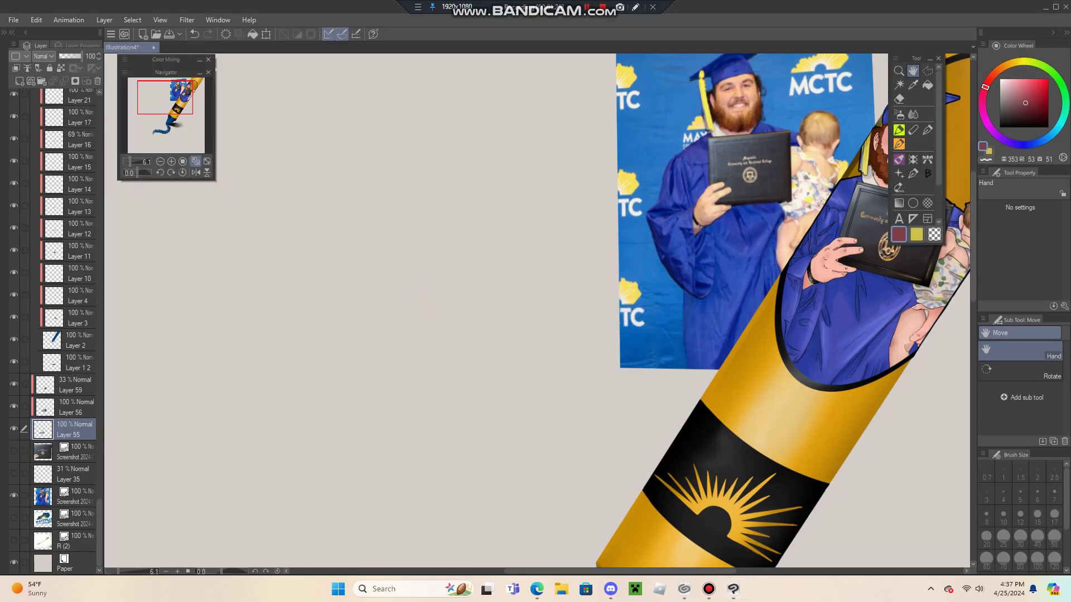
{"action": "left_click", "coordinate": [14, 495]}
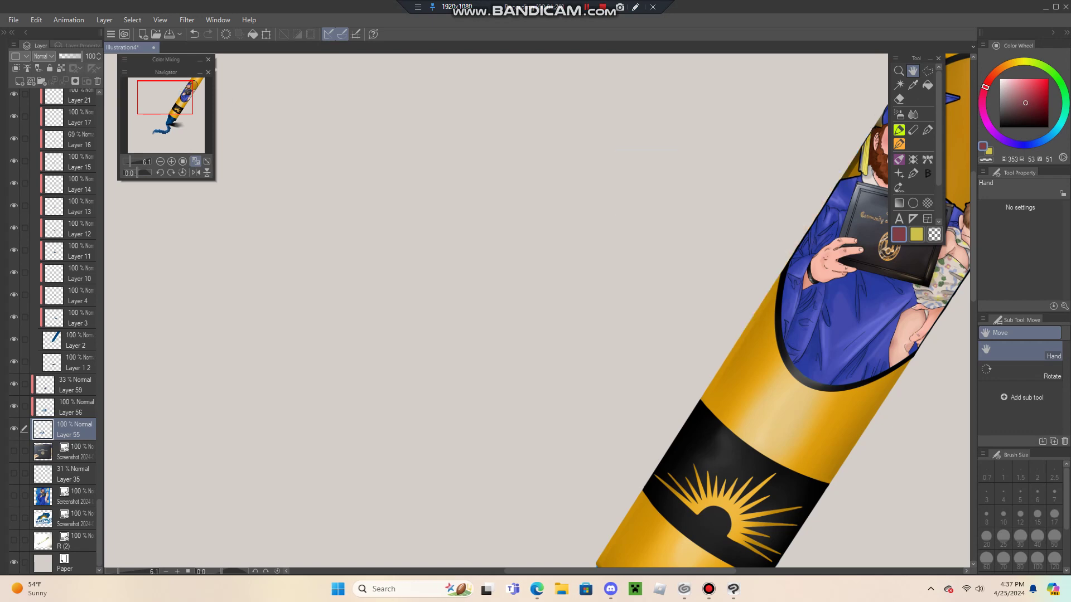
Examine what Layers 55 and 59 contain around the blue crayon mark with Scale/Rotate, leaving them unaltered.
{"action": "mouse_move", "coordinate": [537, 458]}
{"action": "left_mouse_down"}
{"action": "mouse_move", "coordinate": [546, 119]}
{"action": "mouse_move", "coordinate": [501, 117]}
{"action": "left_mouse_up"}
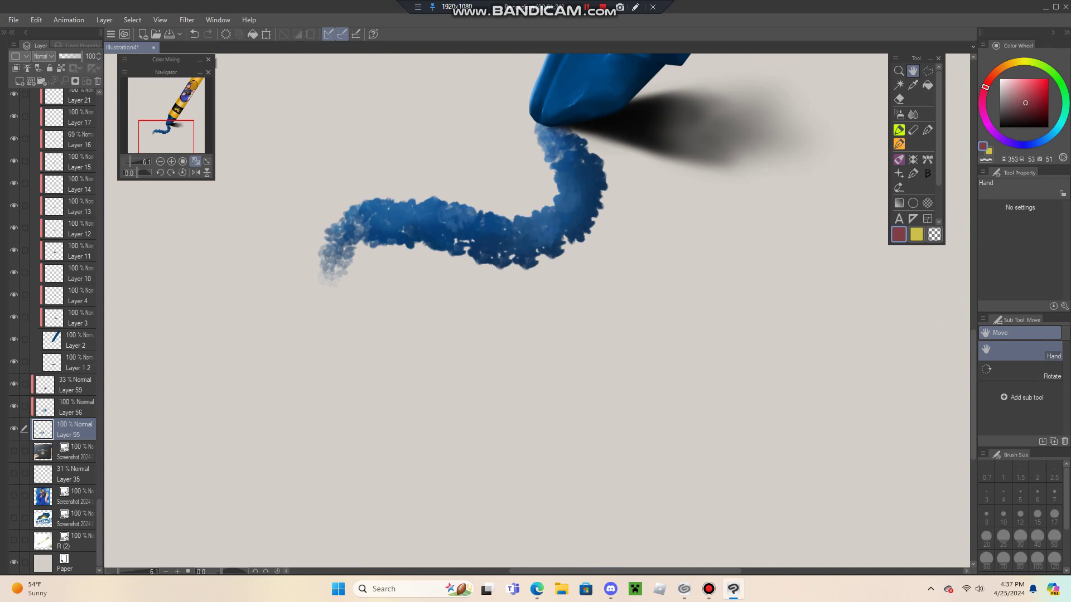
{"action": "left_click", "coordinate": [266, 34]}
{"action": "mouse_move", "coordinate": [459, 196]}
{"action": "left_mouse_down"}
{"action": "mouse_move", "coordinate": [443, 333]}
{"action": "mouse_move", "coordinate": [354, 292]}
{"action": "mouse_move", "coordinate": [431, 317]}
{"action": "left_mouse_up"}
{"action": "key", "text": "Escape"}
{"action": "left_click", "coordinate": [71, 406]}
{"action": "left_click", "coordinate": [71, 384]}
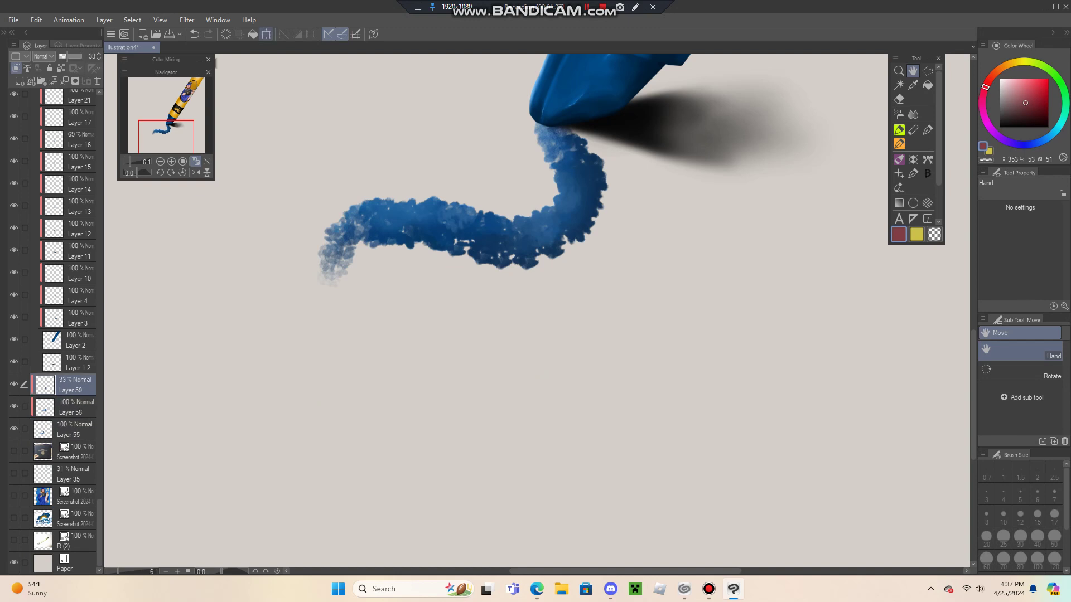
{"action": "left_click", "coordinate": [266, 34]}
{"action": "left_click_drag", "start_coordinate": [529, 218], "coordinate": [623, 263]}
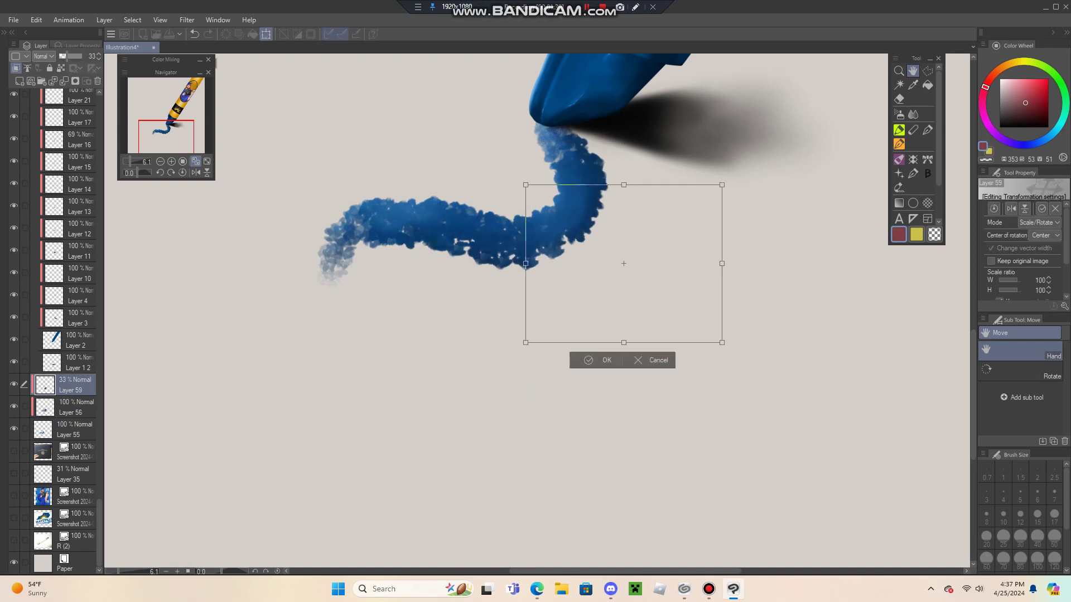
{"action": "key", "text": "Return"}
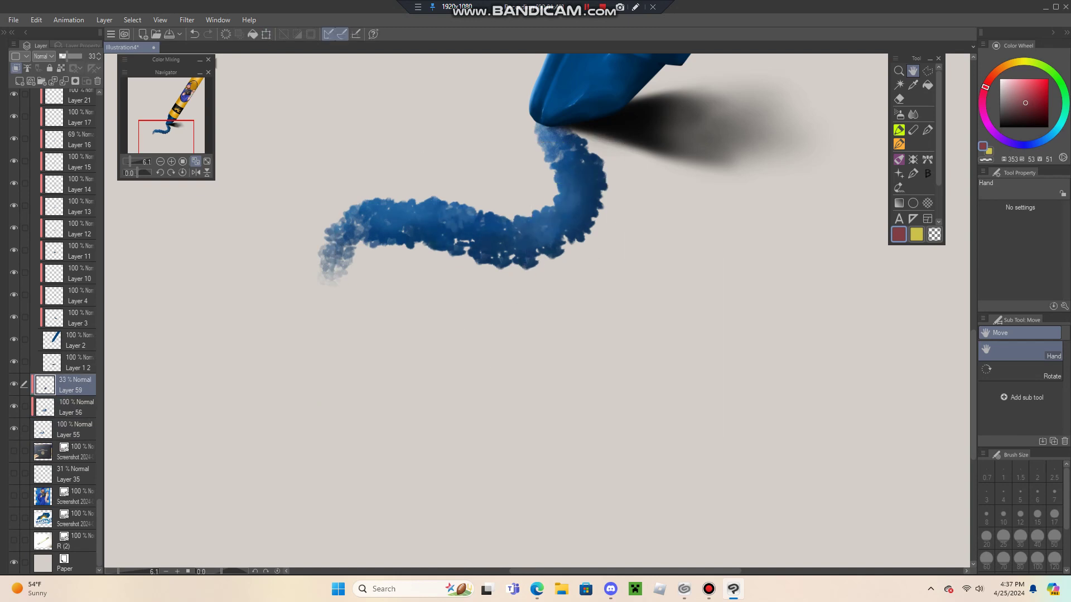
Select Layer 2 and toggle its visibility to examine the blue colouring of the crayon tip.
{"action": "key", "text": "alt+bracketright"}
{"action": "key", "text": "alt+bracketright"}
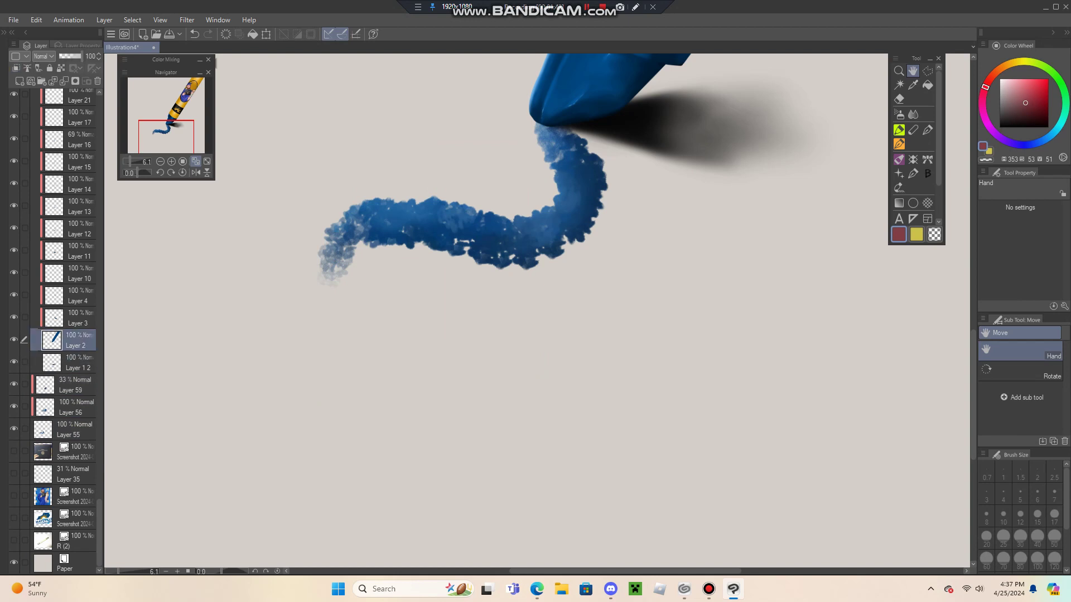
{"action": "left_click_drag", "start_coordinate": [624, 111], "coordinate": [440, 506]}
{"action": "scroll", "coordinate": [496, 259], "scroll_direction": "down", "scroll_amount": 3}
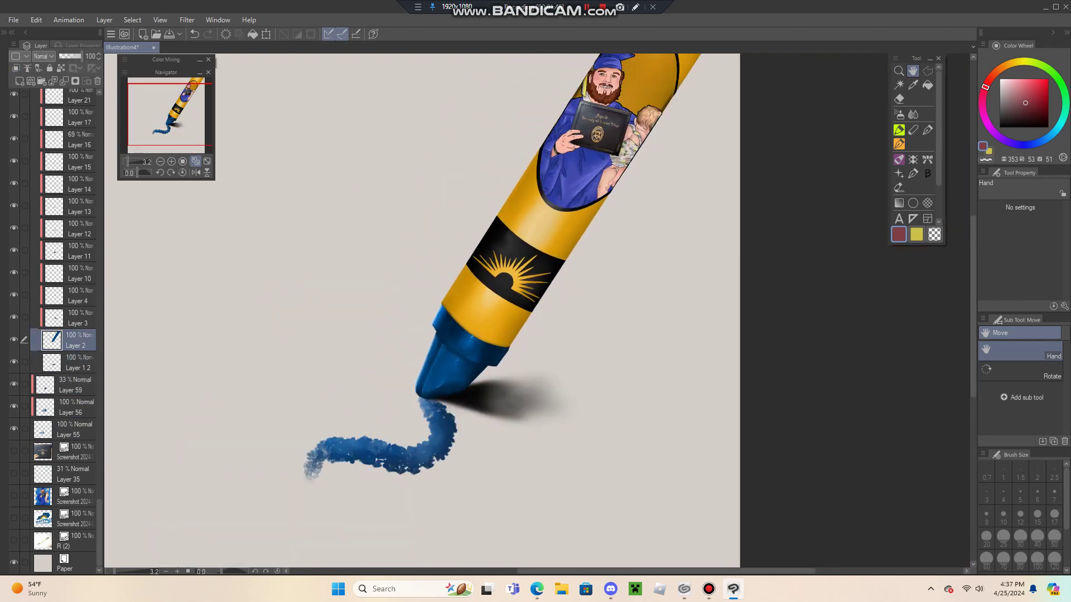
{"action": "left_click_drag", "start_coordinate": [555, 401], "coordinate": [635, 347]}
{"action": "scroll", "coordinate": [600, 375], "scroll_direction": "up", "scroll_amount": 3}
{"action": "left_click", "coordinate": [14, 339]}
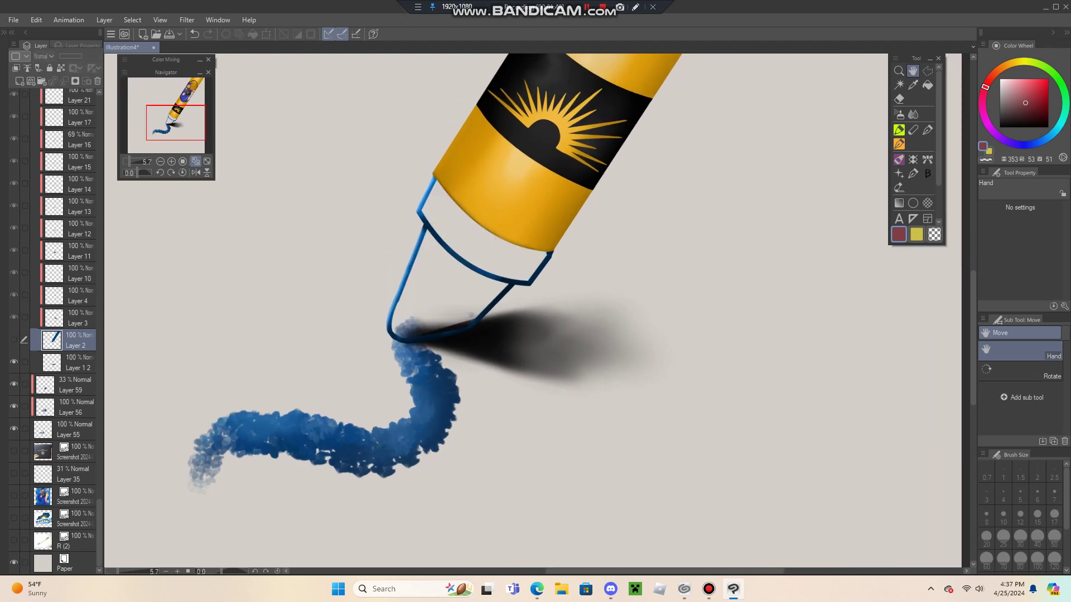
{"action": "left_click", "coordinate": [14, 339]}
{"action": "left_click", "coordinate": [14, 339]}
{"action": "left_click", "coordinate": [14, 339]}
{"action": "left_click", "coordinate": [13, 339]}
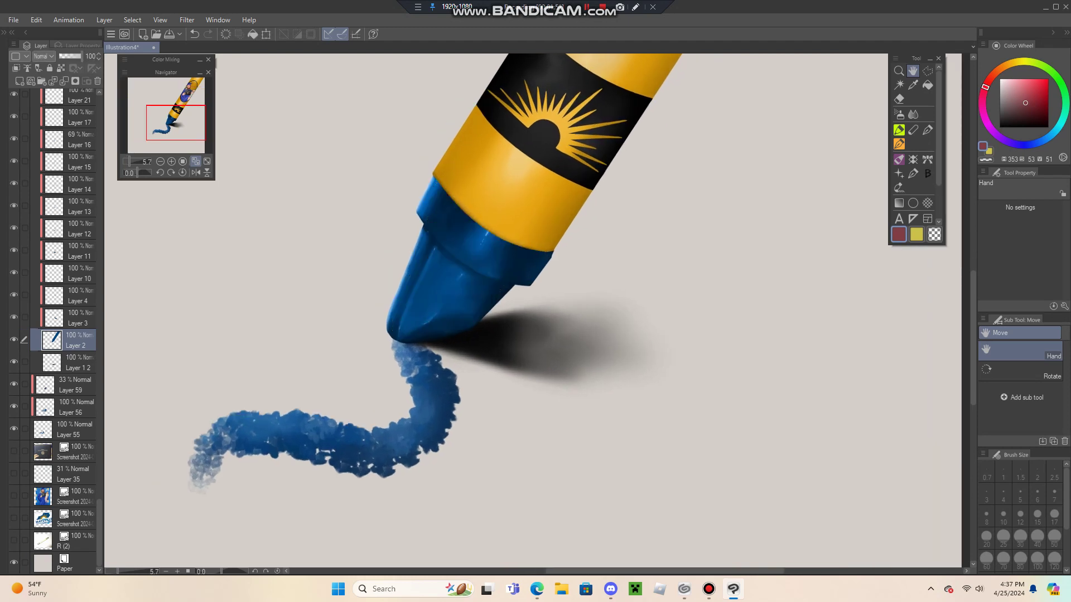
Toggle the visibility of Layer 1 2 to examine the soft shadow beside the crayon tip.
{"action": "left_click", "coordinate": [14, 361]}
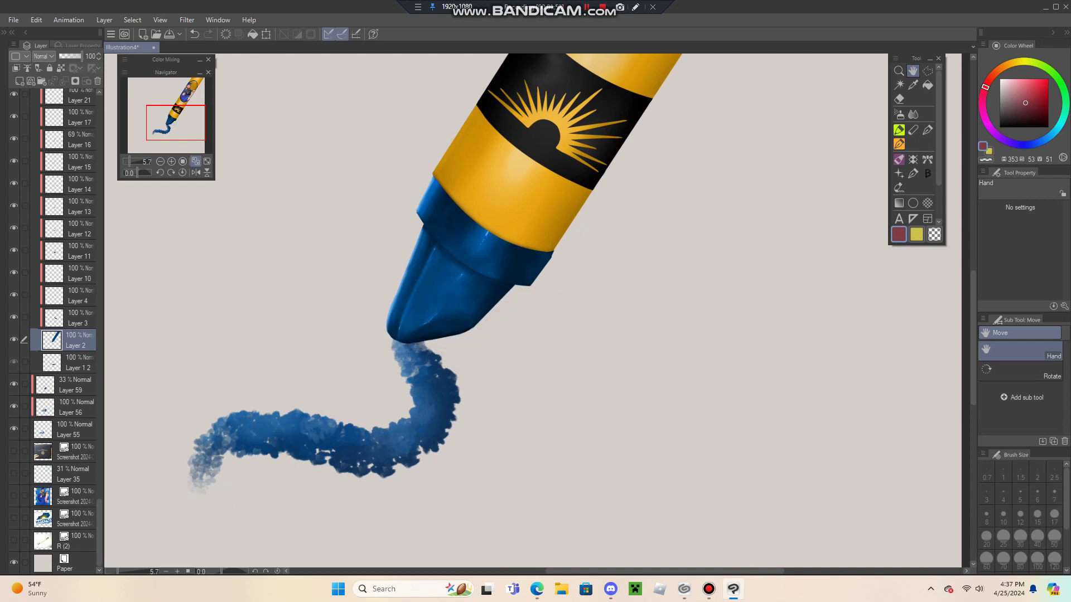
{"action": "left_click", "coordinate": [14, 362]}
{"action": "left_click", "coordinate": [14, 361]}
{"action": "left_click", "coordinate": [14, 362]}
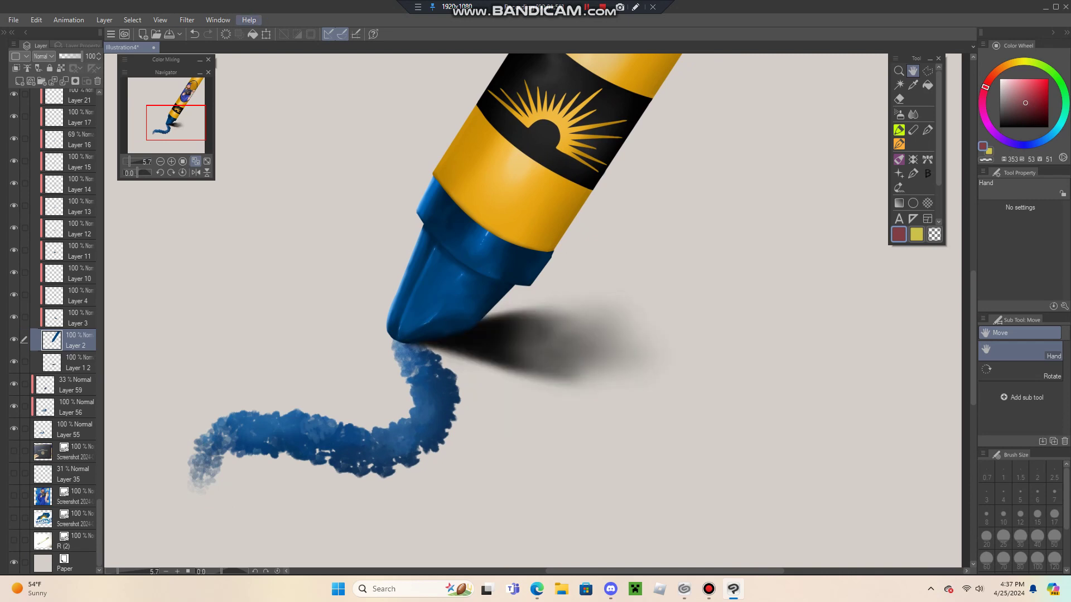
Examine the extents of Layers 2 and 4 on the crayon with Scale/Rotate, cancelling each transformation.
{"action": "key", "text": "ctrl+t"}
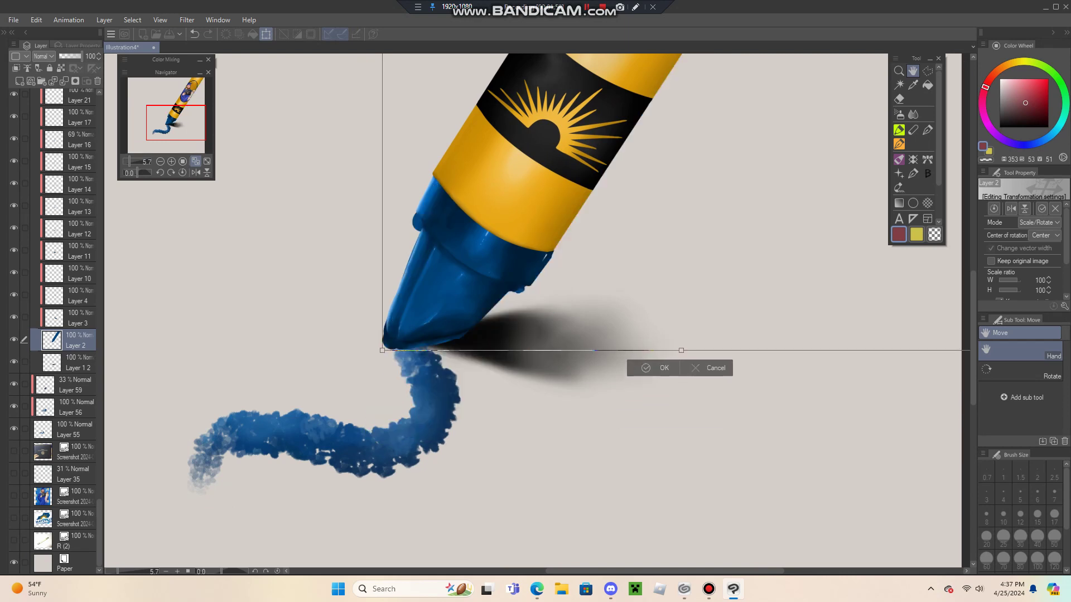
{"action": "key", "text": "Escape"}
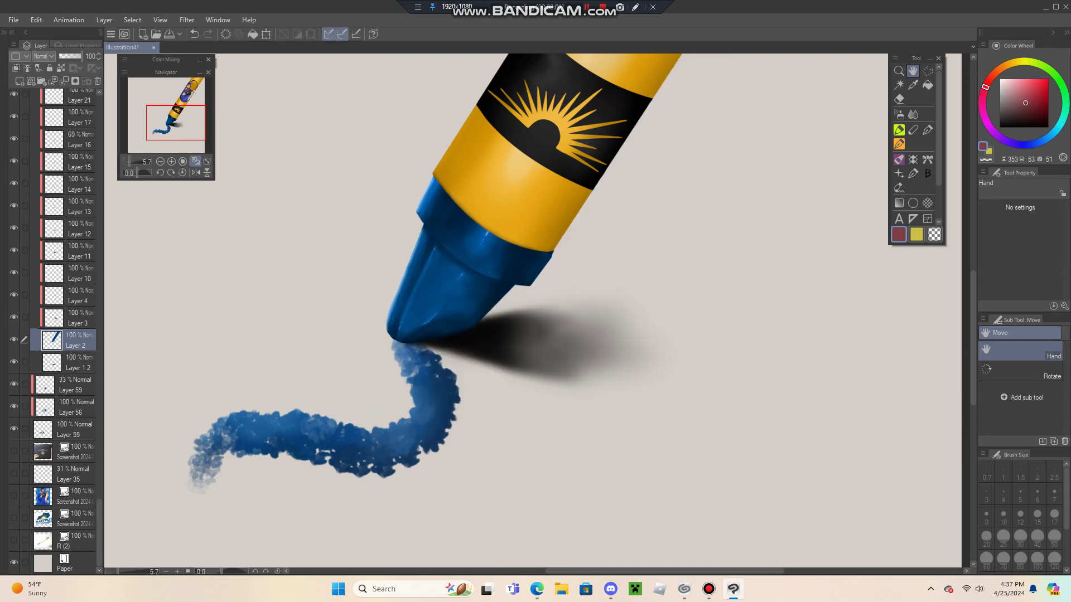
{"action": "left_click", "coordinate": [73, 296]}
{"action": "key", "text": "ctrl+t"}
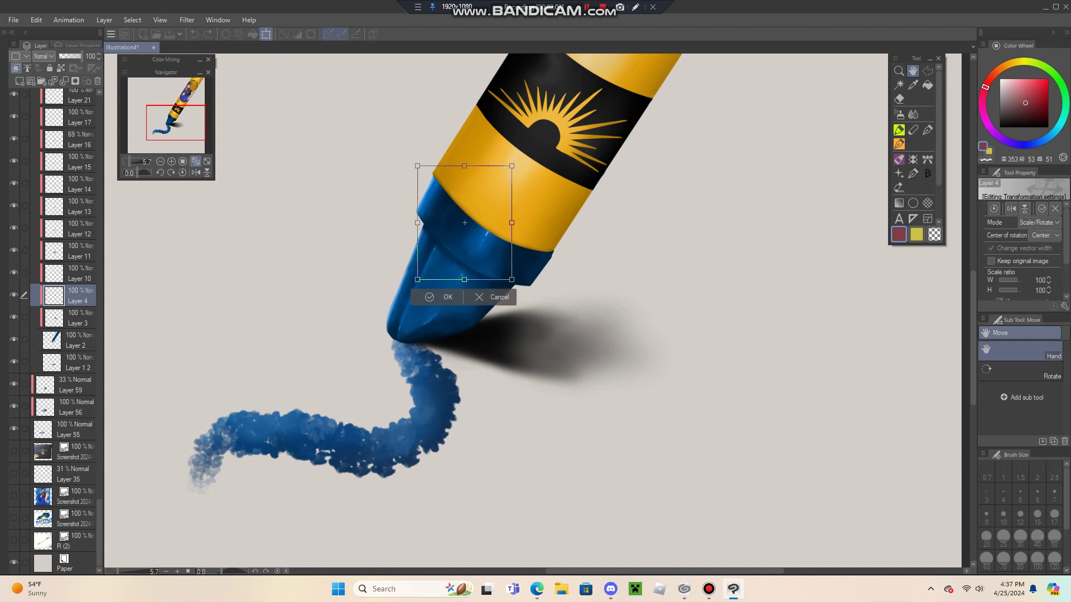
{"action": "mouse_move", "coordinate": [464, 222]}
{"action": "left_mouse_down"}
{"action": "mouse_move", "coordinate": [517, 269]}
{"action": "mouse_move", "coordinate": [399, 297]}
{"action": "mouse_move", "coordinate": [495, 243]}
{"action": "mouse_move", "coordinate": [449, 210]}
{"action": "mouse_move", "coordinate": [461, 215]}
{"action": "left_mouse_up"}
{"action": "key", "text": "Escape"}
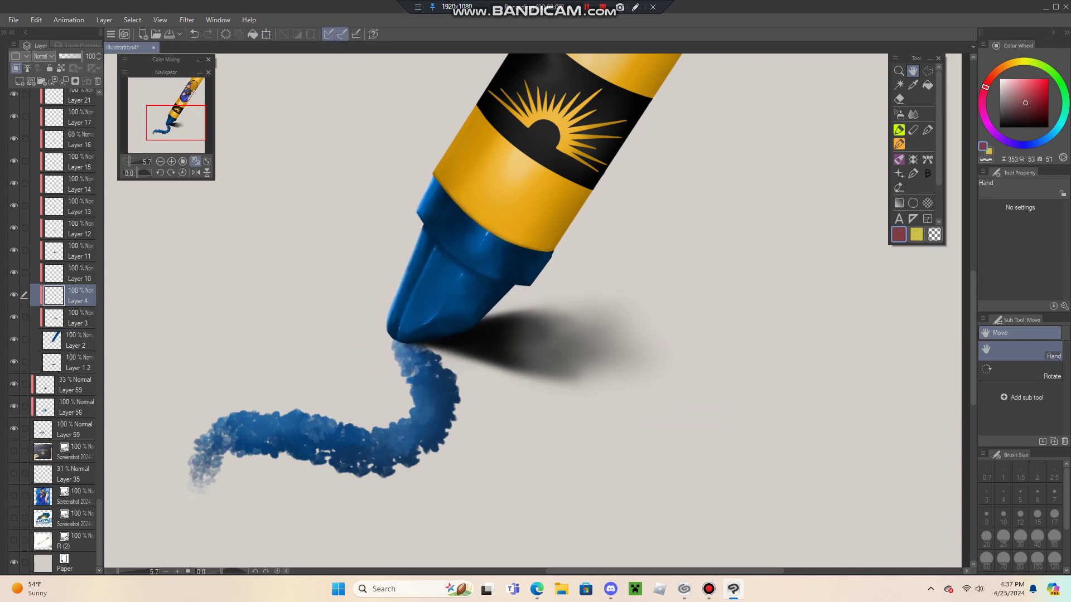
Examine the extents of the shading on Layers 12 and 15 with Scale/Rotate, leaving both unaltered.
{"action": "left_click", "coordinate": [72, 229]}
{"action": "key", "text": "ctrl+t"}
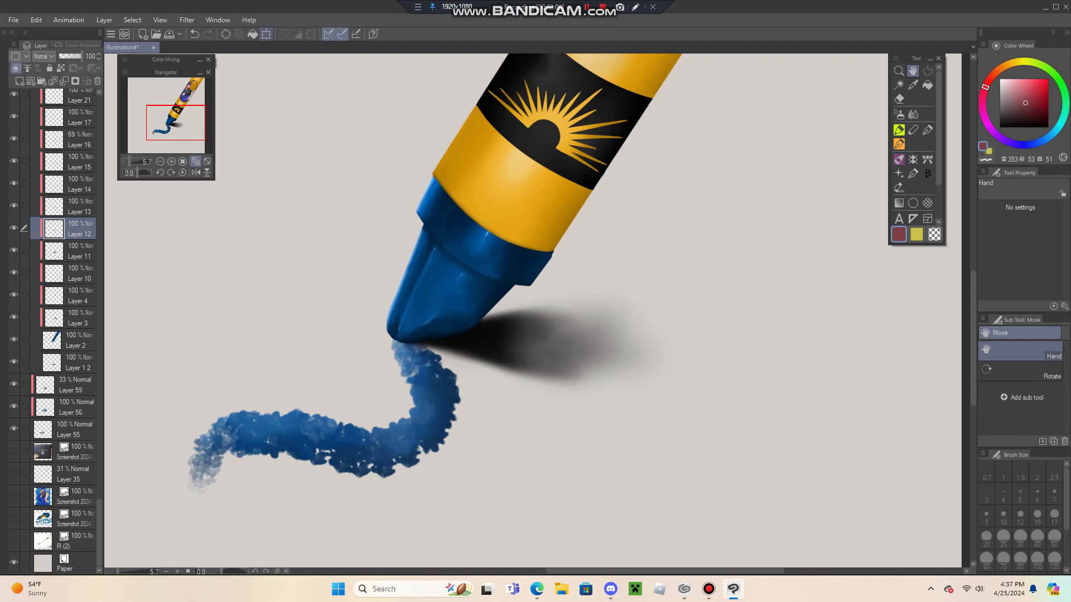
{"action": "left_click_drag", "start_coordinate": [453, 286], "coordinate": [428, 249]}
{"action": "key", "text": "Return"}
{"action": "left_click", "coordinate": [79, 161]}
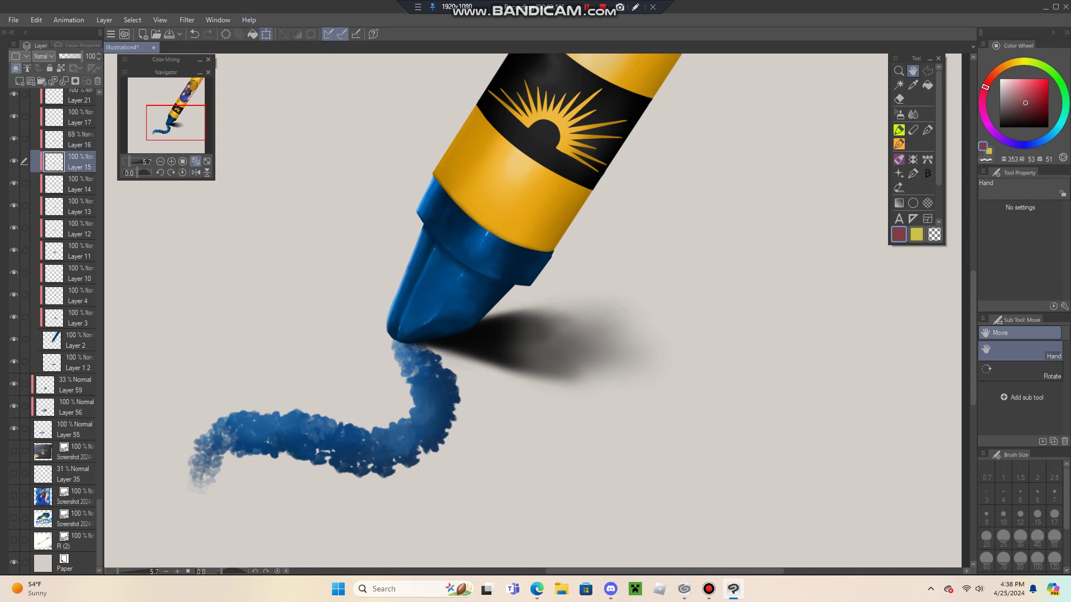
{"action": "key", "text": "ctrl+t"}
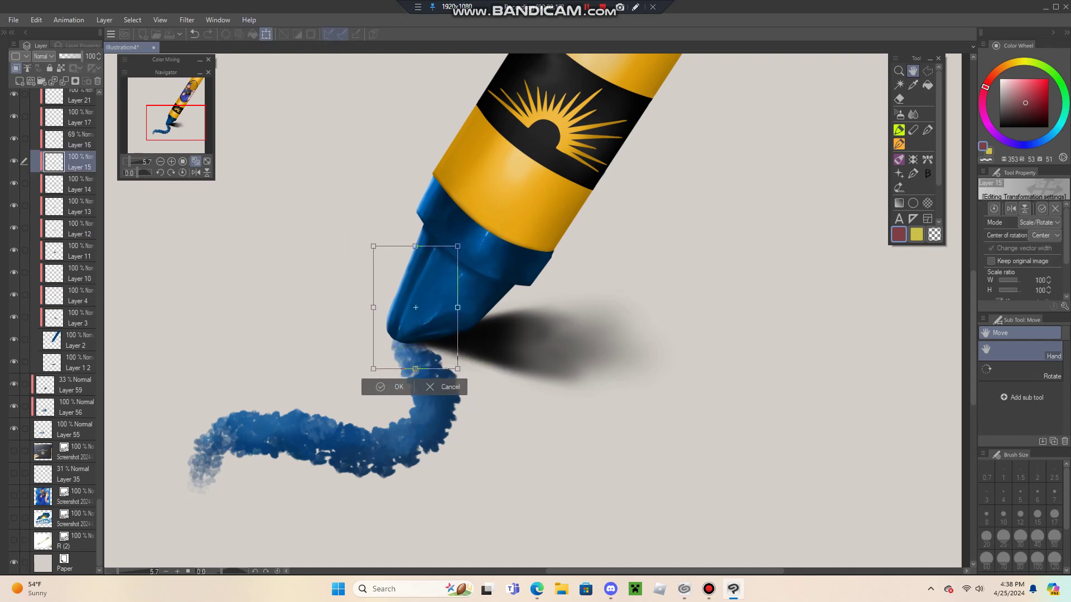
{"action": "left_click_drag", "start_coordinate": [407, 268], "coordinate": [479, 281]}
{"action": "key", "text": "Return"}
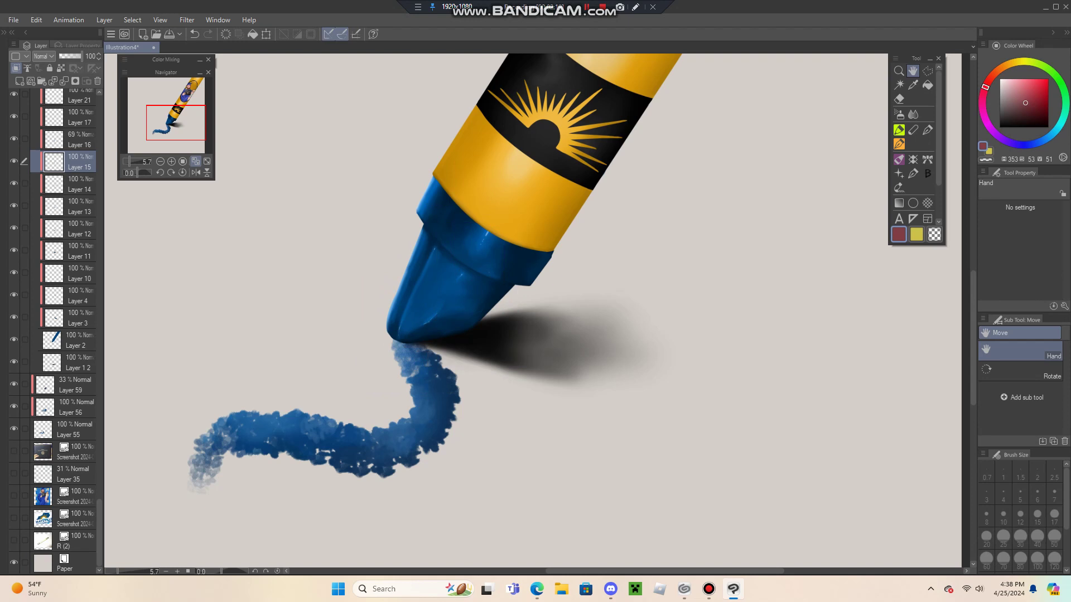
Examine the extents of Layer 17 on the crayon tip with Scale/Rotate, leaving the layer unaltered.
{"action": "scroll", "coordinate": [63, 218], "scroll_direction": "up", "scroll_amount": 5}
{"action": "left_click", "coordinate": [71, 218]}
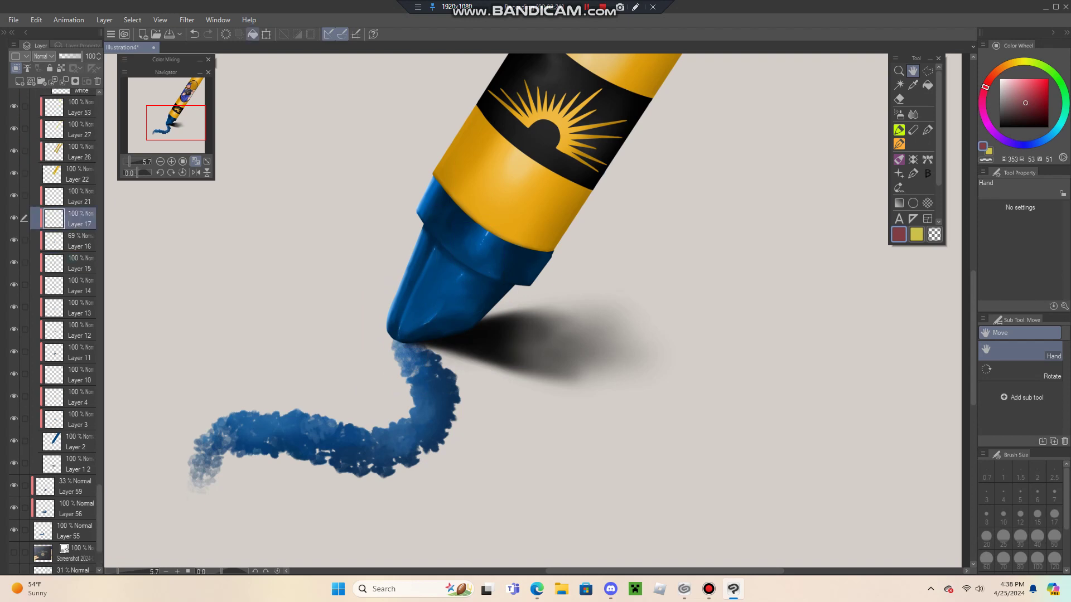
{"action": "key", "text": "ctrl+t"}
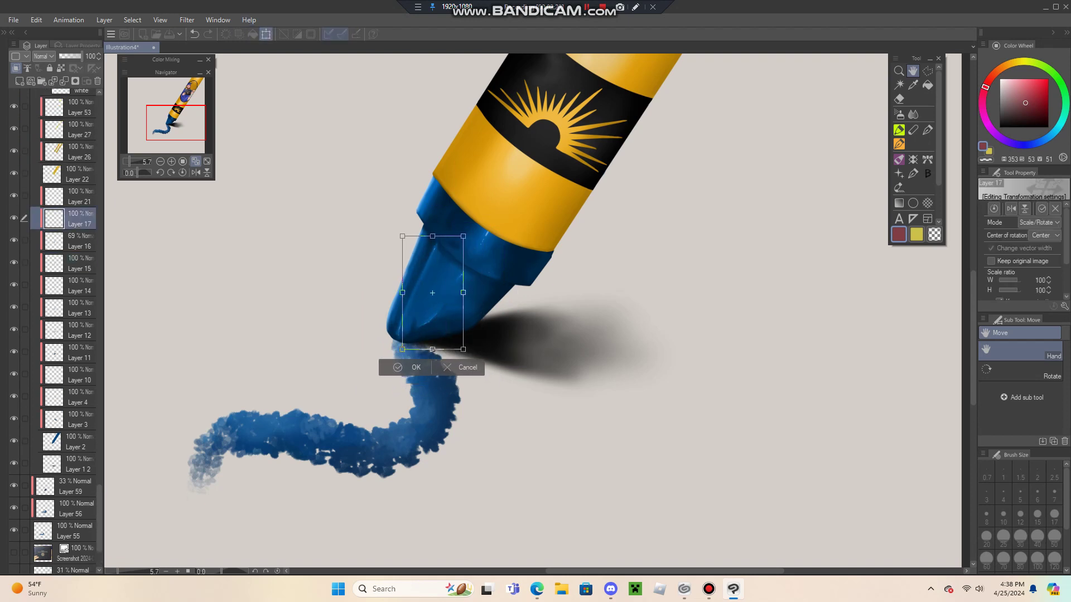
{"action": "key", "text": "Return"}
Shift Layer 26 temporarily with Scale/Rotate to examine its yellow shading on the crayon body, restoring its original position.
{"action": "scroll", "coordinate": [62, 279], "scroll_direction": "up", "scroll_amount": 3}
{"action": "left_click", "coordinate": [71, 239]}
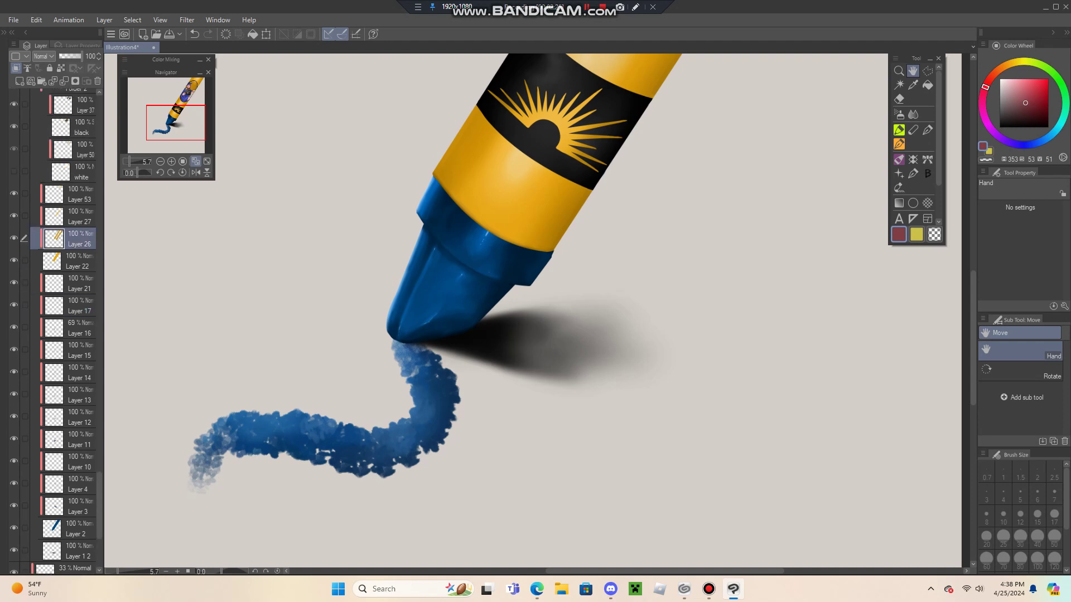
{"action": "scroll", "coordinate": [322, 502], "scroll_direction": "down", "scroll_amount": 4}
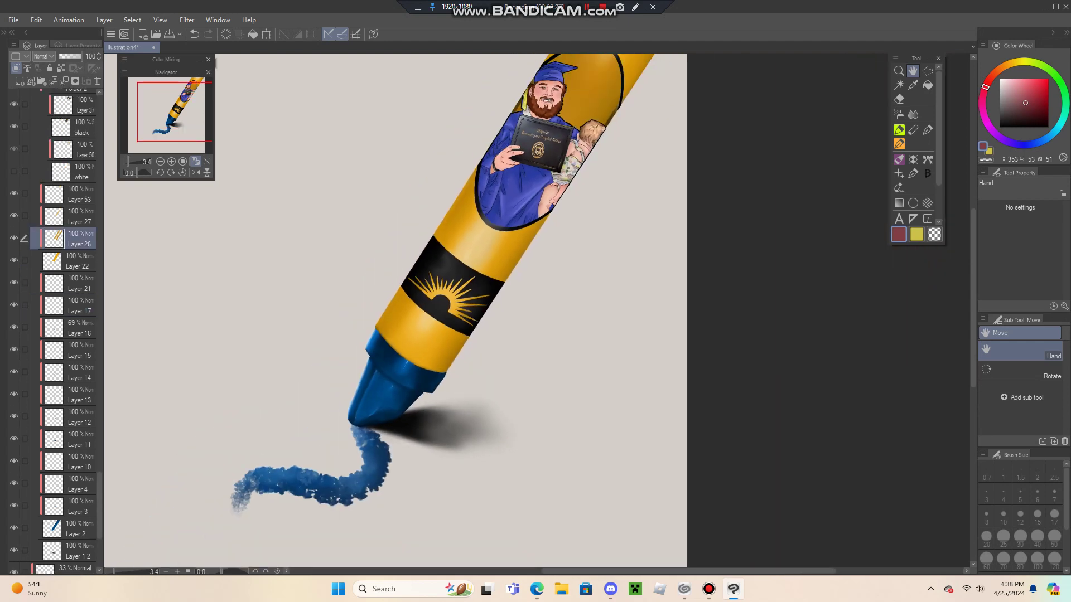
{"action": "left_click_drag", "start_coordinate": [322, 503], "coordinate": [287, 538]}
{"action": "key", "text": "ctrl+t"}
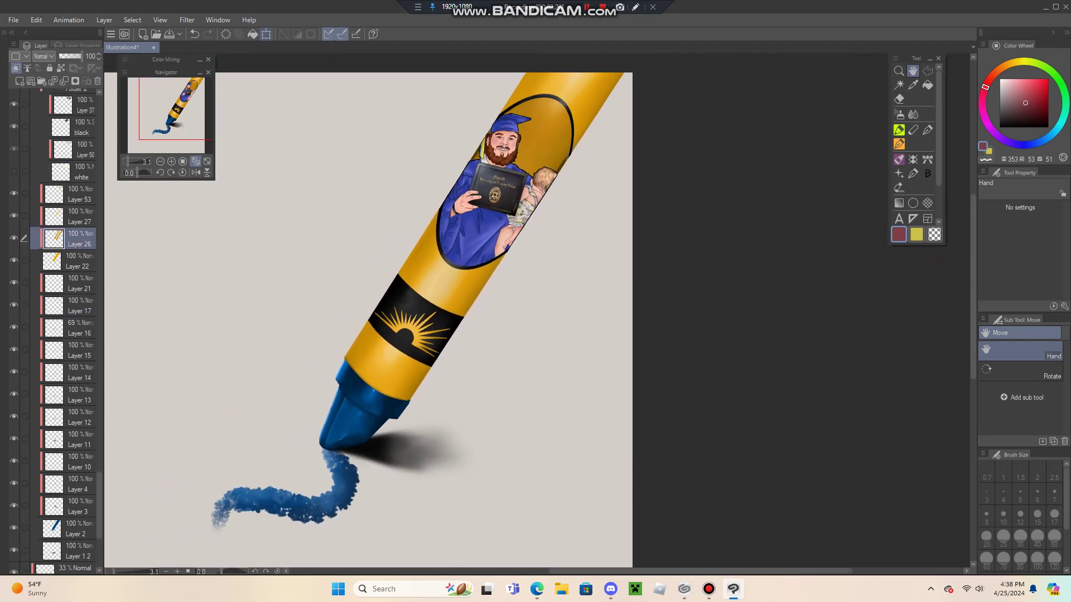
{"action": "key", "text": "ctrl+t"}
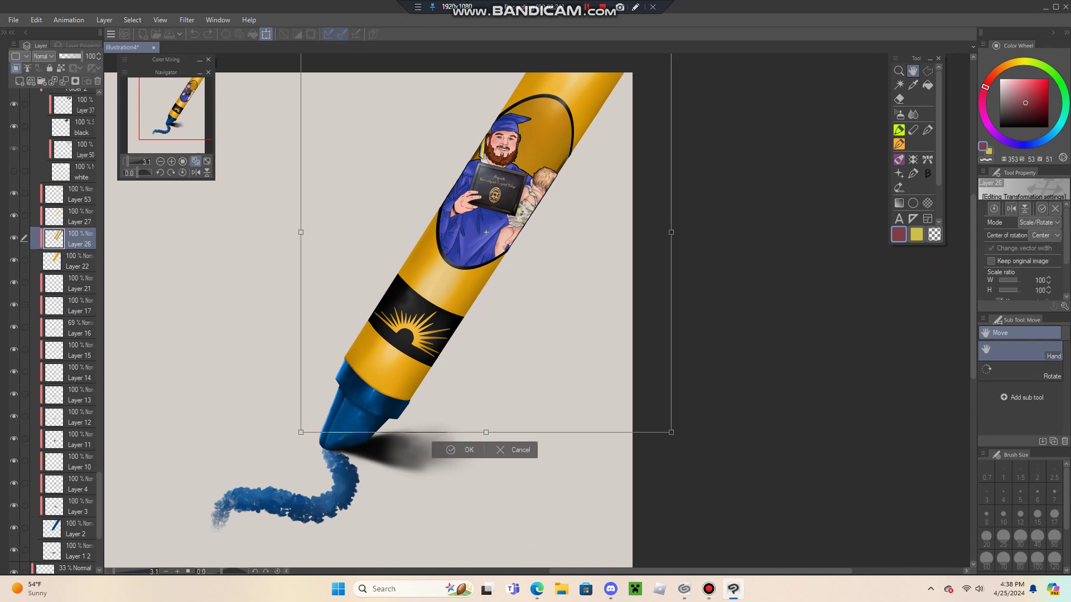
{"action": "left_click_drag", "start_coordinate": [485, 232], "coordinate": [517, 252]}
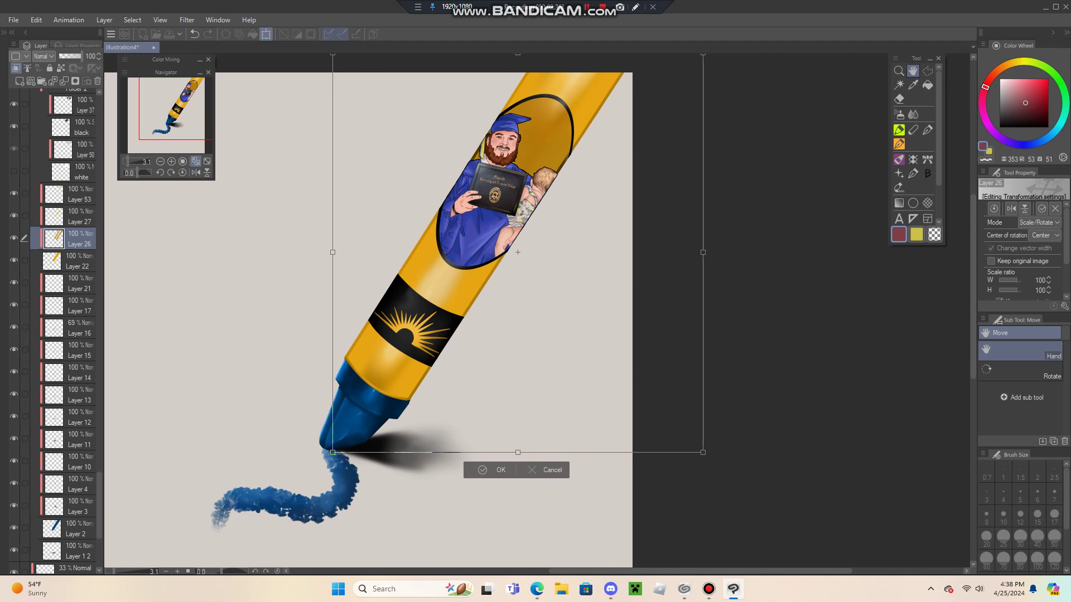
{"action": "key", "text": "Return"}
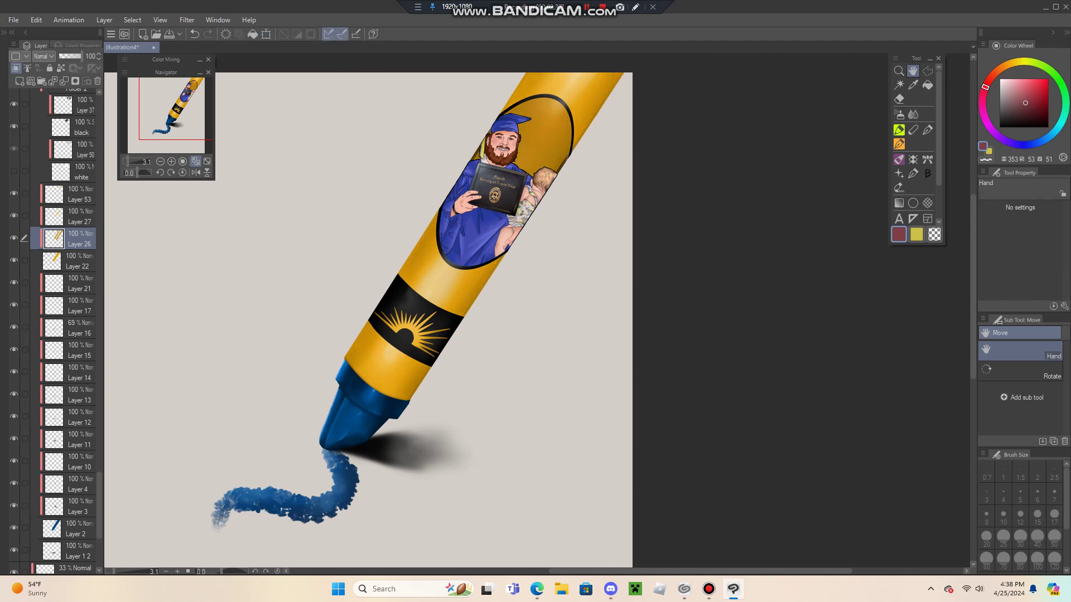
Examine the extents of Layer 53 around the graduate portrait with Scale/Rotate, leaving the layer unaltered.
{"action": "scroll", "coordinate": [63, 331], "scroll_direction": "up", "scroll_amount": 1}
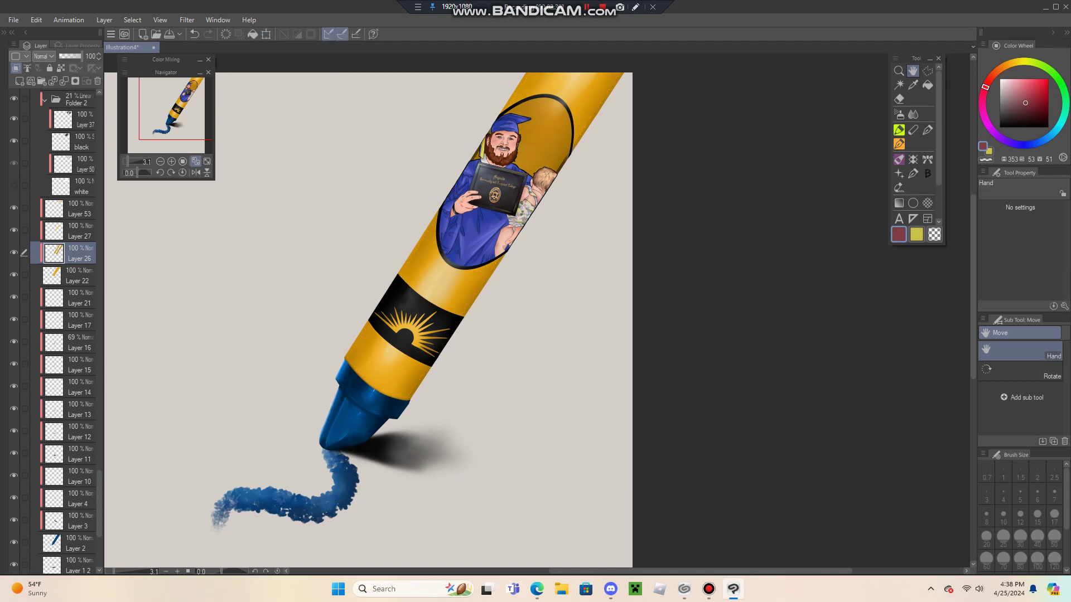
{"action": "left_click", "coordinate": [80, 208]}
{"action": "key", "text": "ctrl+t"}
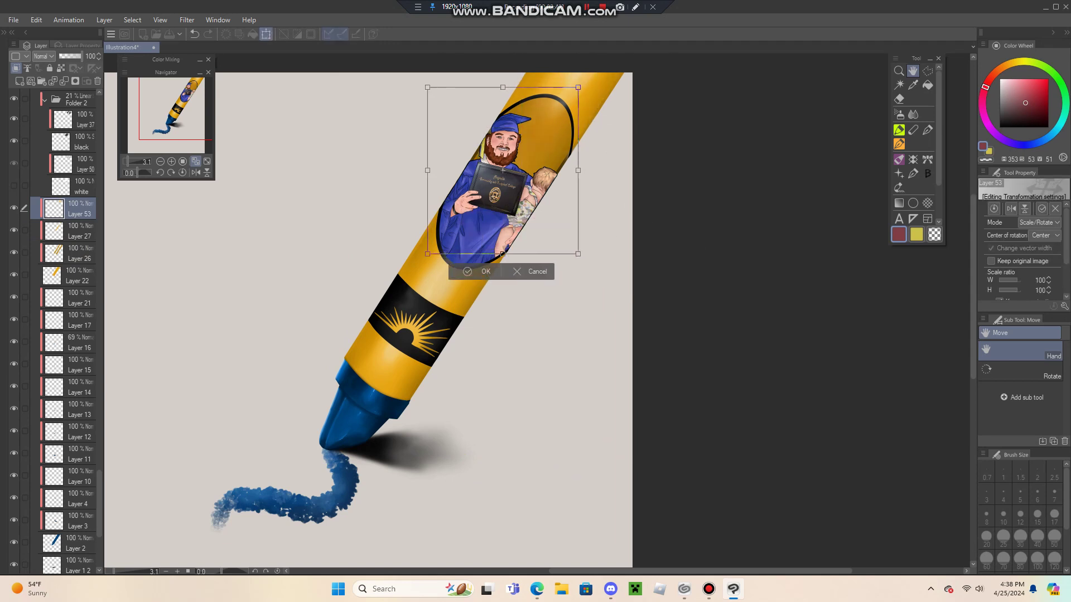
{"action": "key", "text": "Return"}
Toggle Folder 2 to compare the portrait oval's background, leave the folder hidden and collapse it.
{"action": "scroll", "coordinate": [64, 331], "scroll_direction": "up", "scroll_amount": 5}
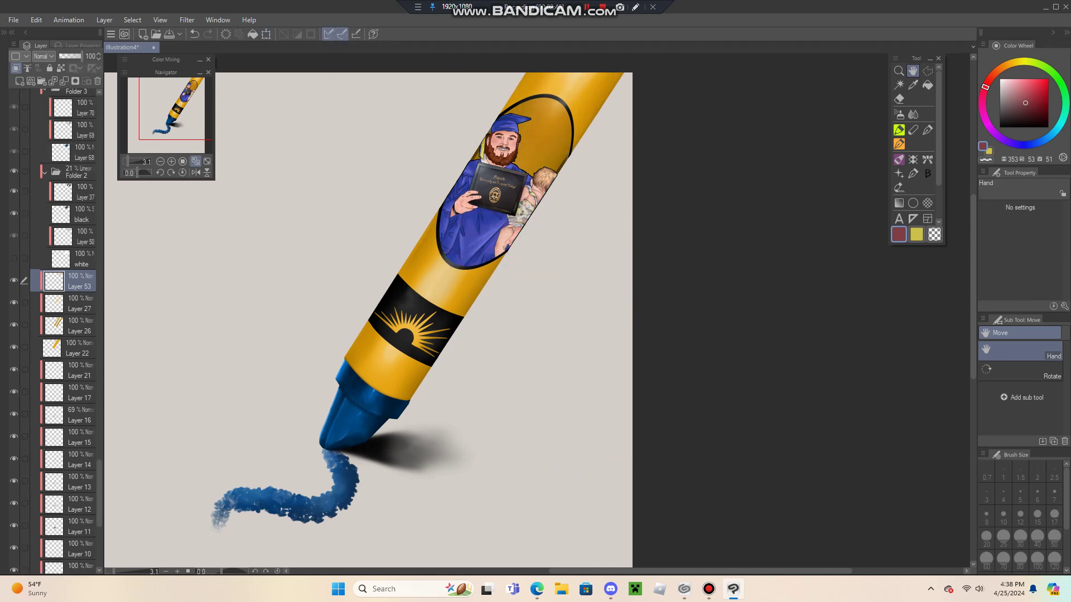
{"action": "left_click", "coordinate": [14, 170]}
{"action": "left_click", "coordinate": [14, 170]}
{"action": "left_click", "coordinate": [14, 171]}
{"action": "left_click", "coordinate": [44, 172]}
Collapse Folder 3 and toggle its visibility to examine the blue background inside the portrait oval.
{"action": "scroll", "coordinate": [56, 268], "scroll_direction": "up", "scroll_amount": 6}
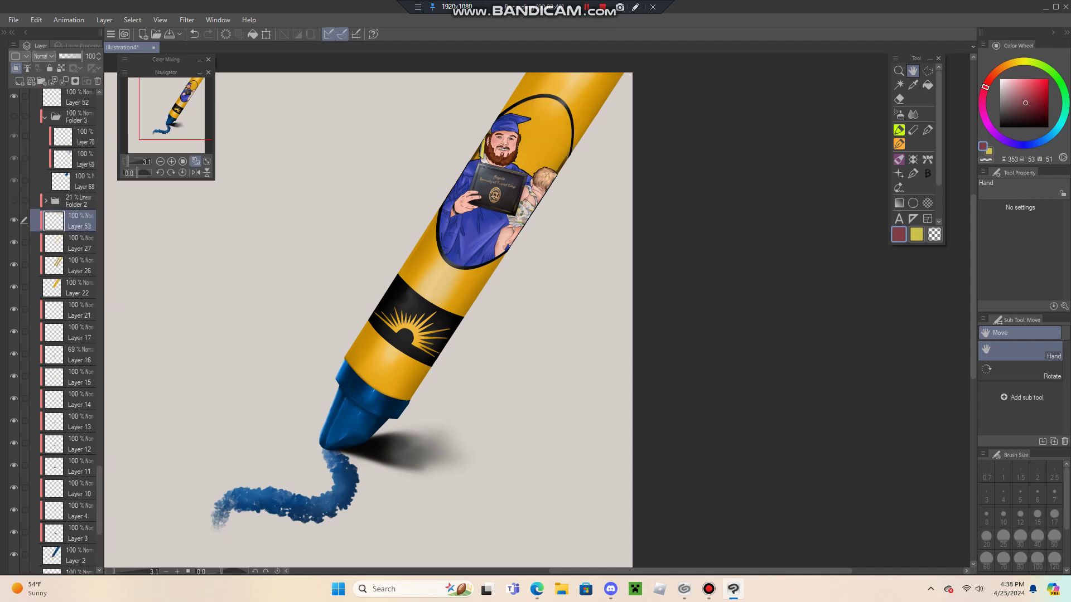
{"action": "left_click", "coordinate": [44, 174]}
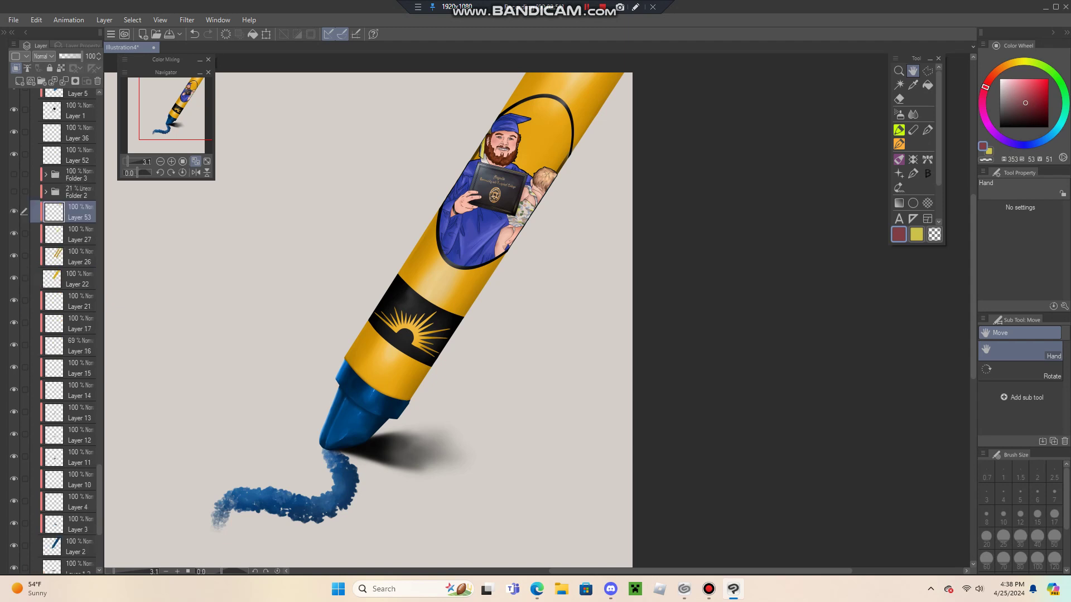
{"action": "left_click", "coordinate": [14, 173]}
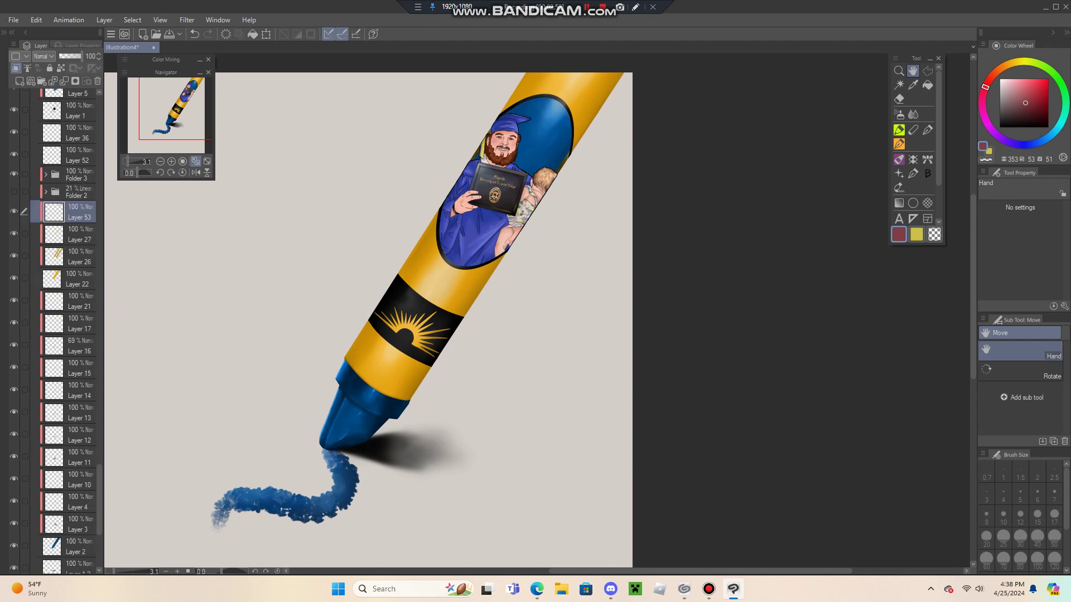
{"action": "left_click", "coordinate": [14, 174]}
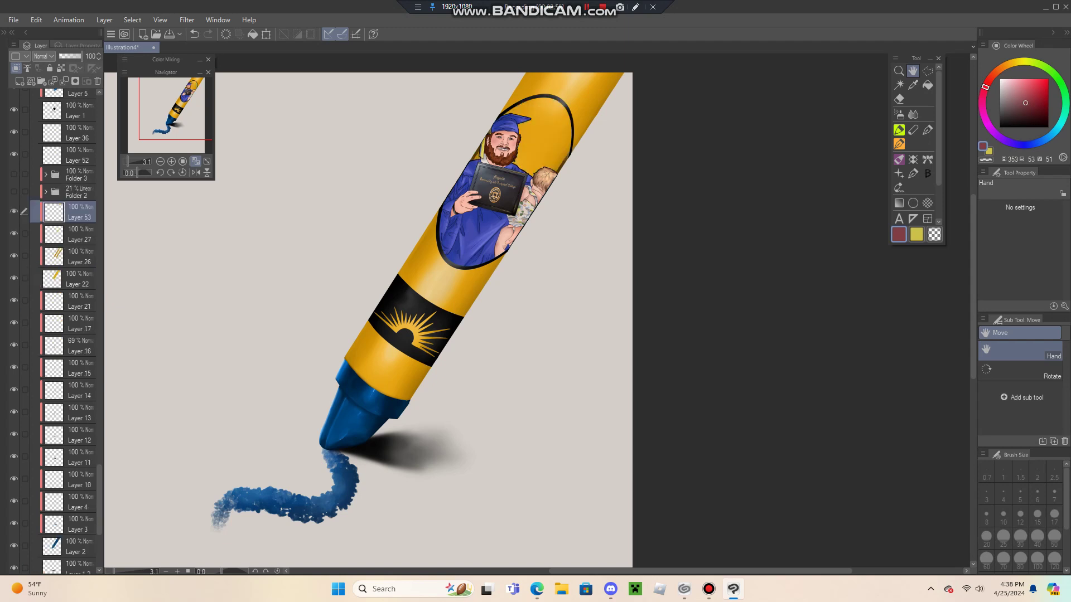
Toggle the visibility of Layer 5 to examine what it contributes to the crayon.
{"action": "scroll", "coordinate": [61, 329], "scroll_direction": "up", "scroll_amount": 8}
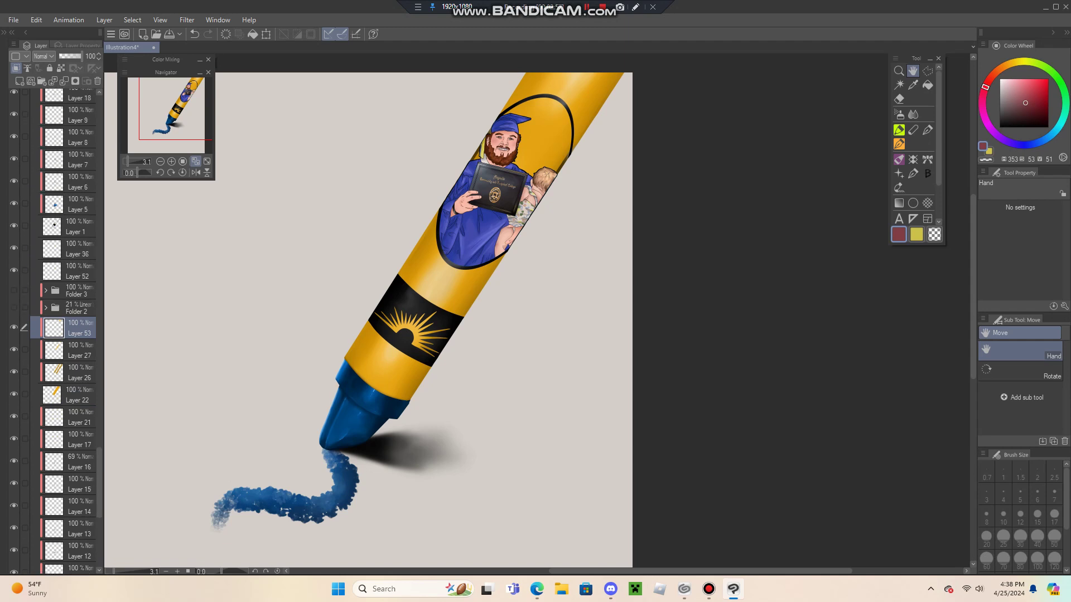
{"action": "scroll", "coordinate": [64, 329], "scroll_direction": "up", "scroll_amount": 3}
{"action": "left_click", "coordinate": [14, 247]}
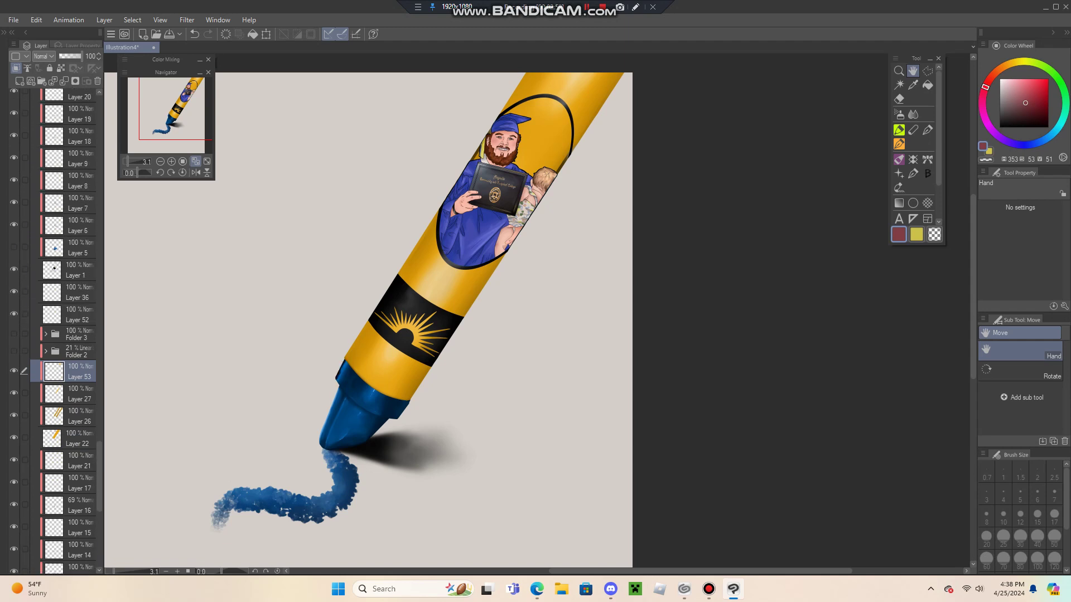
{"action": "left_click", "coordinate": [14, 247]}
Select Layer 1 and toggle its visibility to examine the crayon tip and black band with and without it.
{"action": "left_click_drag", "start_coordinate": [337, 406], "coordinate": [357, 242]}
{"action": "scroll", "coordinate": [357, 242], "scroll_direction": "up", "scroll_amount": 3}
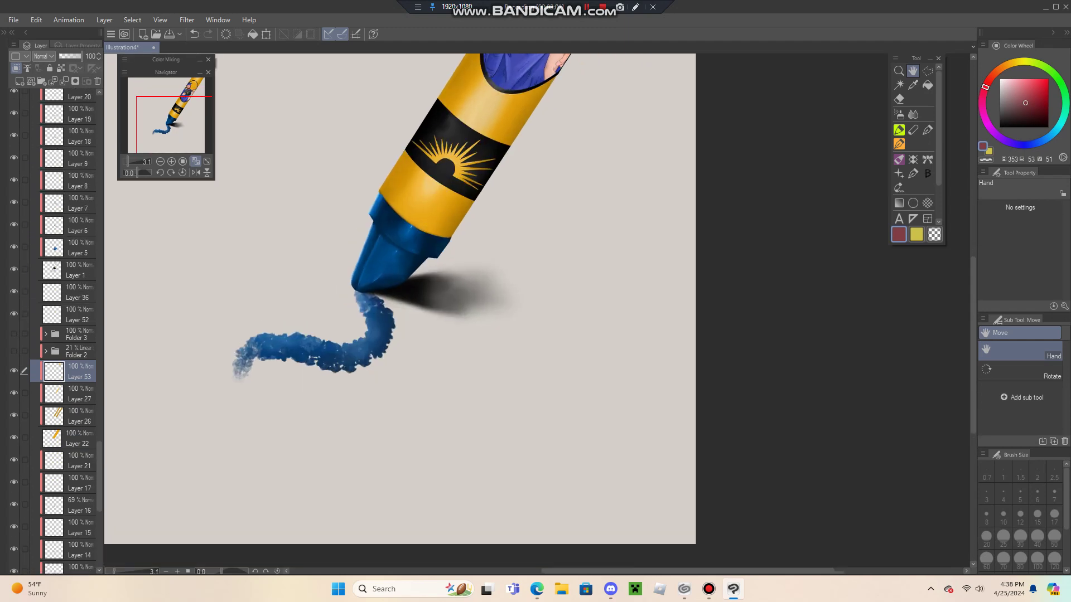
{"action": "scroll", "coordinate": [381, 244], "scroll_direction": "up", "scroll_amount": 1}
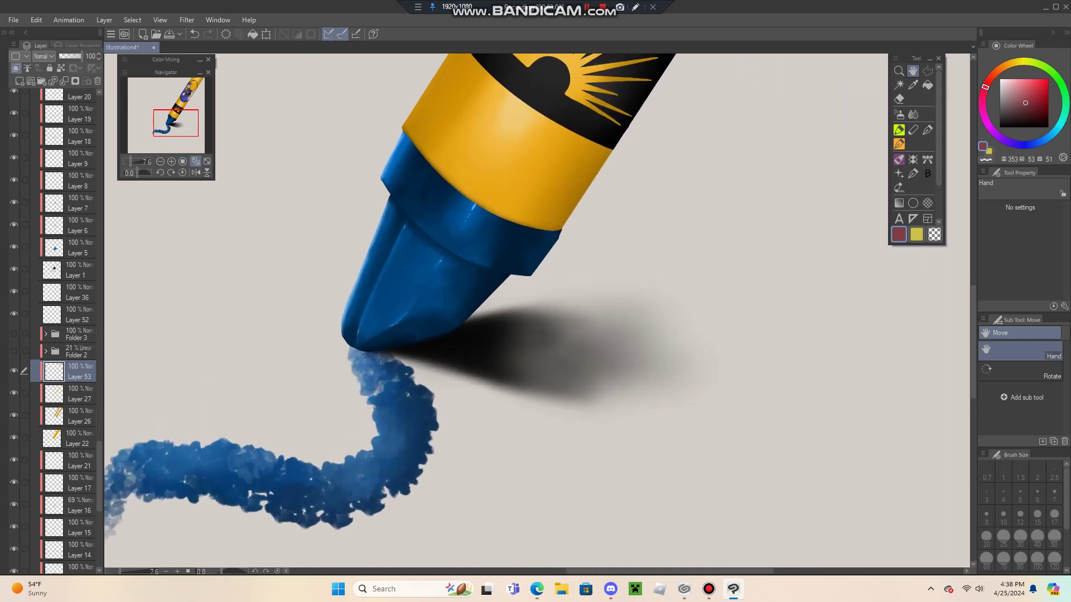
{"action": "left_click", "coordinate": [75, 270]}
{"action": "left_click", "coordinate": [14, 269]}
{"action": "left_click", "coordinate": [14, 269]}
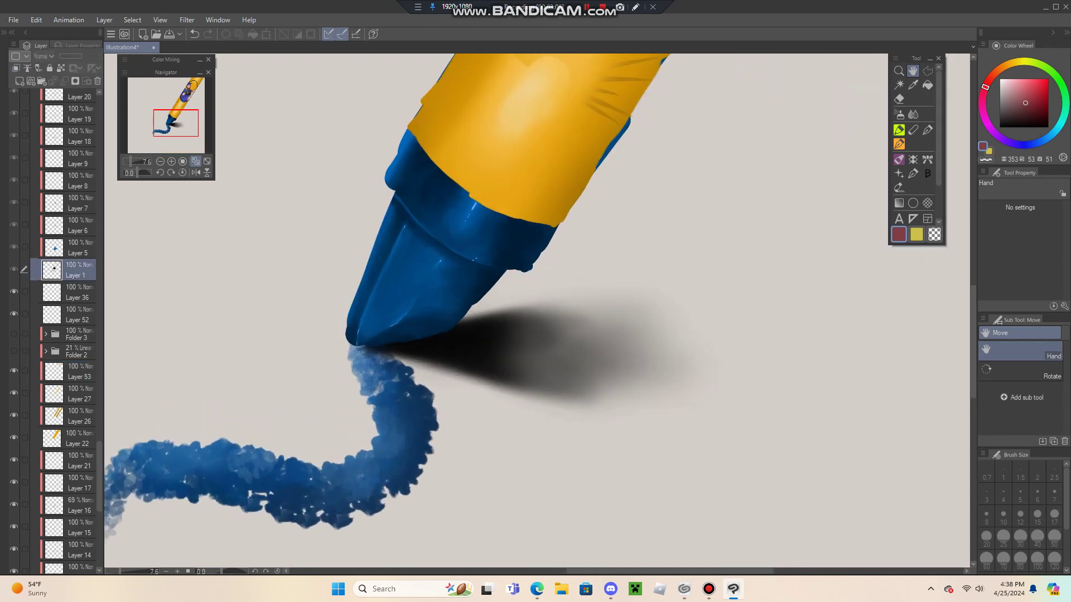
{"action": "left_click", "coordinate": [14, 269]}
{"action": "left_click", "coordinate": [14, 270]}
Examine Layer 9's small details on the crayon with Scale/Rotate, leaving the layer unaltered.
{"action": "scroll", "coordinate": [62, 246], "scroll_direction": "up", "scroll_amount": 2}
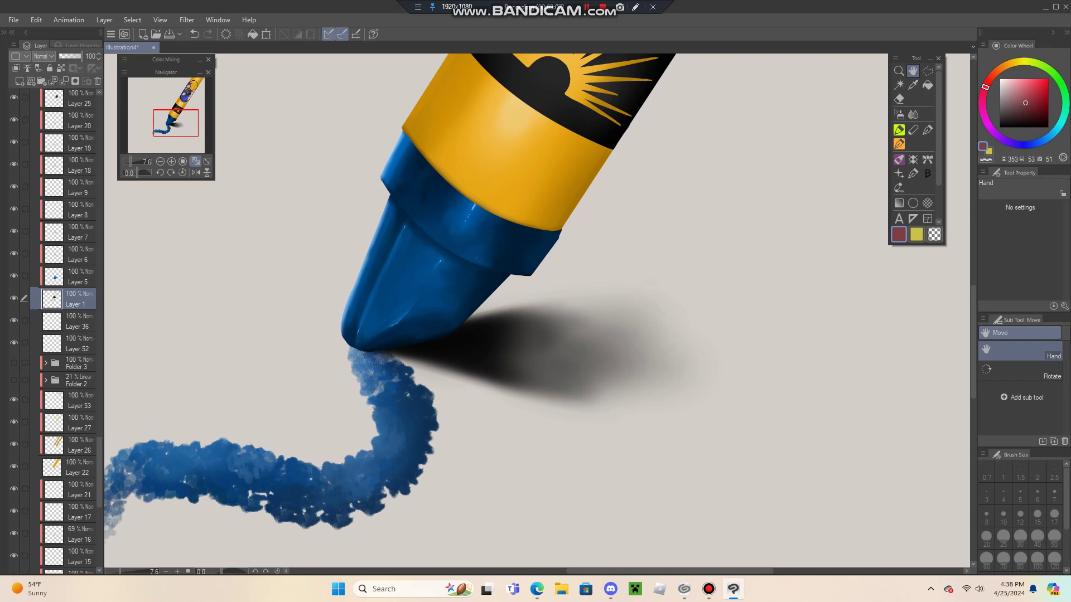
{"action": "left_click", "coordinate": [76, 217]}
{"action": "scroll", "coordinate": [321, 101], "scroll_direction": "down", "scroll_amount": 2}
{"action": "left_click_drag", "start_coordinate": [321, 101], "coordinate": [149, 493]}
{"action": "scroll", "coordinate": [341, 288], "scroll_direction": "down", "scroll_amount": 1}
{"action": "scroll", "coordinate": [378, 271], "scroll_direction": "down", "scroll_amount": 2}
{"action": "left_click_drag", "start_coordinate": [379, 271], "coordinate": [407, 234]}
{"action": "key", "text": "ctrl+t"}
{"action": "left_click_drag", "start_coordinate": [316, 446], "coordinate": [302, 419]}
{"action": "scroll", "coordinate": [310, 422], "scroll_direction": "up", "scroll_amount": 5}
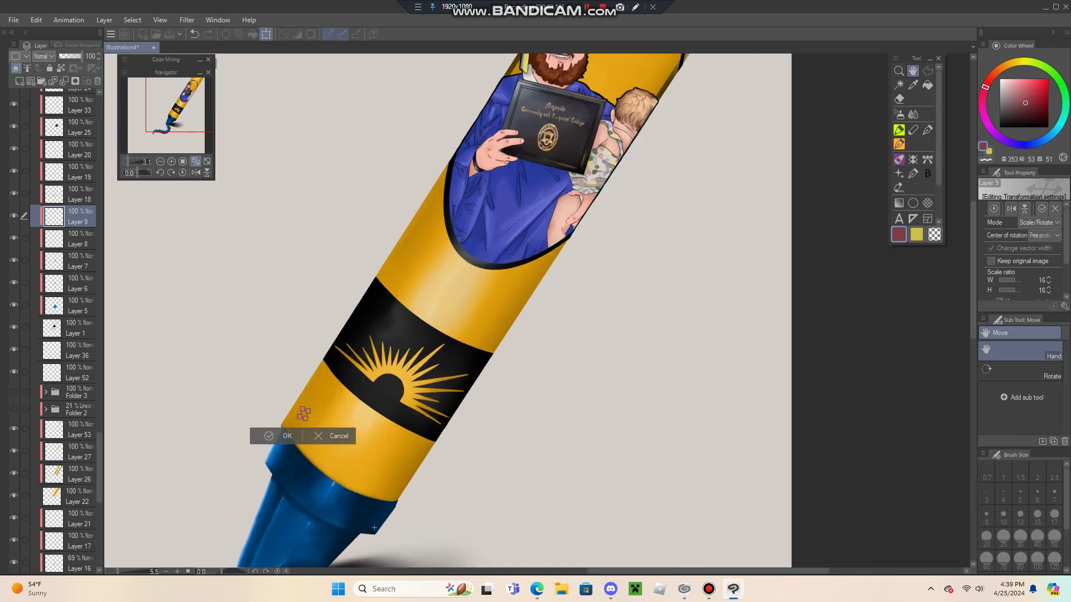
{"action": "left_click_drag", "start_coordinate": [298, 417], "coordinate": [193, 486]}
{"action": "key", "text": "Return"}
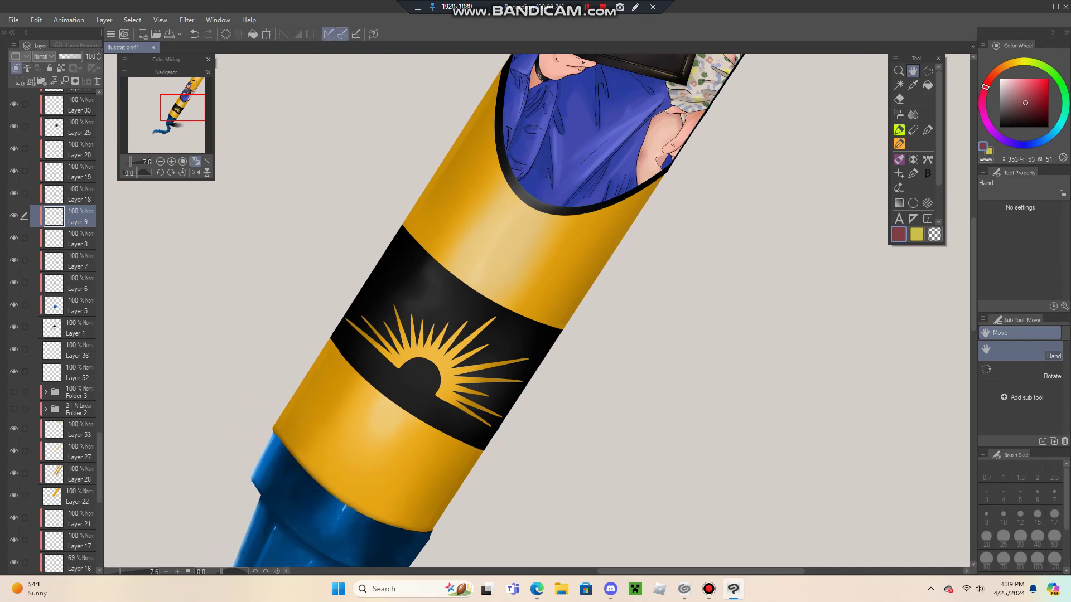
Examine the extents of Layer 20 over the blue crayon tip with Scale/Rotate, leaving the layer unaltered.
{"action": "left_click", "coordinate": [73, 149]}
{"action": "left_click", "coordinate": [266, 34]}
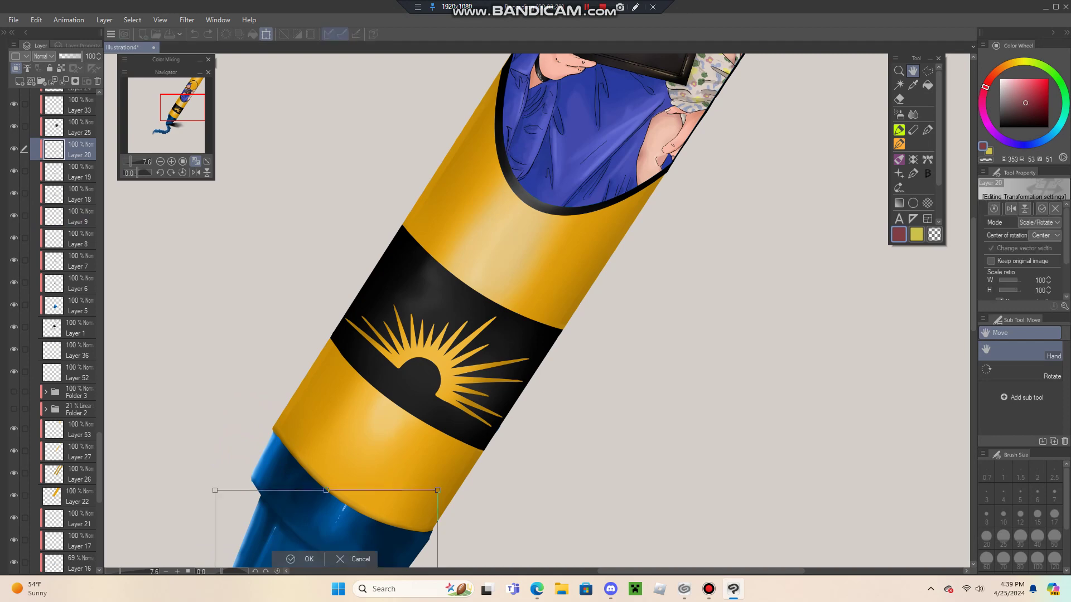
{"action": "left_click_drag", "start_coordinate": [182, 107], "coordinate": [175, 116]}
{"action": "left_click_drag", "start_coordinate": [447, 386], "coordinate": [460, 355]}
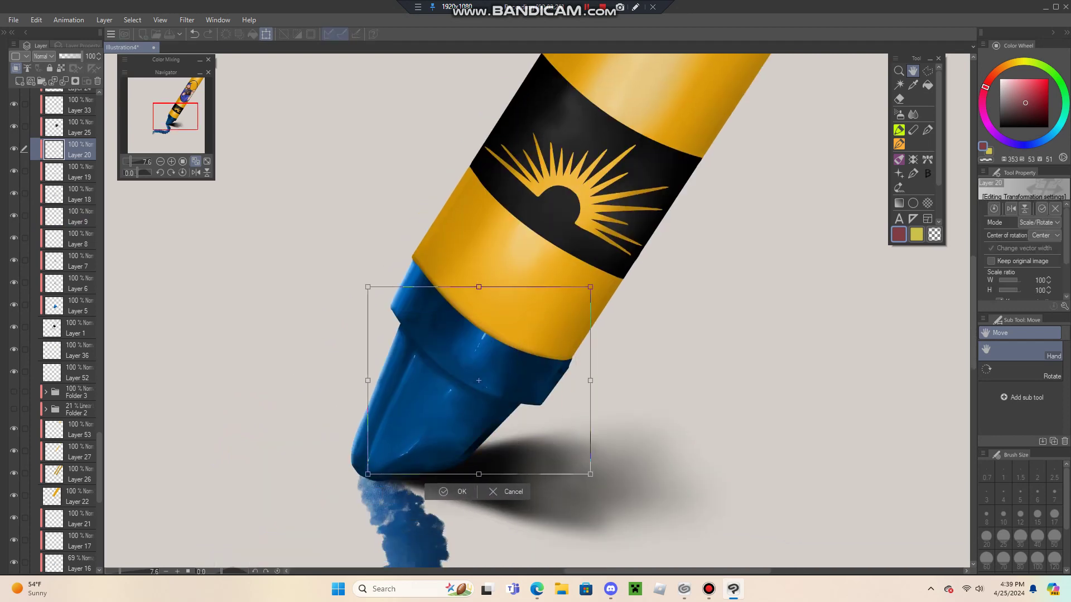
{"action": "key", "text": "Return"}
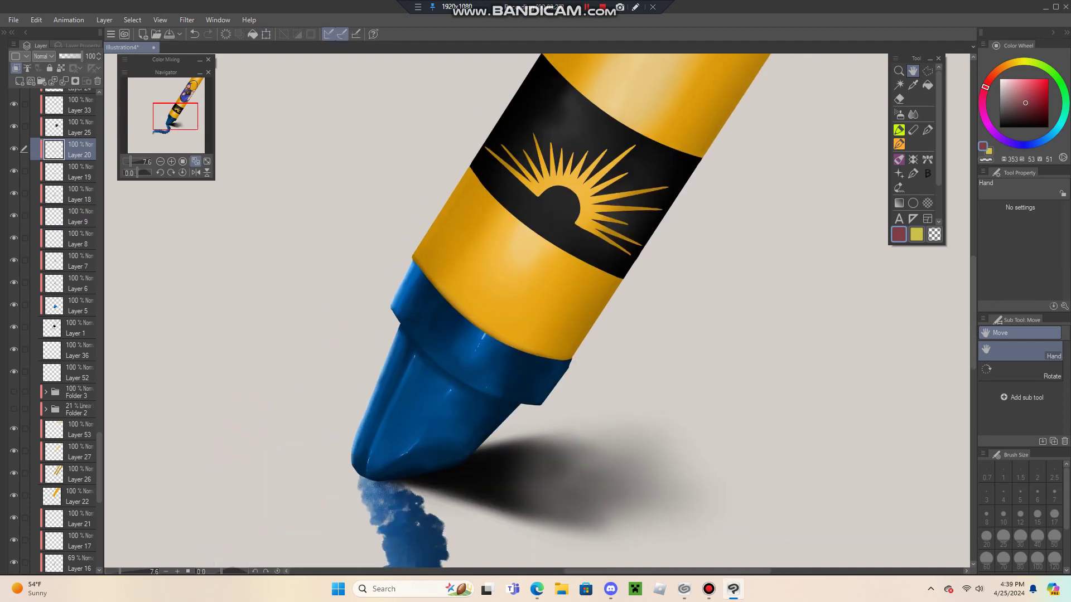
Shift Layer 31 temporarily with Scale/Rotate to examine its yellow colouring along the crayon, restoring its original position.
{"action": "scroll", "coordinate": [67, 329], "scroll_direction": "up", "scroll_amount": 5}
{"action": "left_click", "coordinate": [72, 160]}
{"action": "scroll", "coordinate": [459, 266], "scroll_direction": "down", "scroll_amount": 2}
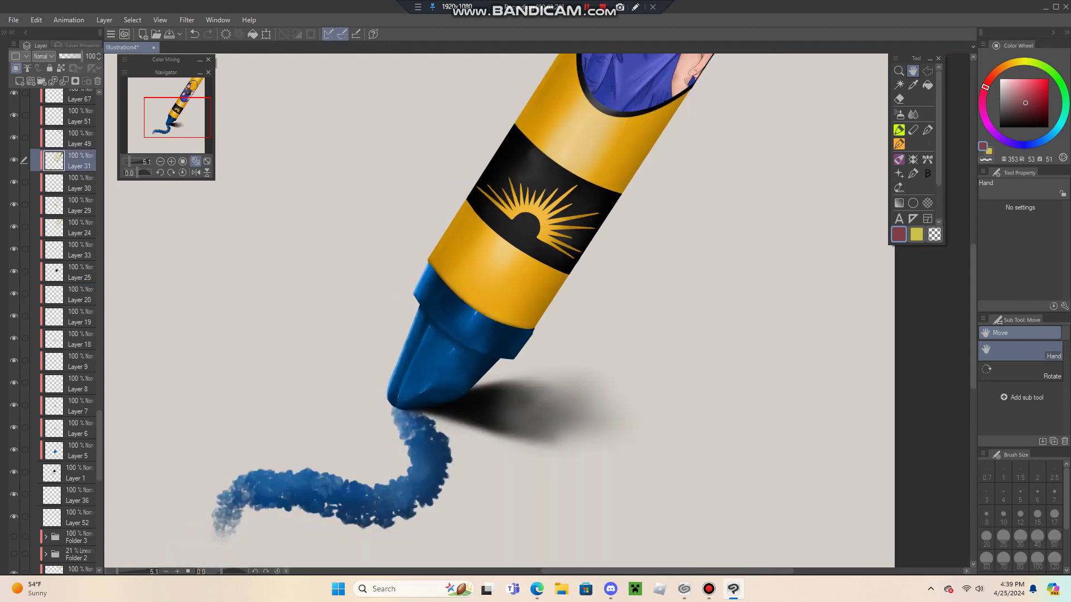
{"action": "left_click_drag", "start_coordinate": [460, 266], "coordinate": [206, 469]}
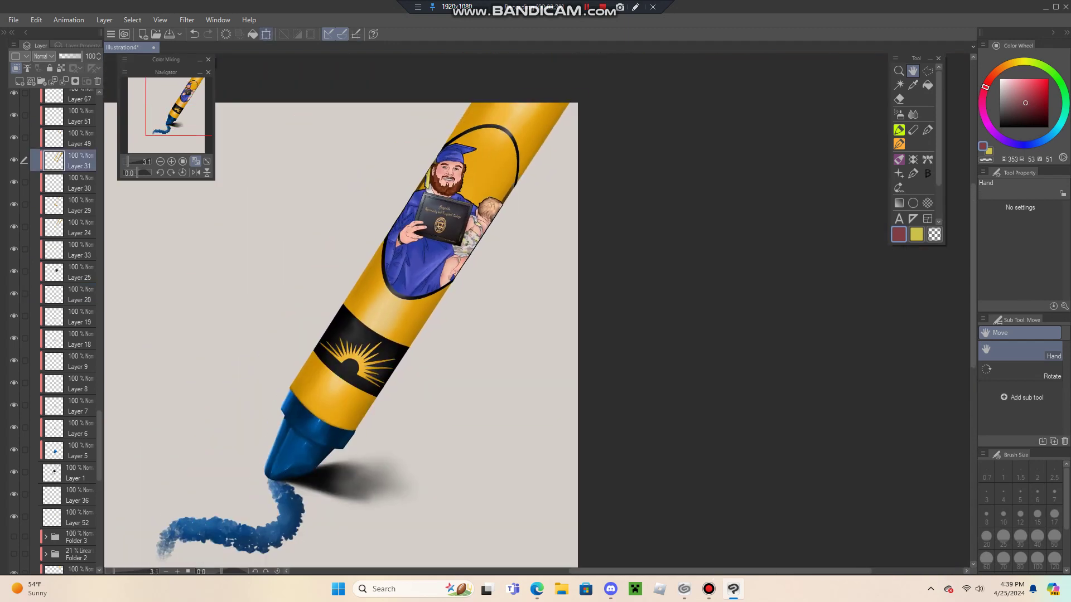
{"action": "key", "text": "ctrl+t"}
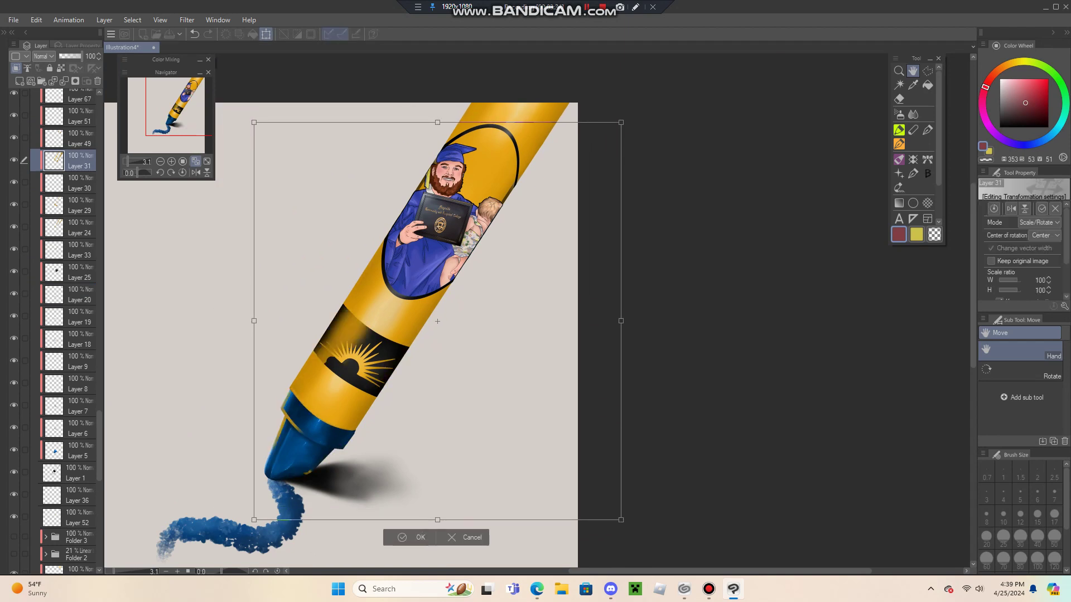
{"action": "left_click_drag", "start_coordinate": [347, 261], "coordinate": [467, 338]}
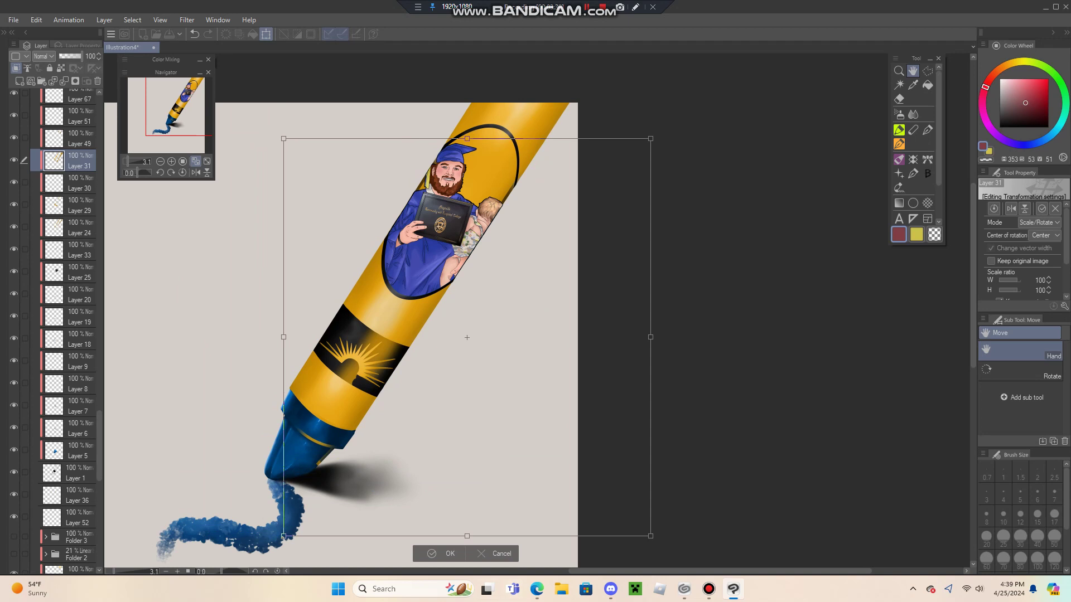
{"action": "key", "text": "Return"}
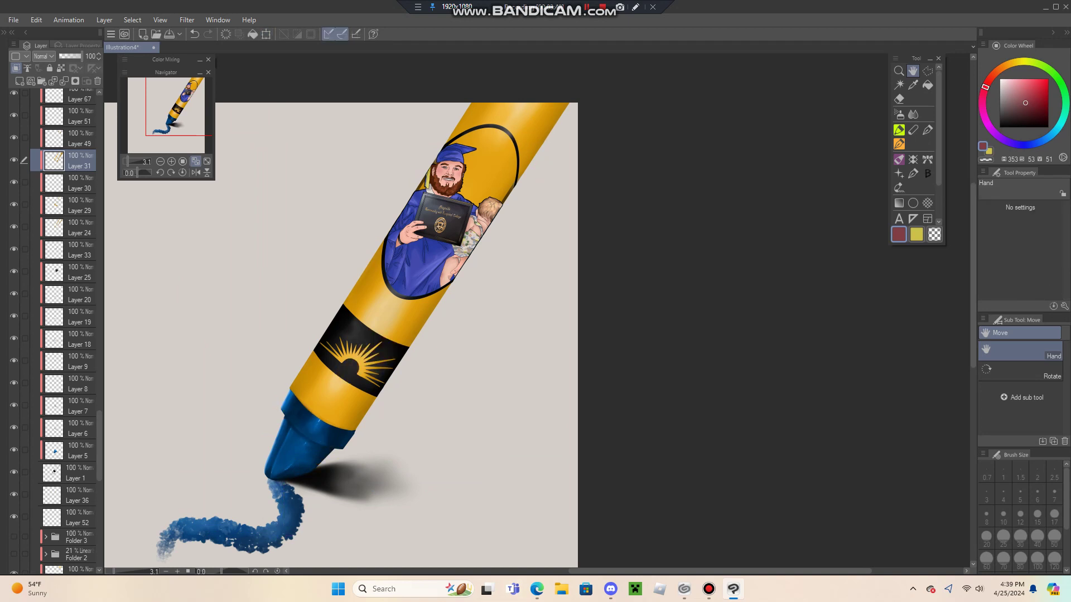
Examine the extents of Layer 23 over the sunburst emblem with Scale/Rotate and cancel the transformation.
{"action": "scroll", "coordinate": [63, 329], "scroll_direction": "up", "scroll_amount": 4}
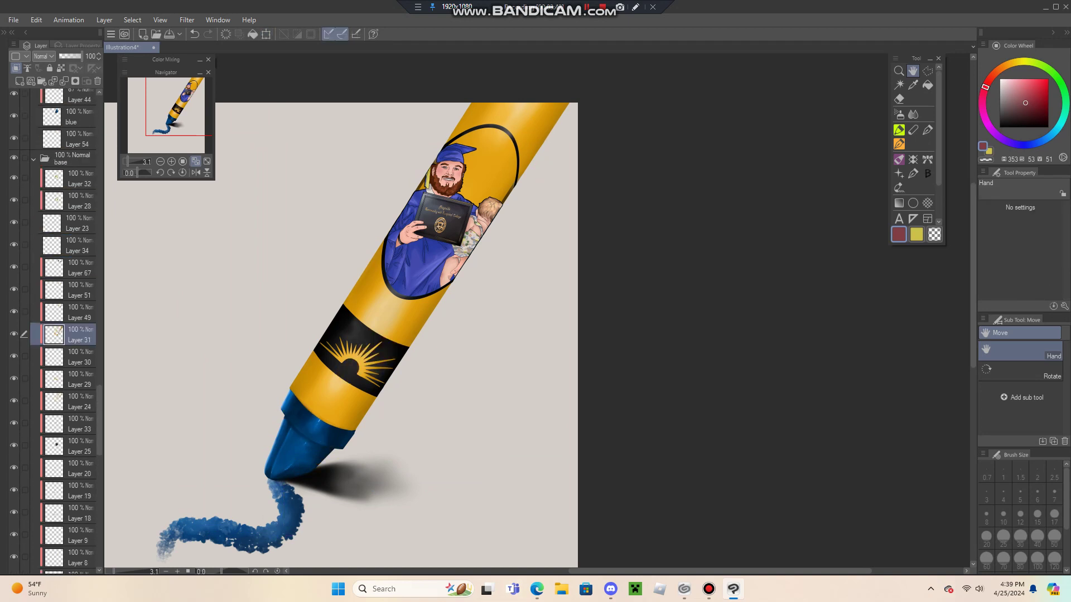
{"action": "left_click", "coordinate": [75, 281]}
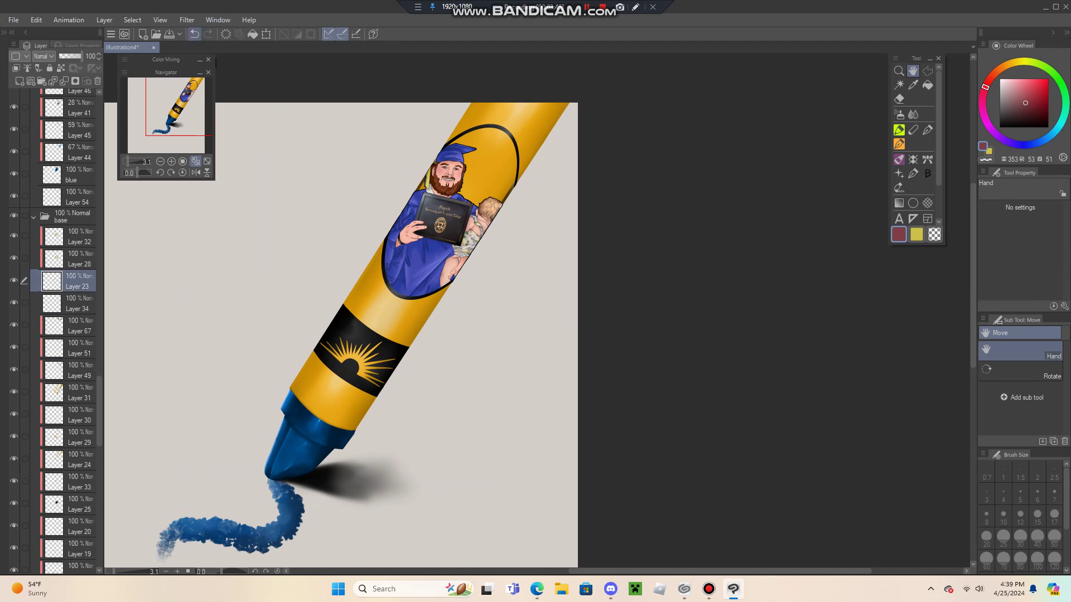
{"action": "left_click", "coordinate": [266, 34]}
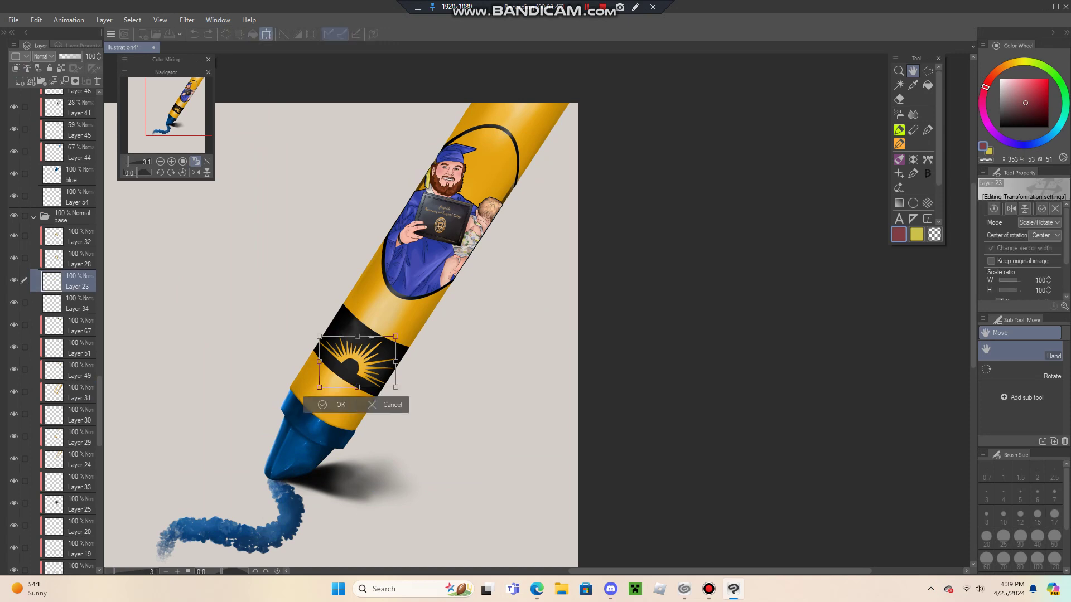
{"action": "mouse_move", "coordinate": [371, 337]}
{"action": "left_mouse_down"}
{"action": "mouse_move", "coordinate": [394, 322]}
{"action": "mouse_move", "coordinate": [371, 329]}
{"action": "left_mouse_up"}
{"action": "key", "text": "Escape"}
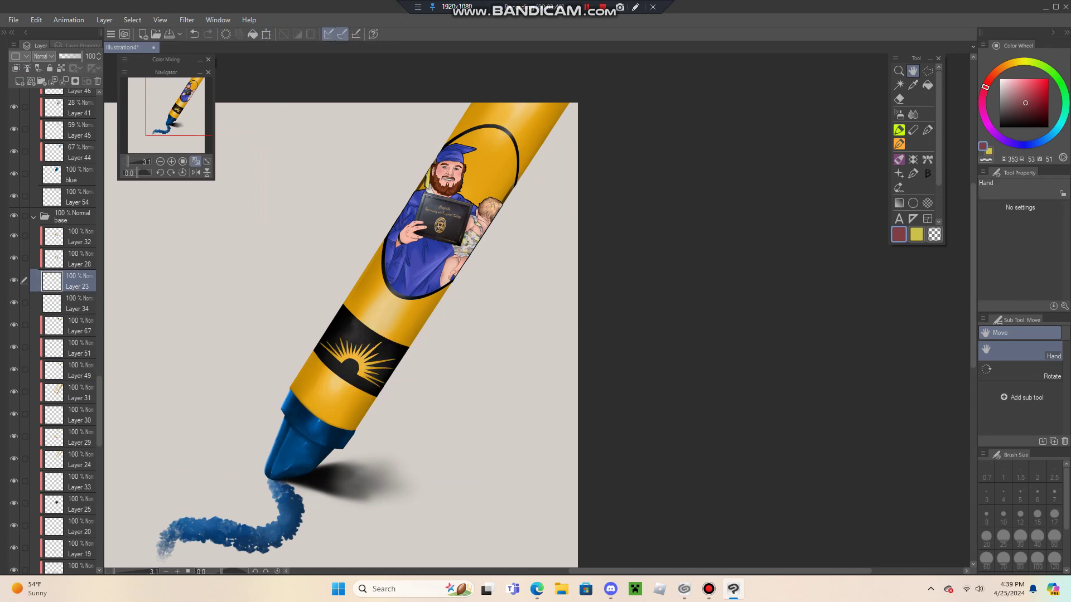
Examine the extents of Layer 32 around the sunburst band with Scale/Rotate.
{"action": "left_click", "coordinate": [78, 237]}
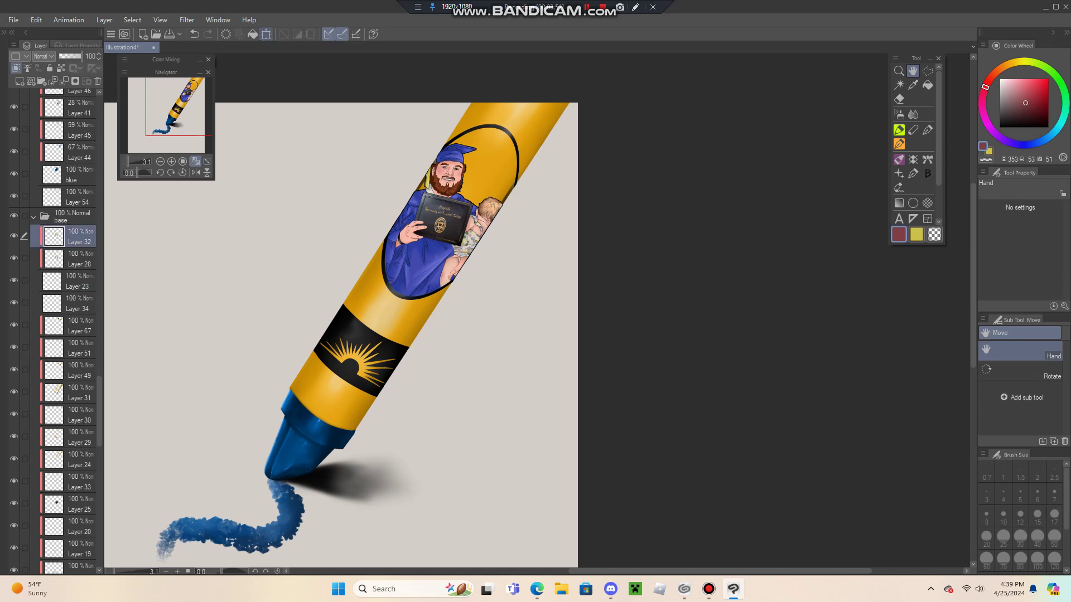
{"action": "left_click", "coordinate": [266, 34]}
{"action": "mouse_move", "coordinate": [357, 348]}
{"action": "left_mouse_down"}
{"action": "mouse_move", "coordinate": [381, 336]}
{"action": "mouse_move", "coordinate": [360, 369]}
{"action": "mouse_move", "coordinate": [344, 346]}
{"action": "left_mouse_up"}
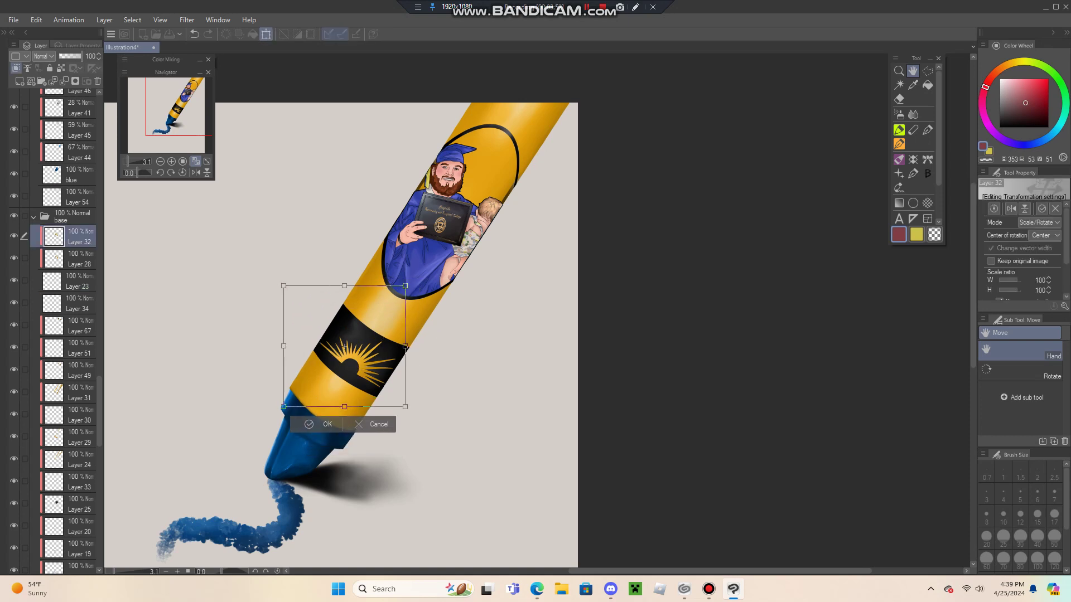
{"action": "key", "text": "Return"}
Collapse the base folder and inspect the graduate portrait and sunburst band on the crayon up close.
{"action": "scroll", "coordinate": [55, 329], "scroll_direction": "up", "scroll_amount": 3}
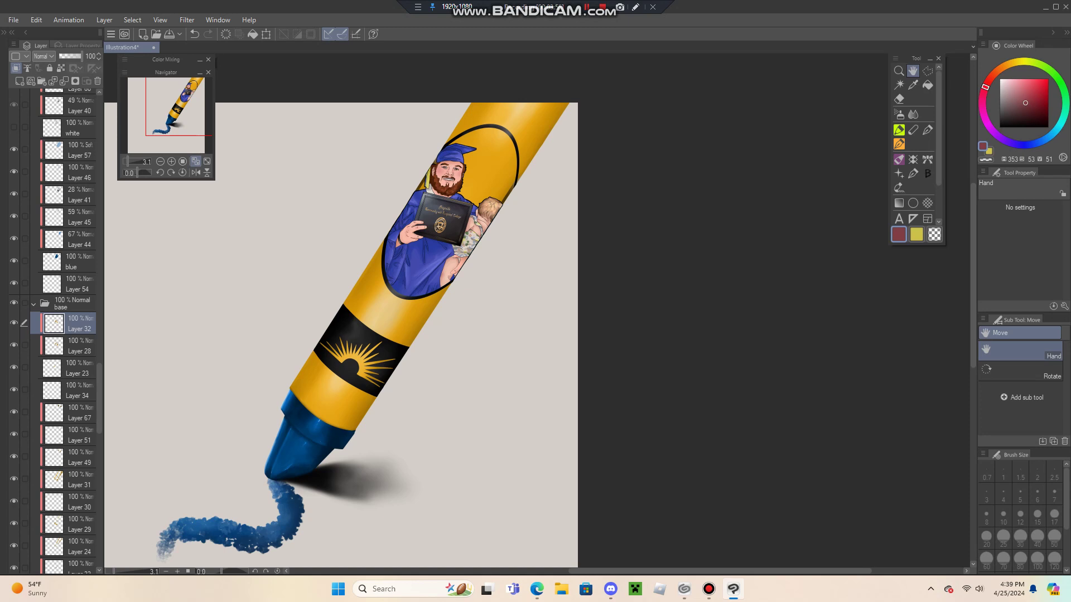
{"action": "left_click", "coordinate": [33, 304]}
{"action": "scroll", "coordinate": [56, 329], "scroll_direction": "up", "scroll_amount": 3}
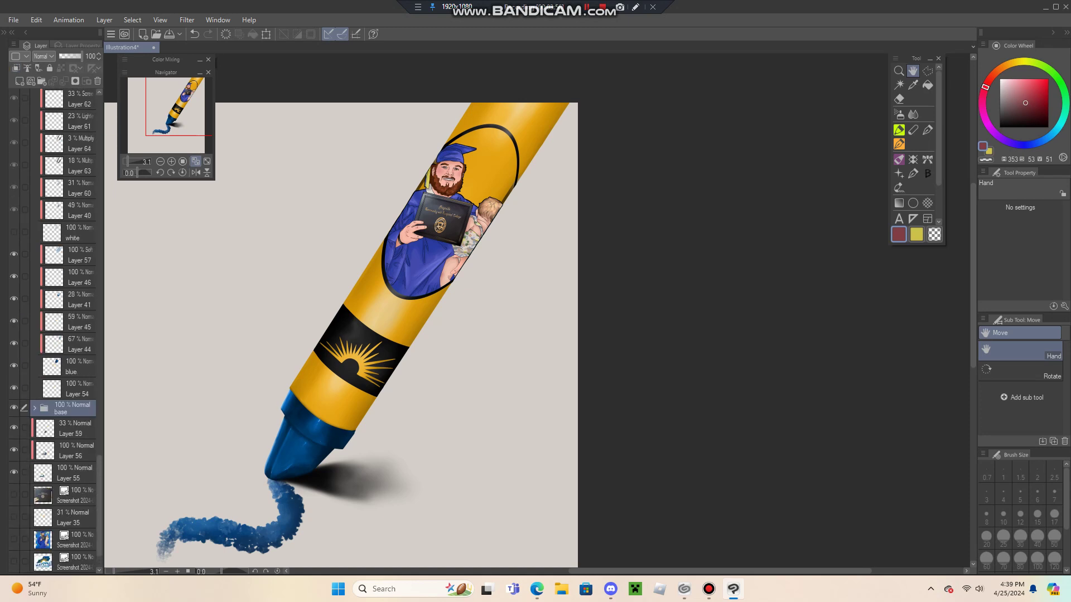
{"action": "scroll", "coordinate": [445, 232], "scroll_direction": "up", "scroll_amount": 1}
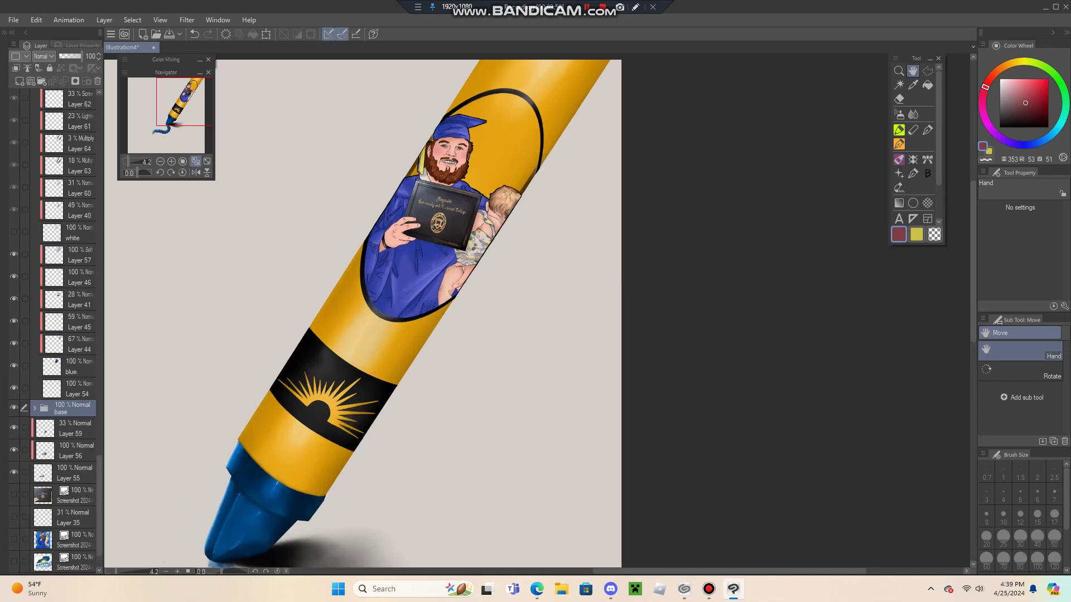
{"action": "left_click_drag", "start_coordinate": [348, 224], "coordinate": [354, 272]}
{"action": "scroll", "coordinate": [447, 311], "scroll_direction": "up", "scroll_amount": 1}
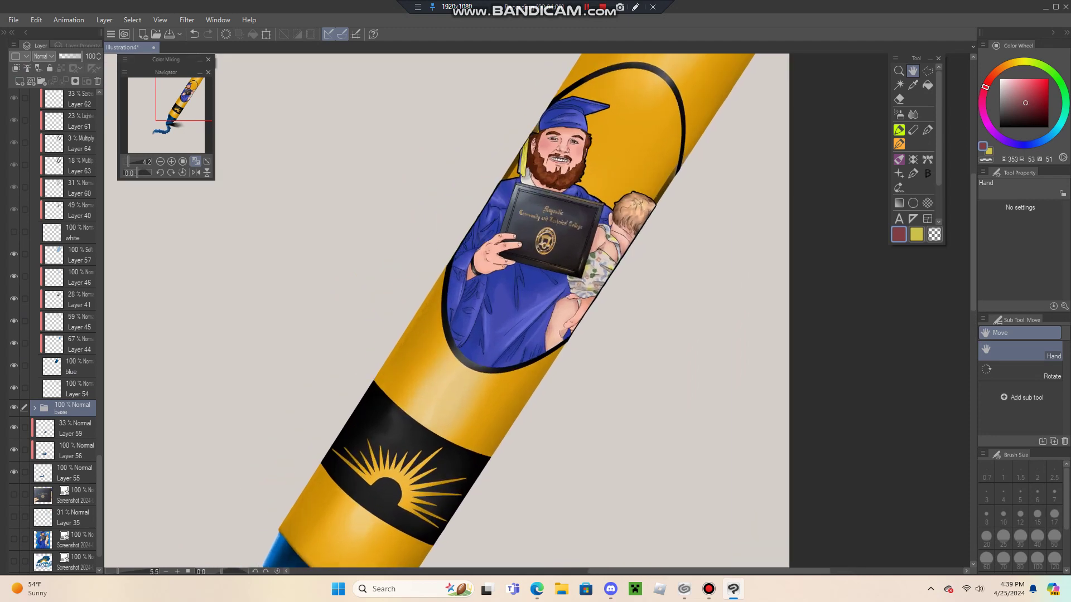
{"action": "scroll", "coordinate": [56, 329], "scroll_direction": "up", "scroll_amount": 1}
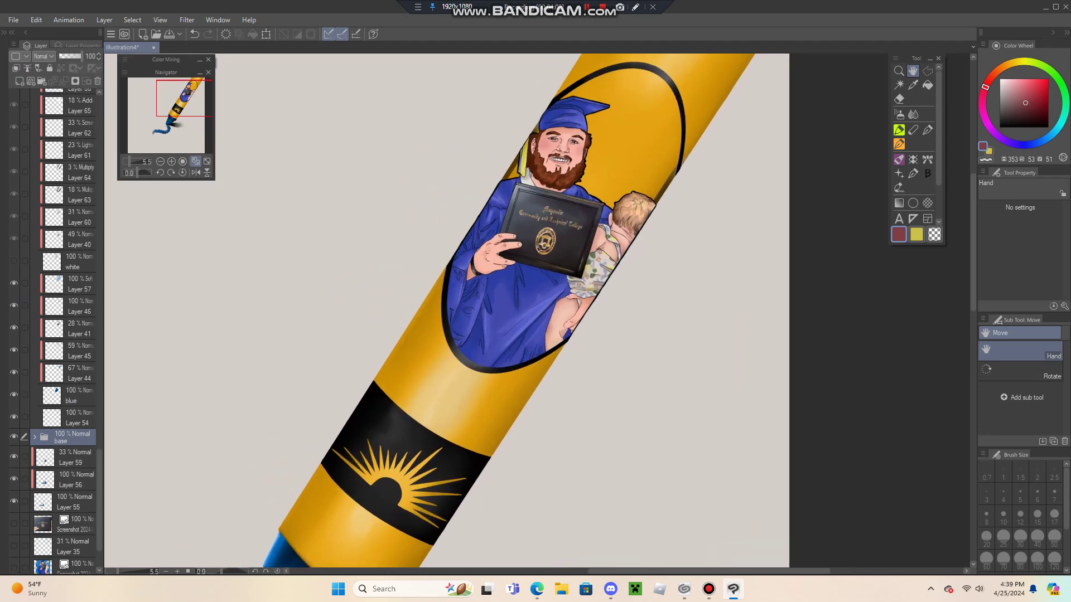
{"action": "scroll", "coordinate": [475, 309], "scroll_direction": "down", "scroll_amount": 1}
{"action": "left_click_drag", "start_coordinate": [474, 310], "coordinate": [369, 314]}
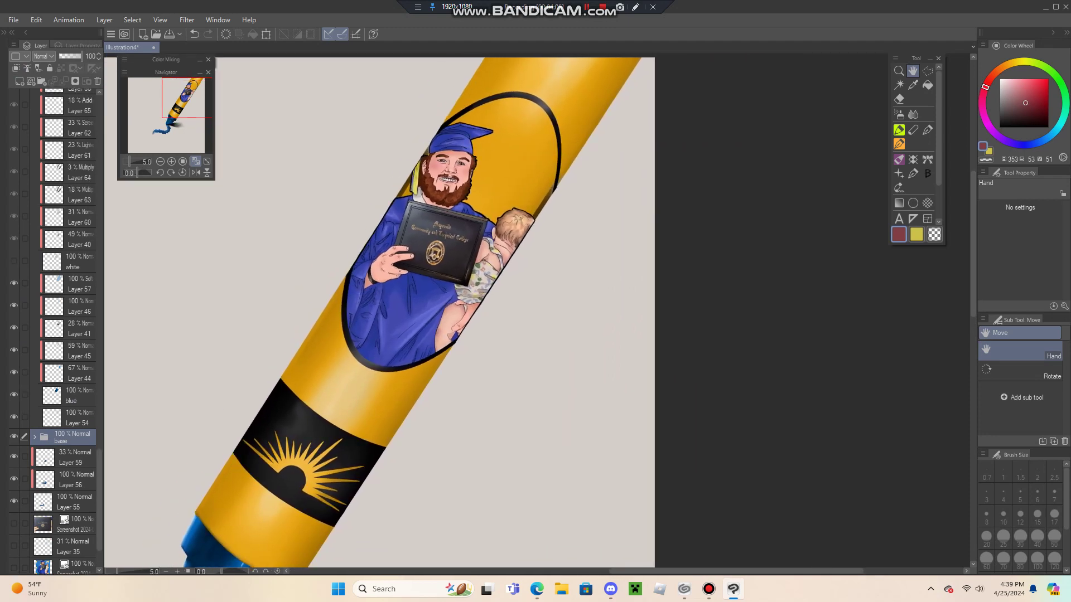
Toggle the visibility of Layer 41, the blue layer and Layer 57 to compare what each contributes to the crayon.
{"action": "left_click", "coordinate": [14, 327]}
{"action": "left_click", "coordinate": [14, 394]}
{"action": "left_click", "coordinate": [14, 394]}
{"action": "left_click", "coordinate": [14, 328]}
{"action": "left_click", "coordinate": [14, 327]}
{"action": "left_click", "coordinate": [14, 283]}
{"action": "left_click", "coordinate": [14, 283]}
Examine the extents of Layer 65 over the graduate portrait with Scale/Rotate and cancel the transformation.
{"action": "scroll", "coordinate": [14, 283], "scroll_direction": "up", "scroll_amount": 2}
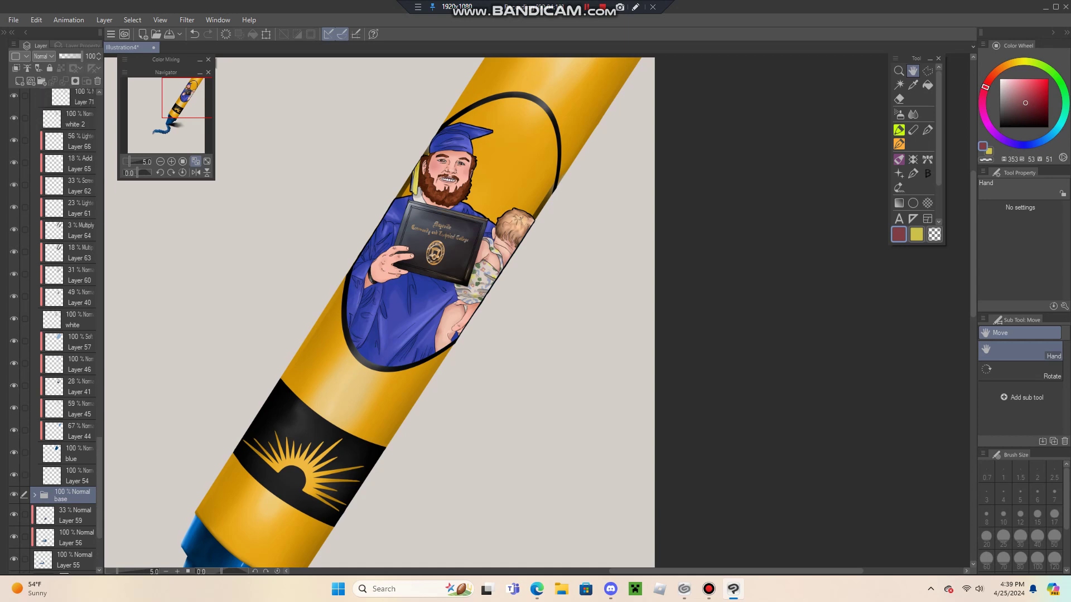
{"action": "scroll", "coordinate": [53, 331], "scroll_direction": "up", "scroll_amount": 6}
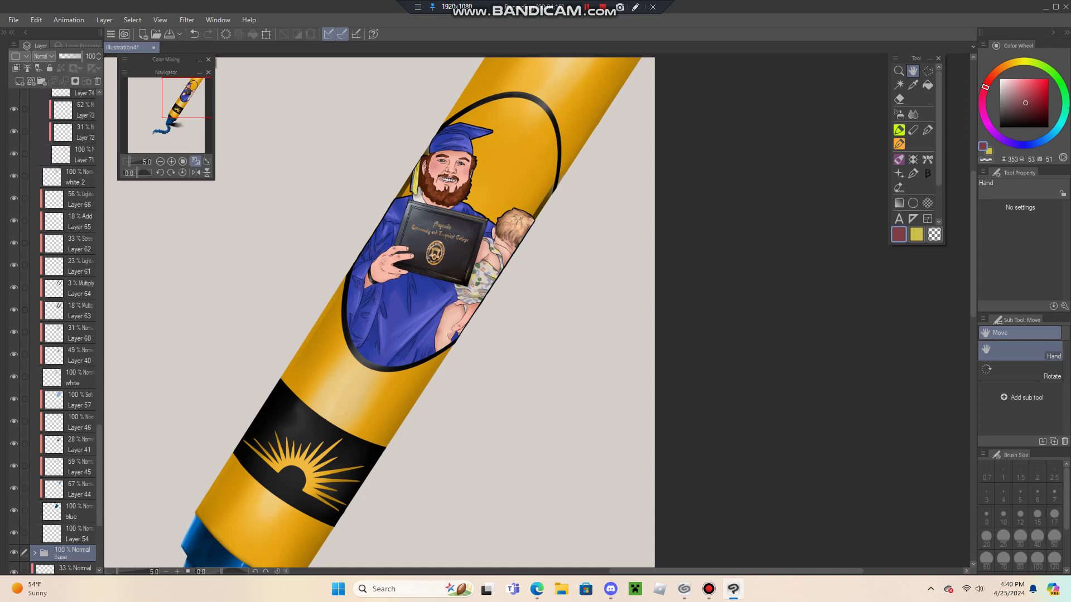
{"action": "scroll", "coordinate": [67, 329], "scroll_direction": "up", "scroll_amount": 2}
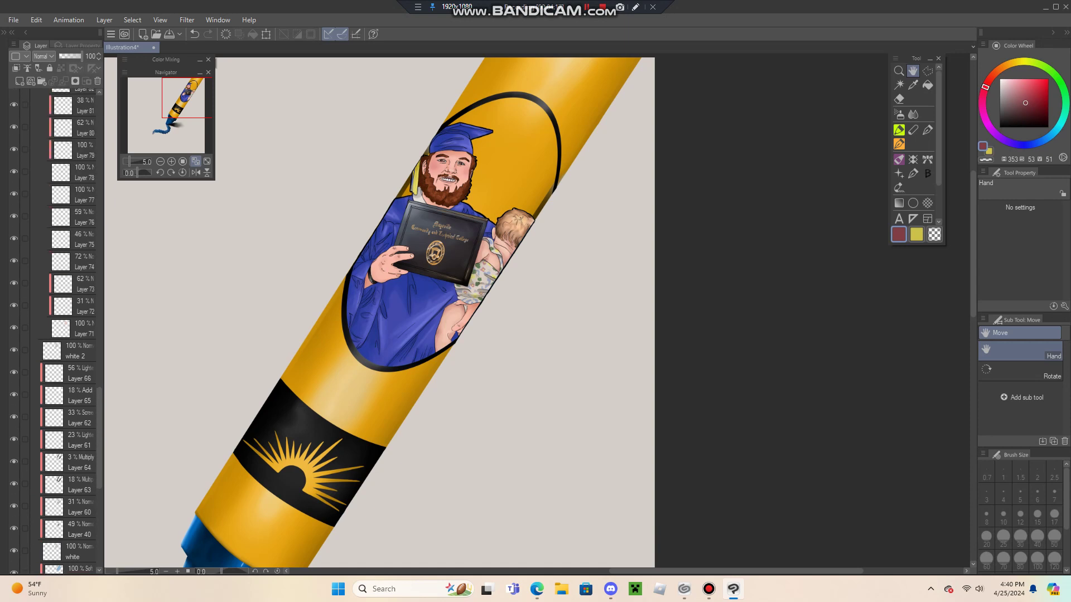
{"action": "left_click", "coordinate": [68, 395]}
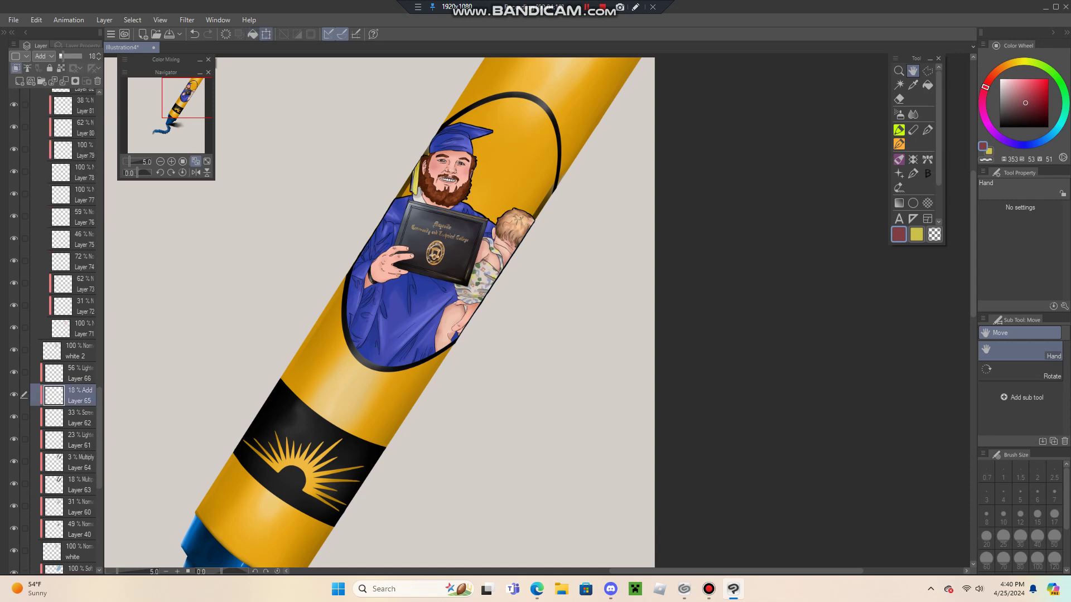
{"action": "left_click", "coordinate": [266, 34]}
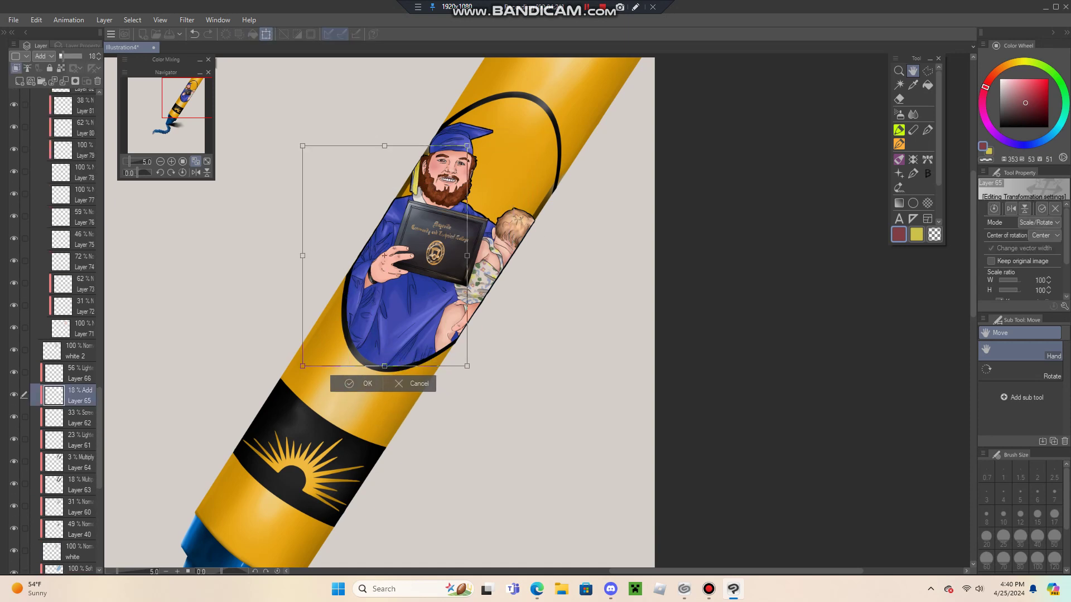
{"action": "key", "text": "Escape"}
Collapse Folder 4 to review its place in the layer stack, and expand it again.
{"action": "scroll", "coordinate": [56, 329], "scroll_direction": "up", "scroll_amount": 5}
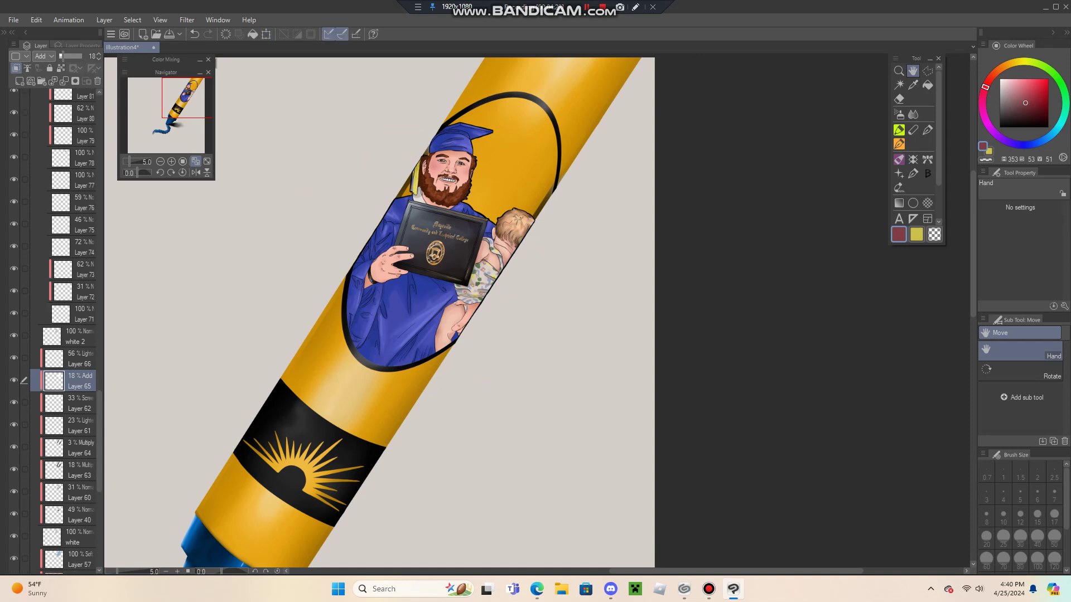
{"action": "scroll", "coordinate": [65, 329], "scroll_direction": "up", "scroll_amount": 3}
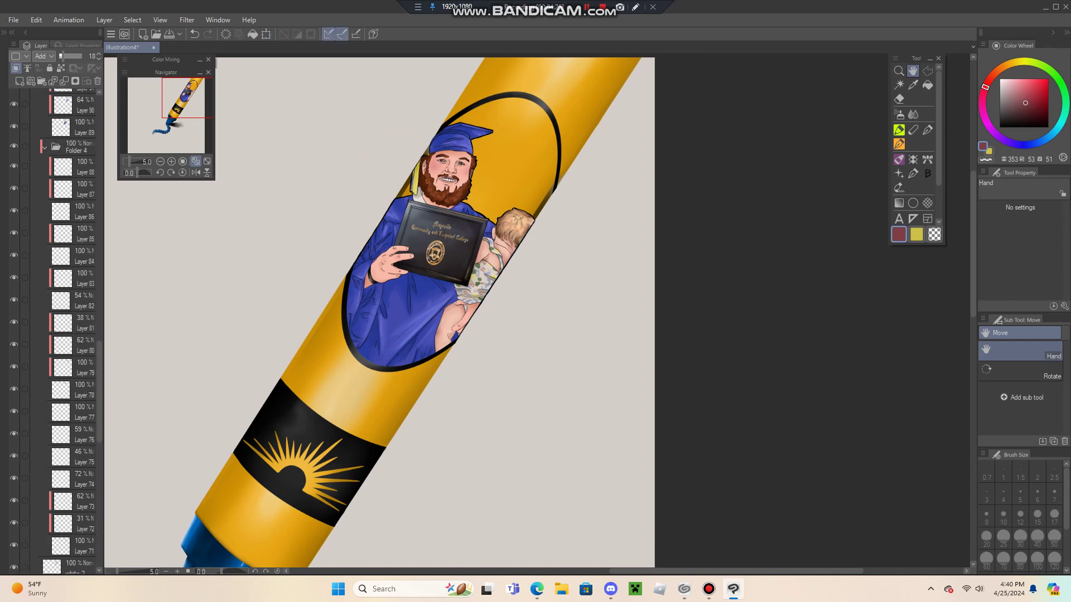
{"action": "left_click", "coordinate": [44, 176]}
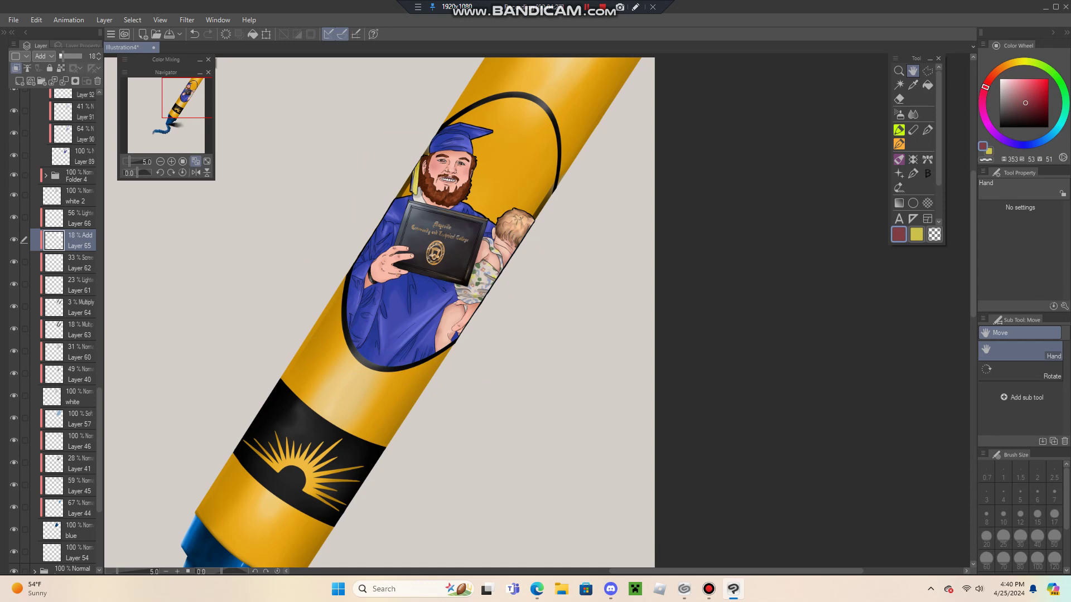
{"action": "left_click", "coordinate": [44, 175]}
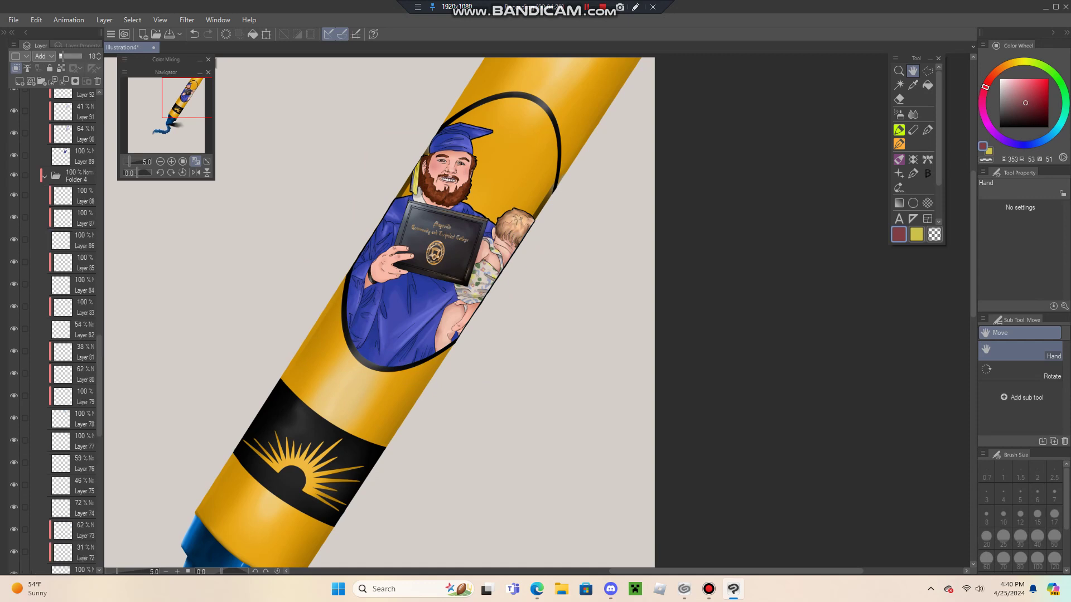
Examine Layer 76 inside Folder 4 on the portrait with Scale/Rotate.
{"action": "scroll", "coordinate": [66, 329], "scroll_direction": "down", "scroll_amount": 3}
{"action": "left_click", "coordinate": [73, 377]}
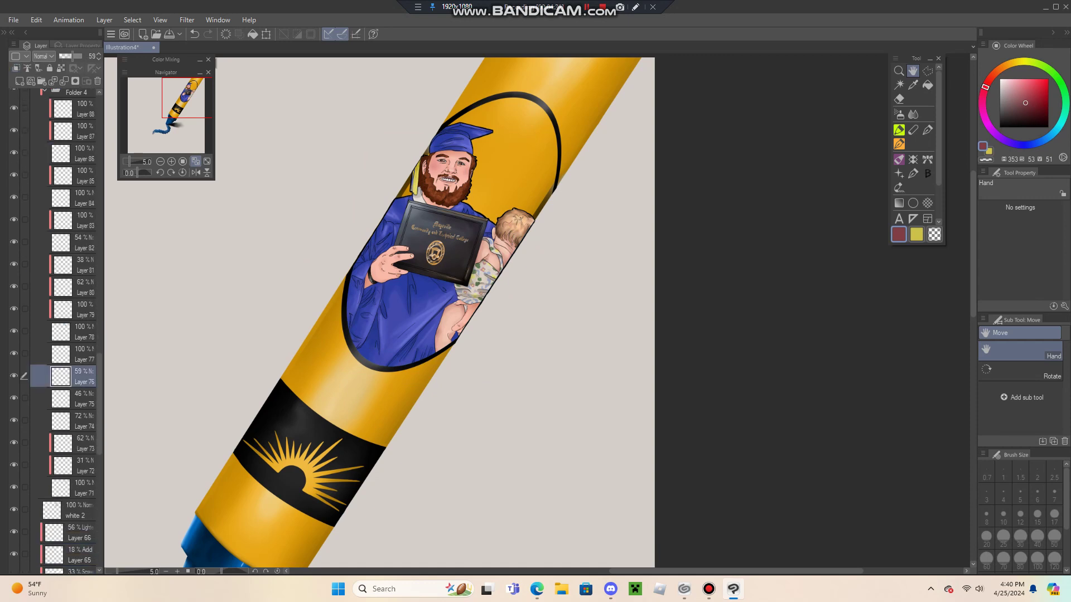
{"action": "left_click", "coordinate": [266, 34]}
{"action": "mouse_move", "coordinate": [417, 241]}
{"action": "left_mouse_down"}
{"action": "mouse_move", "coordinate": [377, 282]}
{"action": "mouse_move", "coordinate": [444, 289]}
{"action": "mouse_move", "coordinate": [412, 244]}
{"action": "left_mouse_up"}
{"action": "key", "text": "Return"}
Examine the facial details held on Layer 88 in Folder 4 up close with Scale/Rotate.
{"action": "scroll", "coordinate": [65, 329], "scroll_direction": "up", "scroll_amount": 3}
{"action": "left_click", "coordinate": [84, 195]}
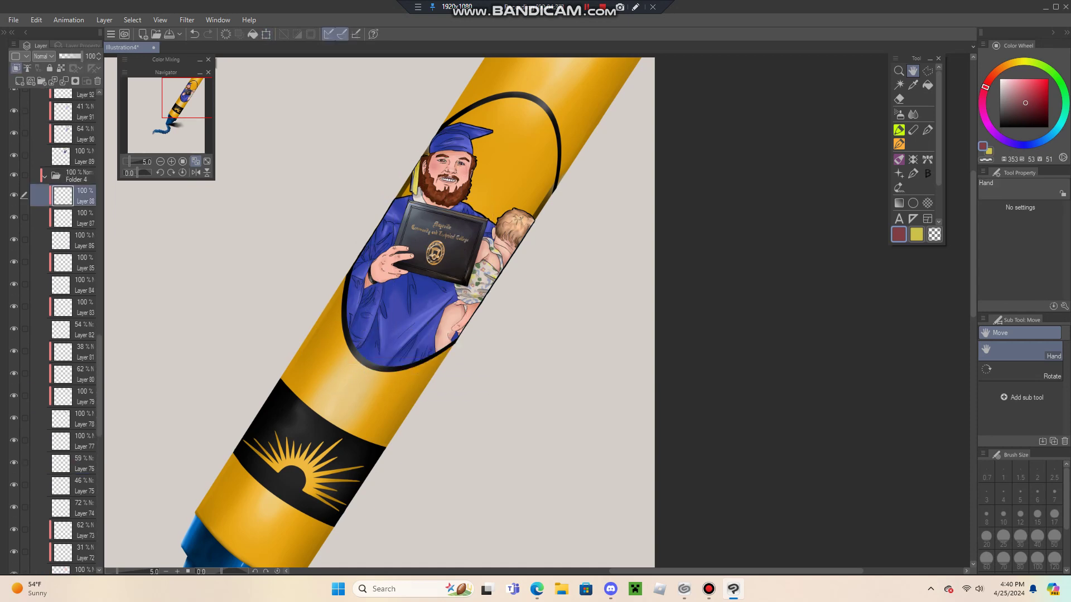
{"action": "left_click", "coordinate": [266, 34]}
{"action": "left_click_drag", "start_coordinate": [455, 174], "coordinate": [462, 144]}
{"action": "scroll", "coordinate": [455, 173], "scroll_direction": "up", "scroll_amount": 1}
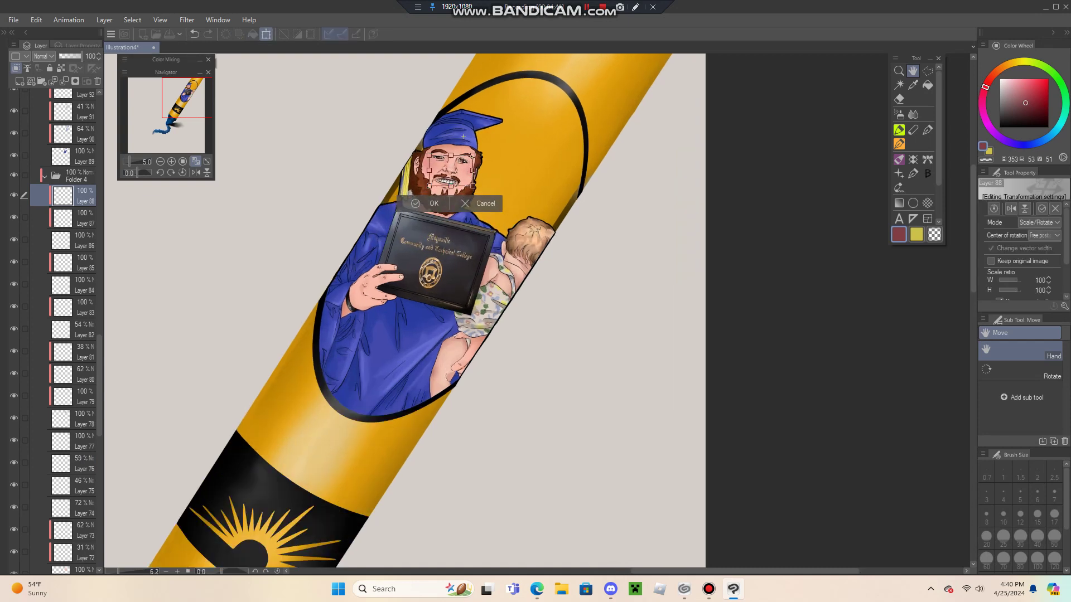
{"action": "scroll", "coordinate": [463, 136], "scroll_direction": "up", "scroll_amount": 1}
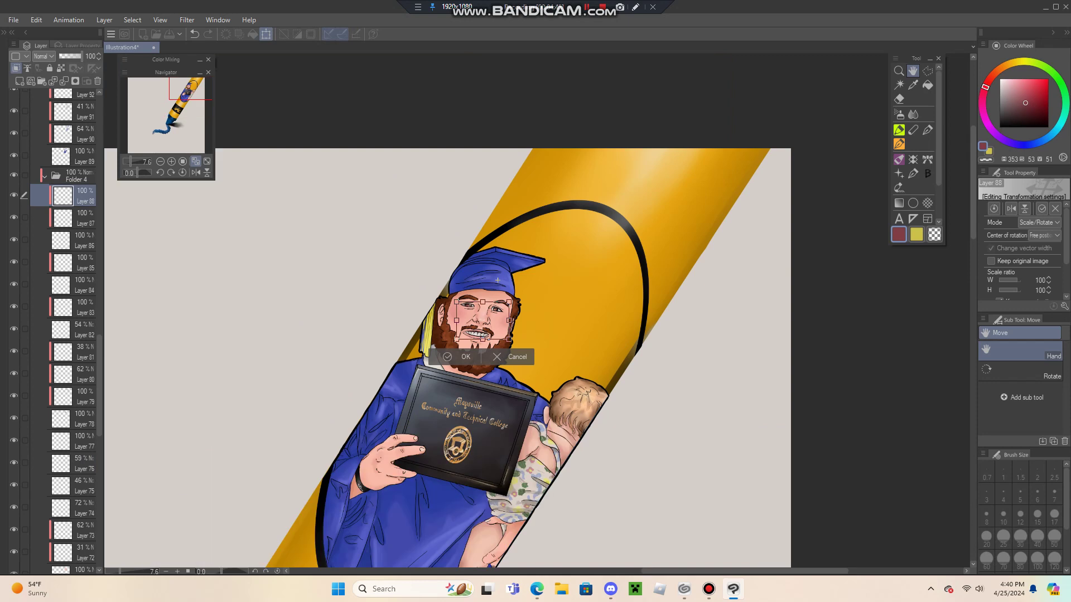
{"action": "scroll", "coordinate": [391, 341], "scroll_direction": "up", "scroll_amount": 1}
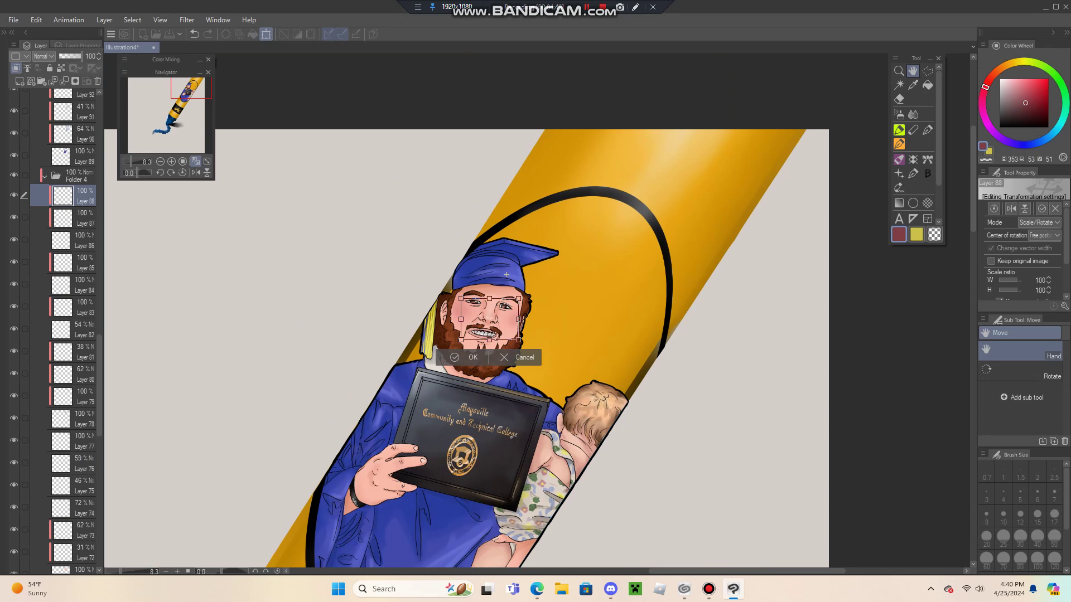
{"action": "scroll", "coordinate": [506, 274], "scroll_direction": "up", "scroll_amount": 2}
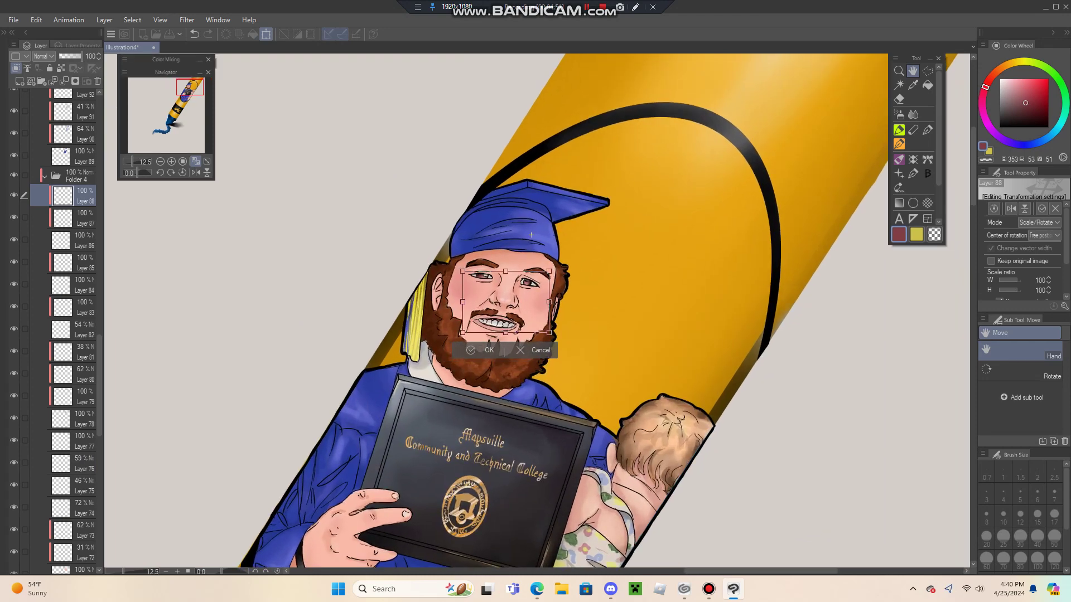
{"action": "scroll", "coordinate": [531, 235], "scroll_direction": "up", "scroll_amount": 1}
{"action": "left_click_drag", "start_coordinate": [536, 224], "coordinate": [565, 188]}
{"action": "key", "text": "Return"}
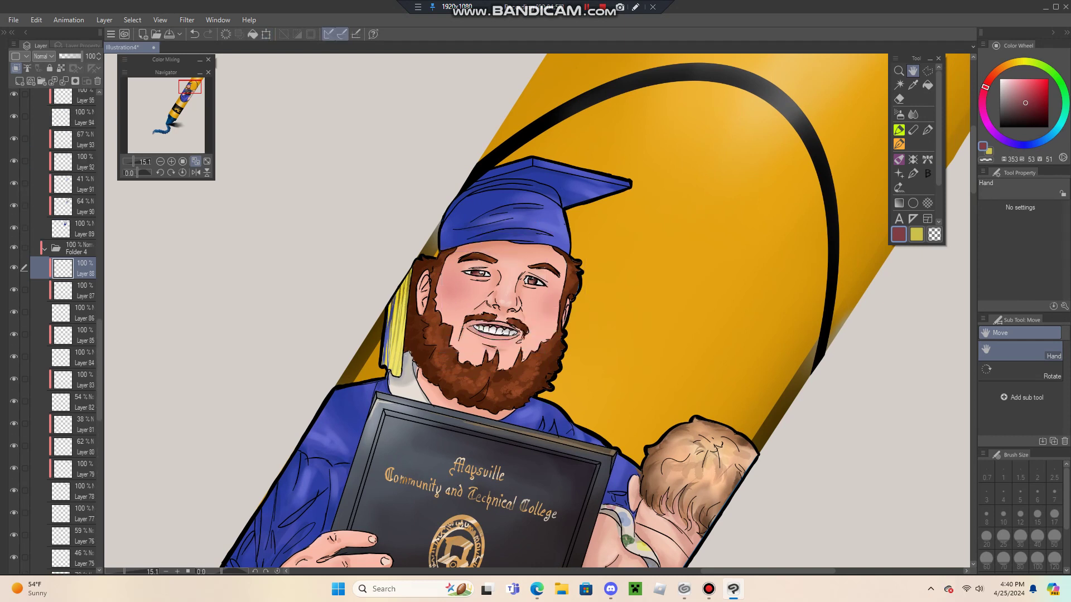
Shift Layer 81 slightly with Scale/Rotate to examine its extents over the graduate's face and beard.
{"action": "left_click", "coordinate": [73, 423]}
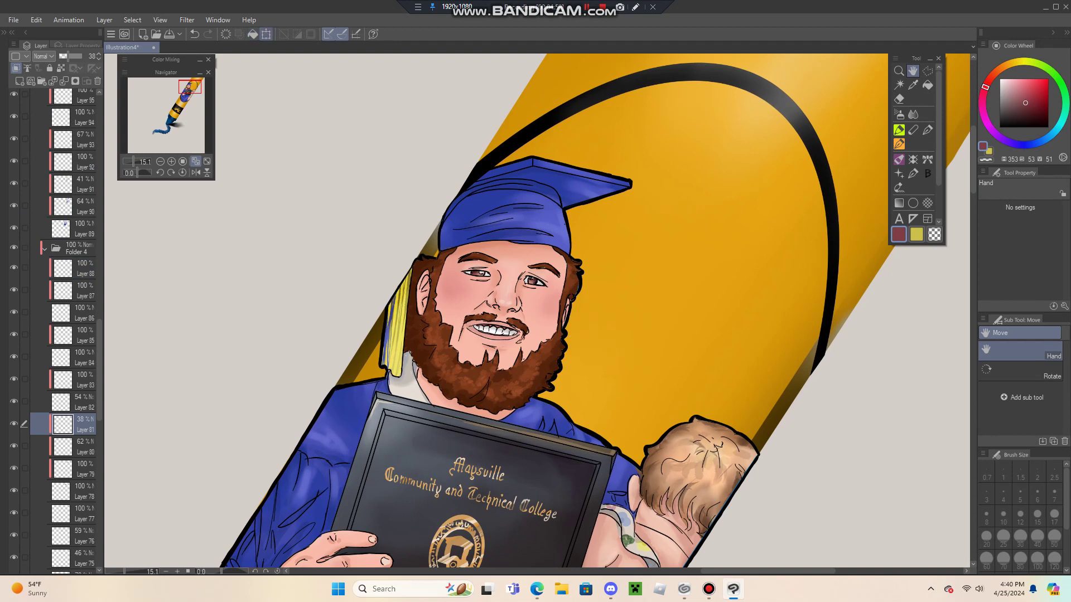
{"action": "key", "text": "ctrl+t"}
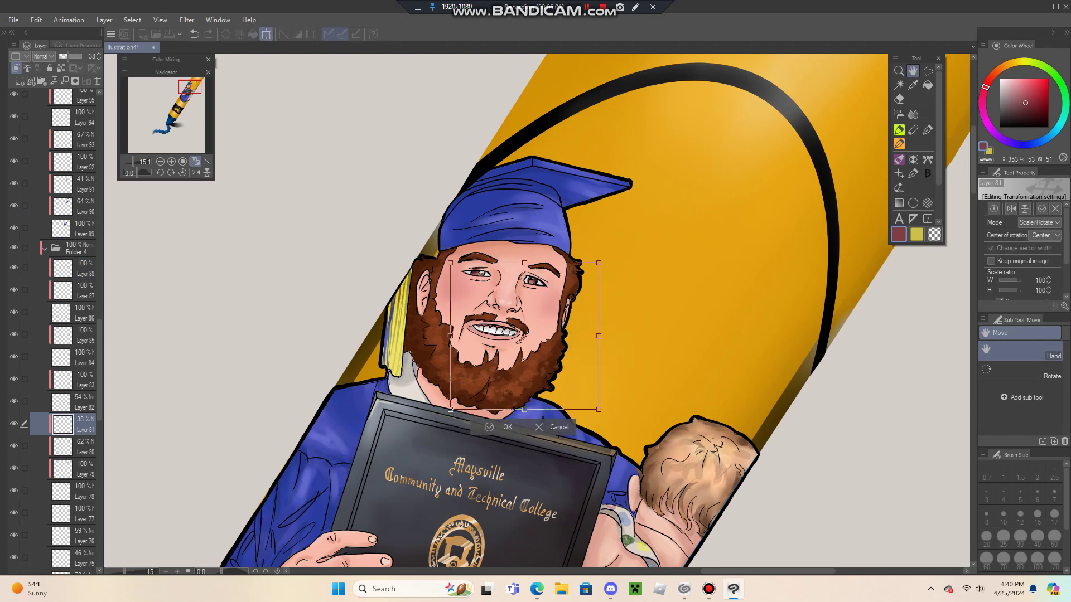
{"action": "left_click_drag", "start_coordinate": [503, 370], "coordinate": [537, 332]}
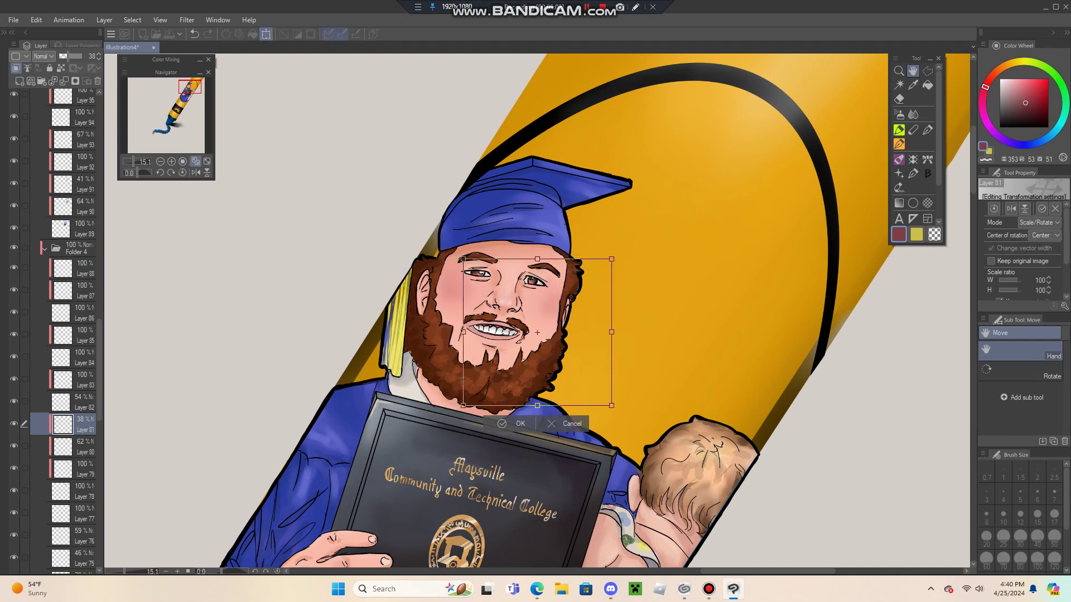
{"action": "key", "text": "Return"}
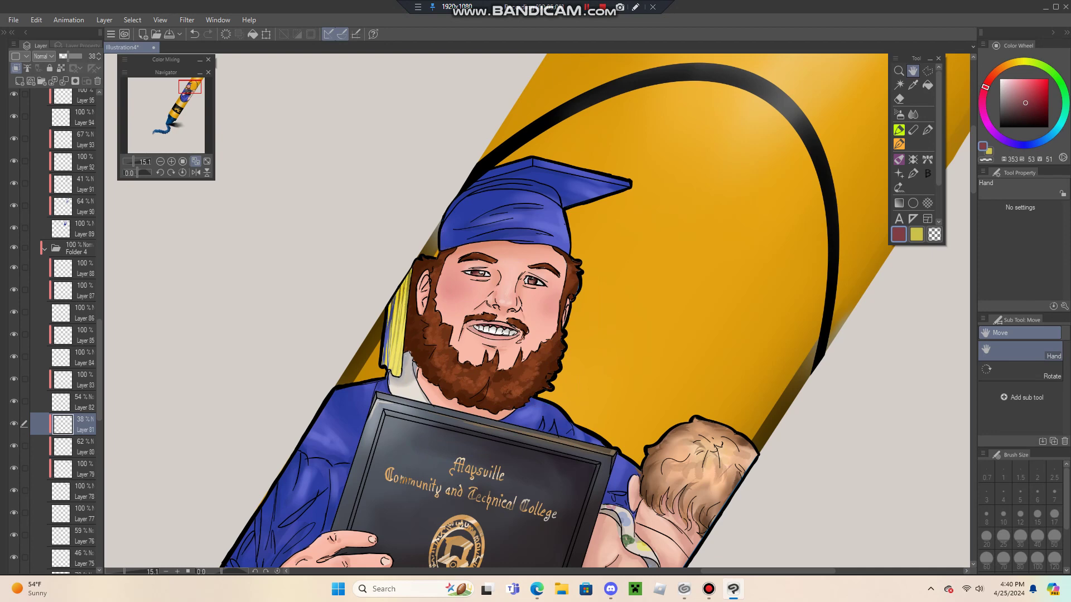
Collapse Folder 4 and examine the extents of Layer 91 over the graduate's gown with Scale/Rotate.
{"action": "left_click", "coordinate": [44, 249]}
{"action": "scroll", "coordinate": [62, 329], "scroll_direction": "up", "scroll_amount": 2}
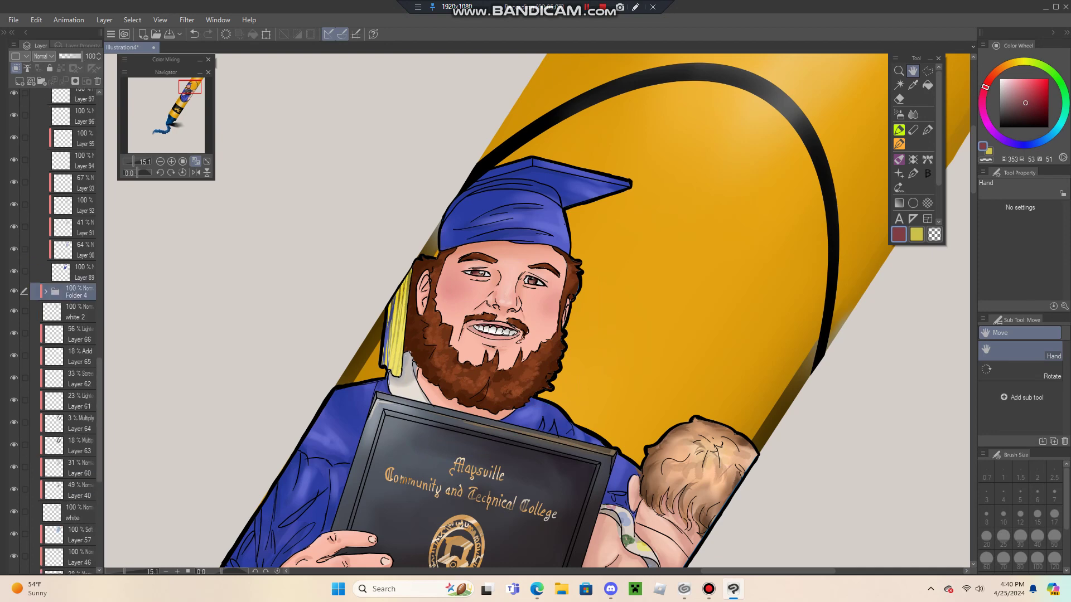
{"action": "left_click", "coordinate": [75, 227]}
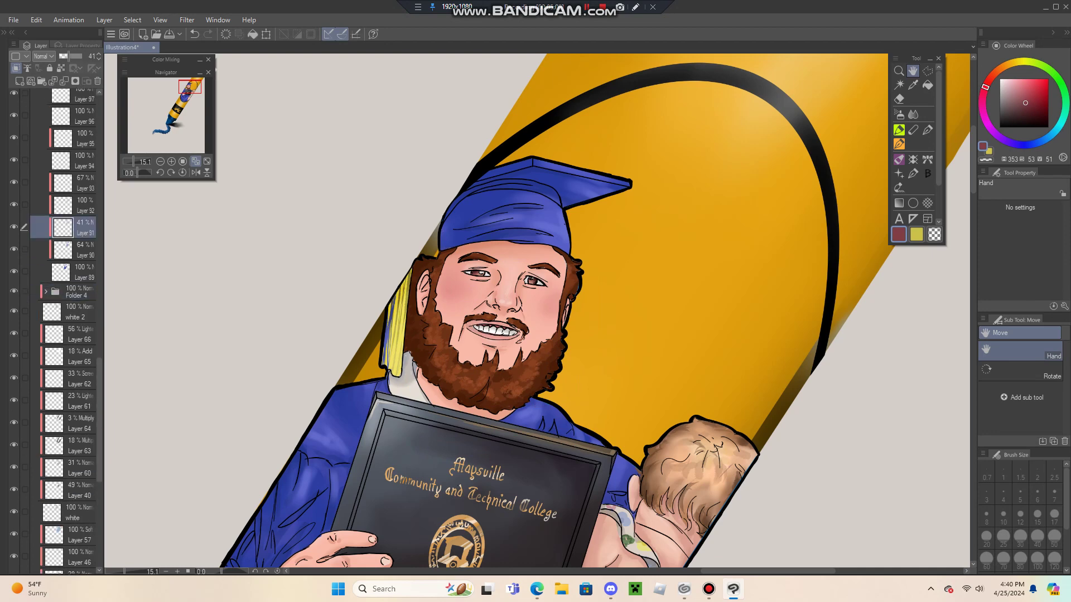
{"action": "left_click_drag", "start_coordinate": [536, 457], "coordinate": [411, 158]}
{"action": "left_click_drag", "start_coordinate": [525, 435], "coordinate": [535, 165]}
{"action": "scroll", "coordinate": [447, 234], "scroll_direction": "down", "scroll_amount": 1}
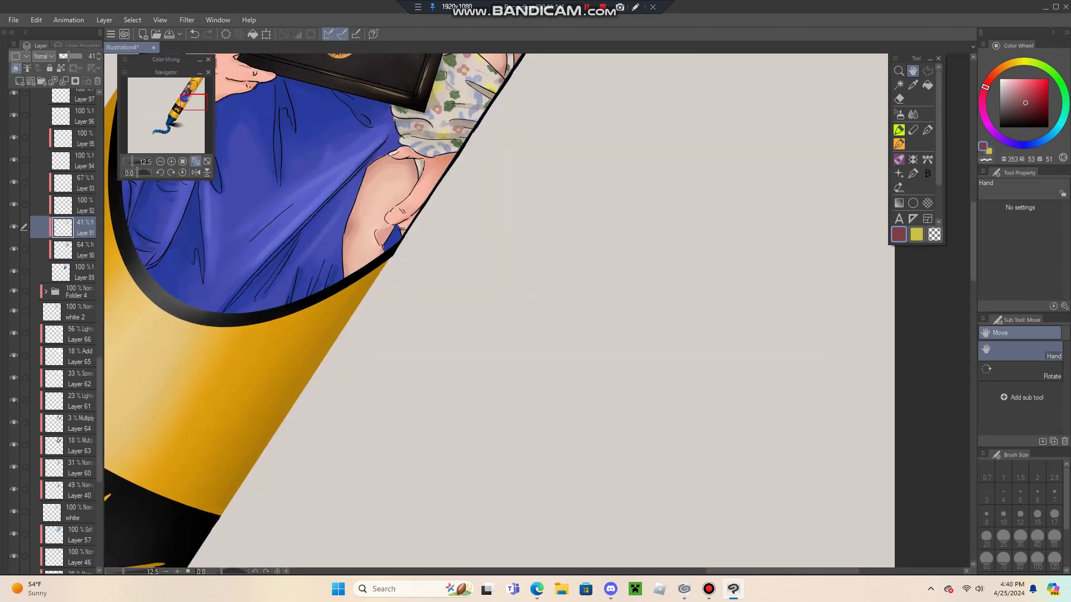
{"action": "scroll", "coordinate": [499, 311], "scroll_direction": "up", "scroll_amount": 8}
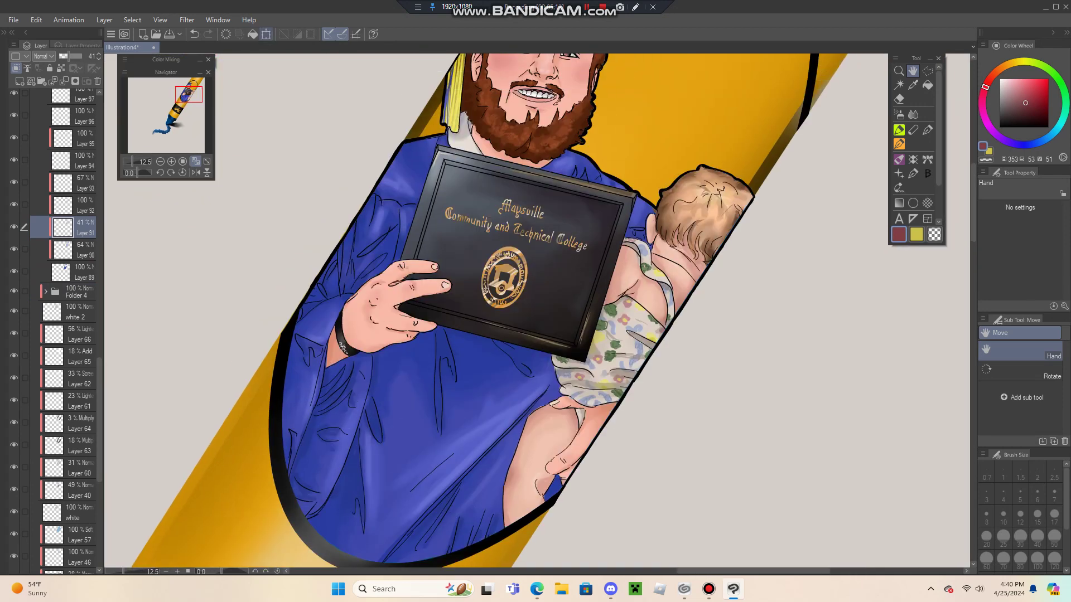
{"action": "key", "text": "ctrl+t"}
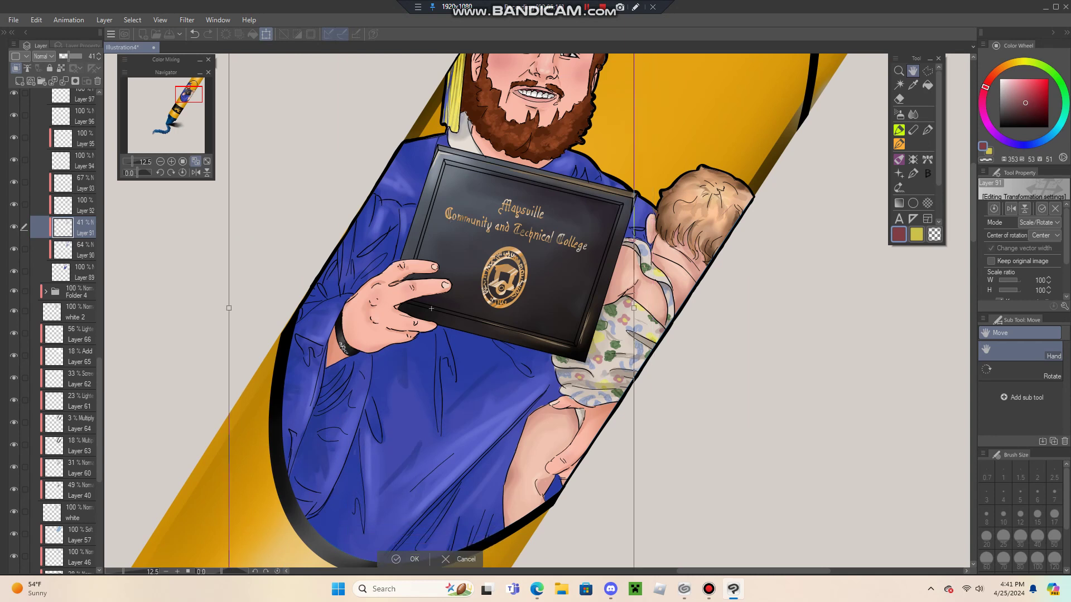
{"action": "left_click", "coordinate": [412, 560]}
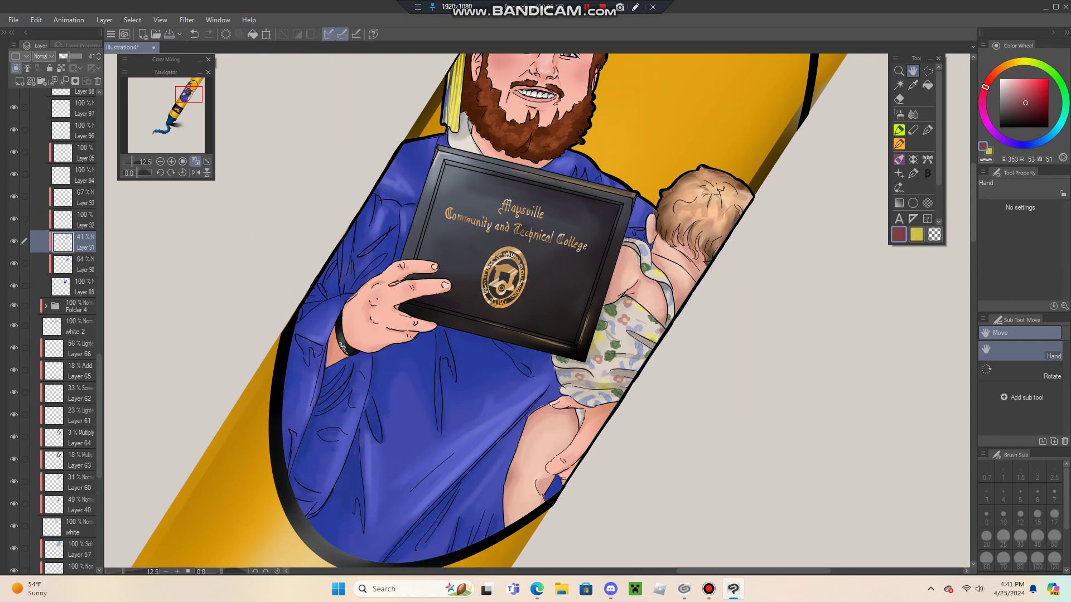
Try filling Layer 93 over the graduate's gown and cap with the dark red drawing color, and undo the fill.
{"action": "scroll", "coordinate": [54, 331], "scroll_direction": "up", "scroll_amount": 1}
{"action": "left_click", "coordinate": [73, 212]}
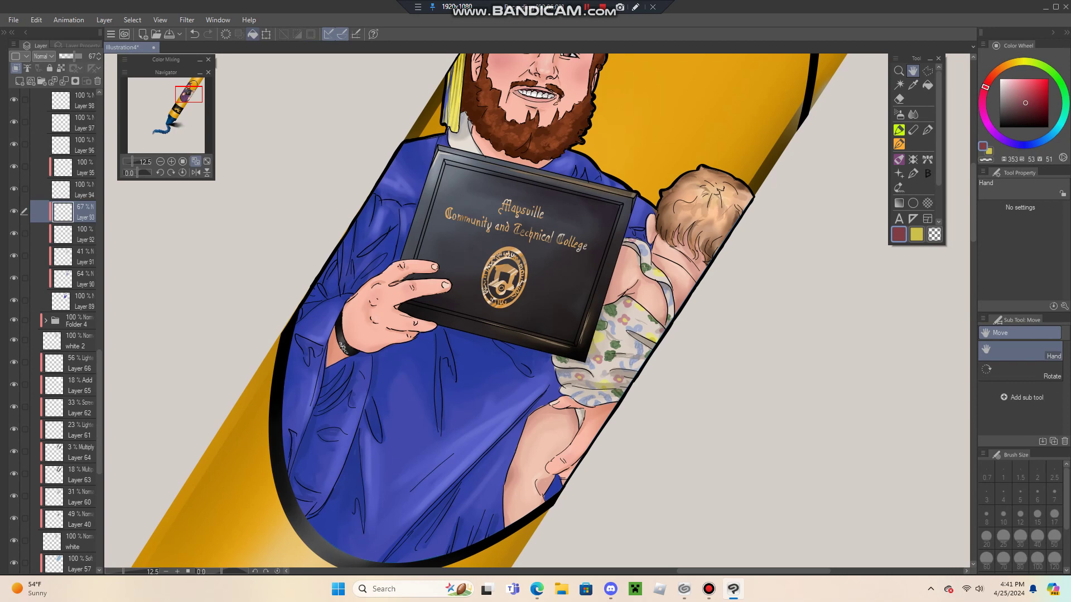
{"action": "left_click", "coordinate": [253, 34]}
{"action": "left_click", "coordinate": [266, 34]}
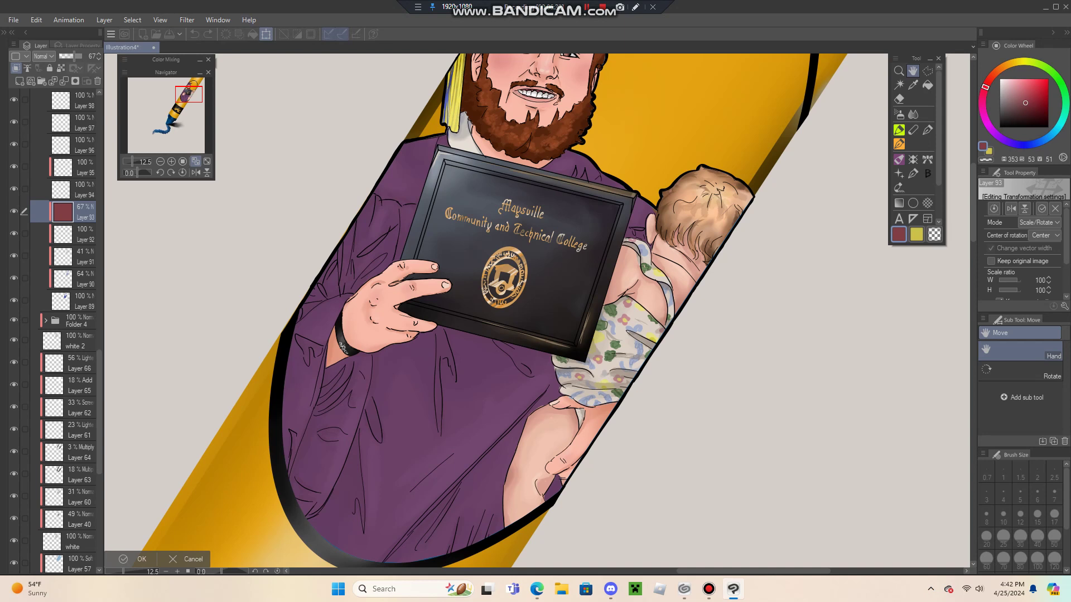
{"action": "scroll", "coordinate": [494, 316], "scroll_direction": "down", "scroll_amount": 3}
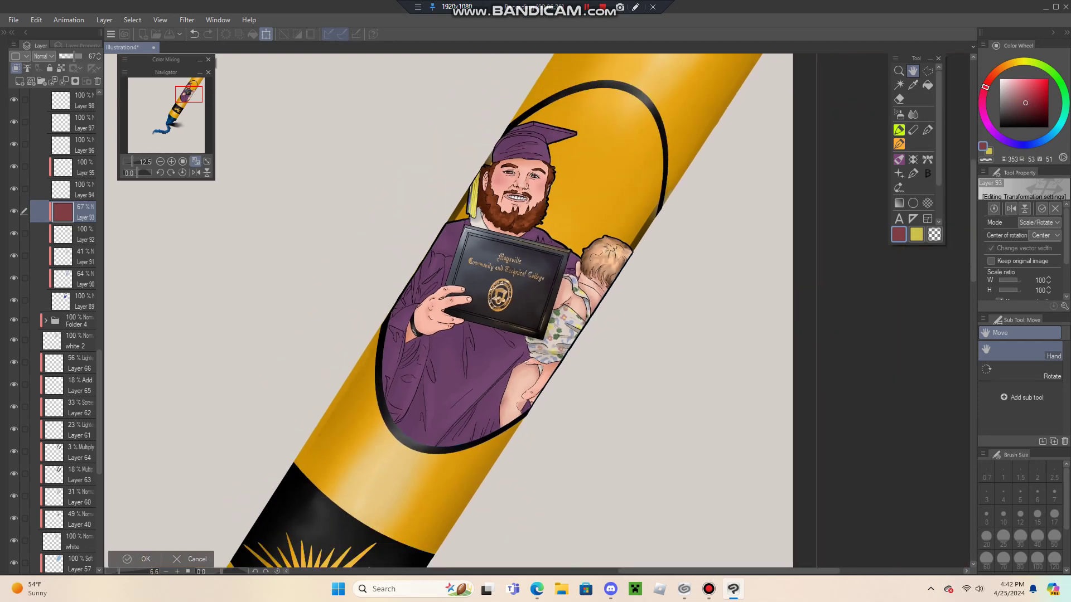
{"action": "key", "text": "ctrl+minus"}
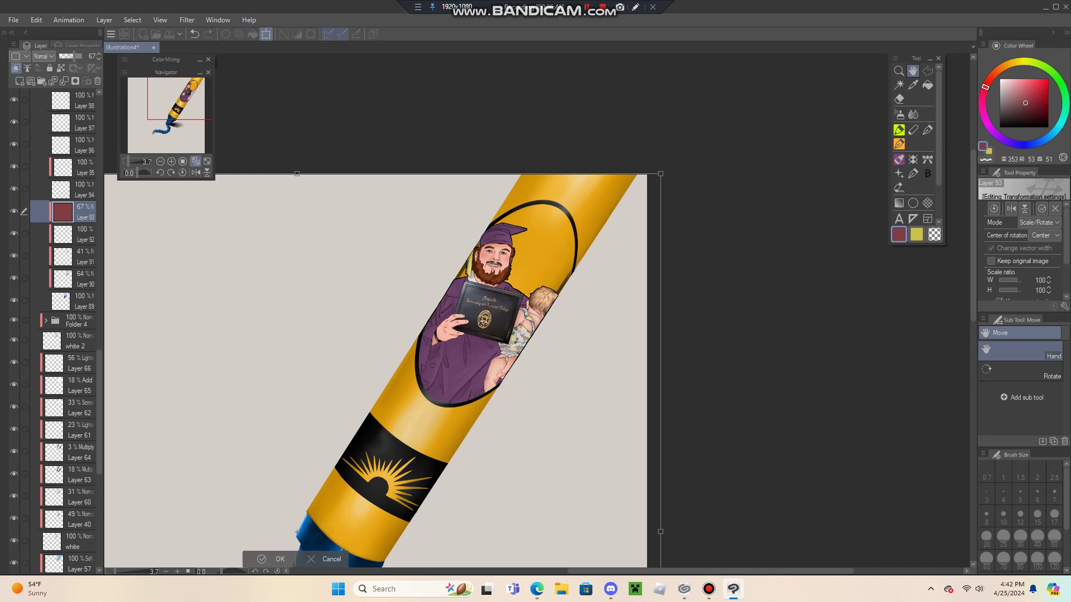
{"action": "key", "text": "Return"}
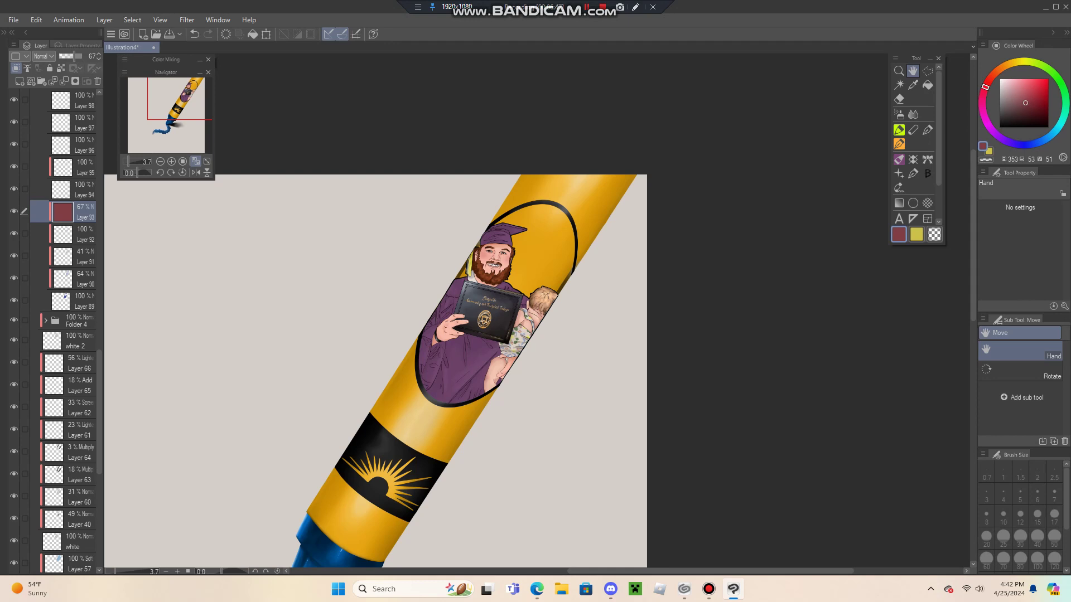
{"action": "scroll", "coordinate": [461, 319], "scroll_direction": "up", "scroll_amount": 3}
{"action": "scroll", "coordinate": [491, 278], "scroll_direction": "up", "scroll_amount": 2}
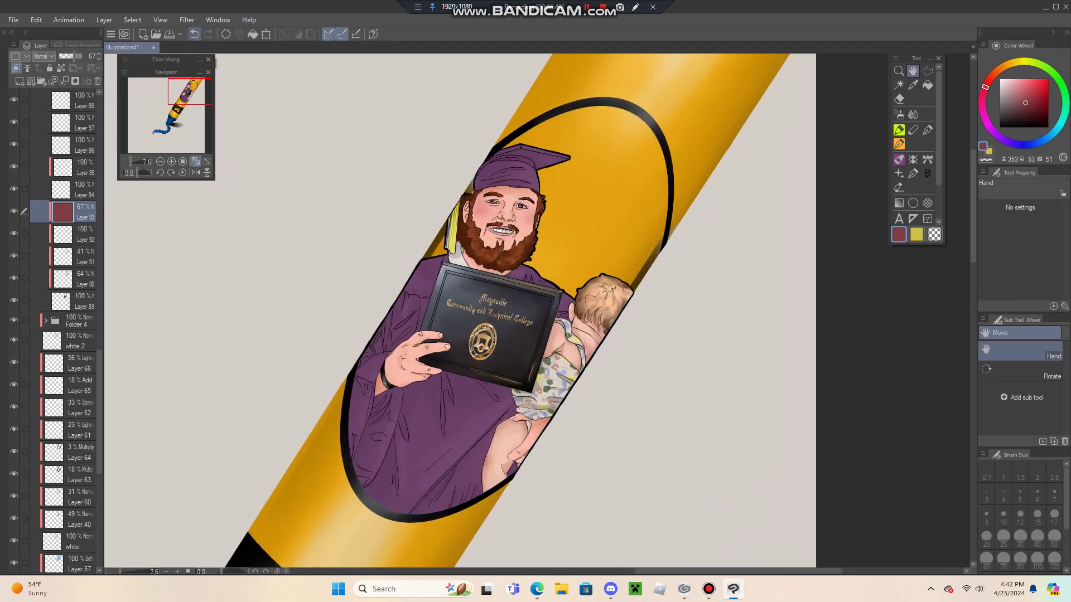
{"action": "key", "text": "ctrl+z"}
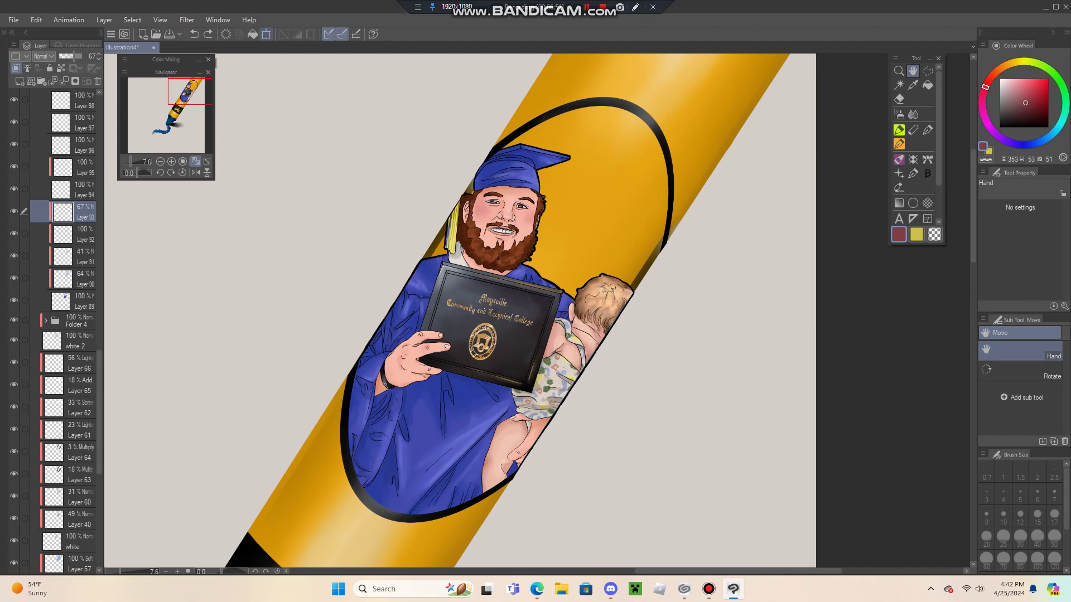
Examine the extents of Layer 93 and Layer 98 over the graduate with Scale/Rotate.
{"action": "key", "text": "ctrl+t"}
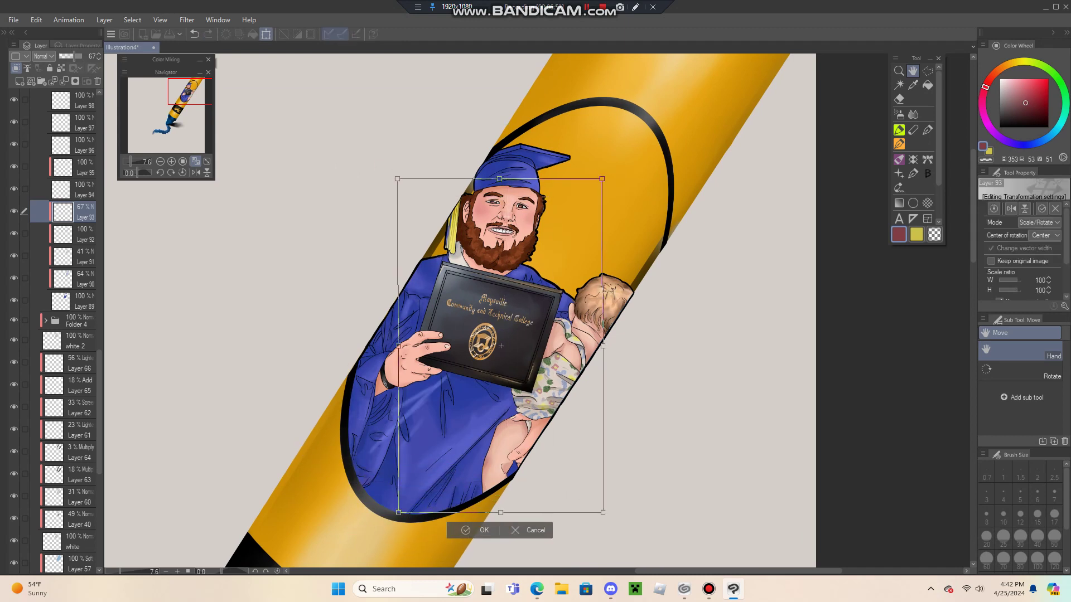
{"action": "key", "text": "Return"}
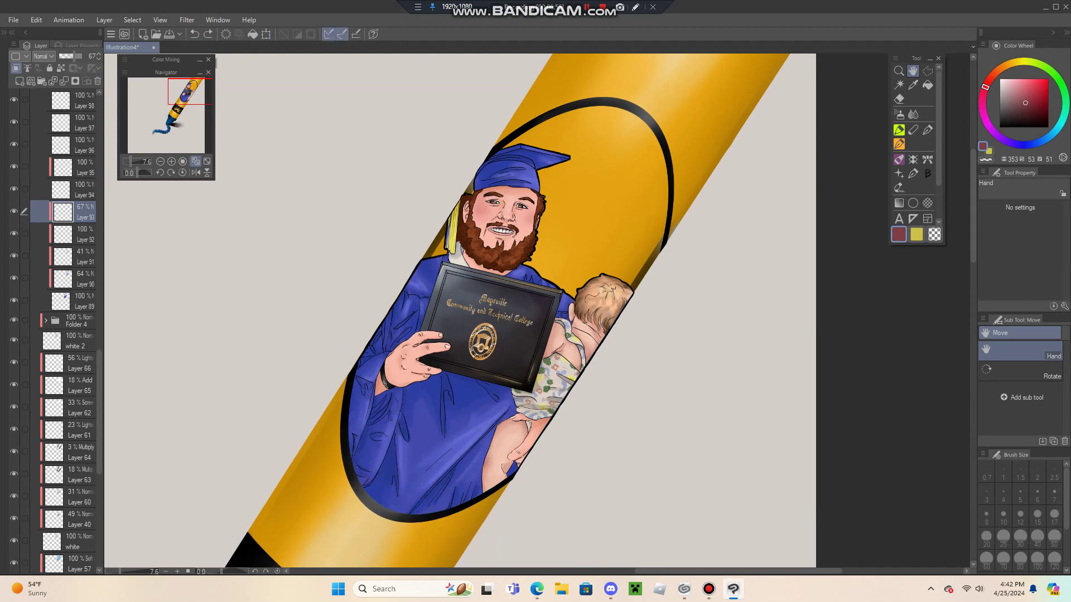
{"action": "scroll", "coordinate": [62, 329], "scroll_direction": "up", "scroll_amount": 3}
{"action": "left_click", "coordinate": [67, 201]}
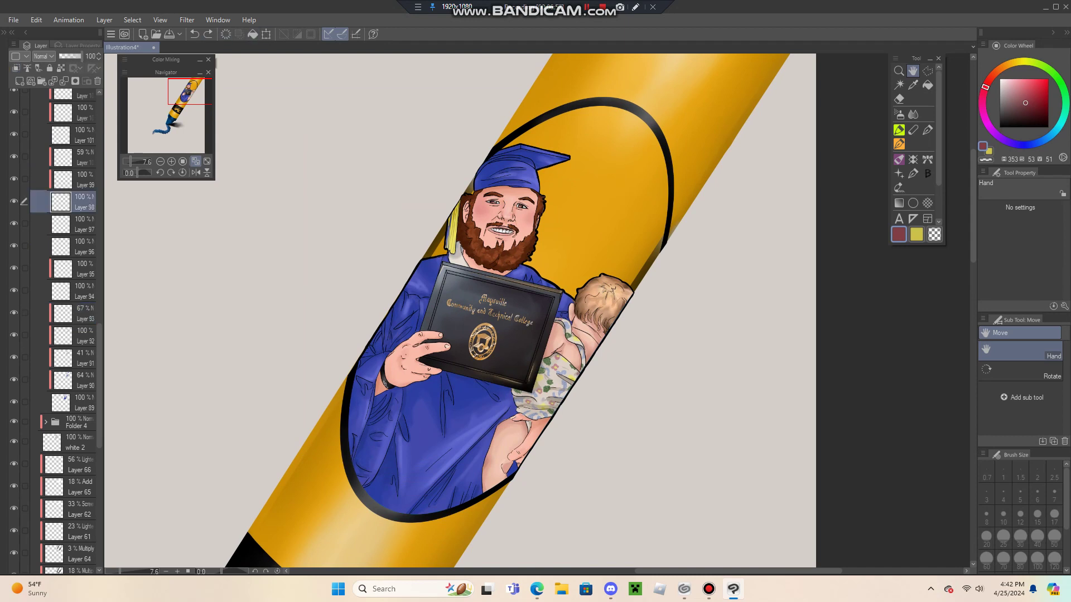
{"action": "key", "text": "ctrl+t"}
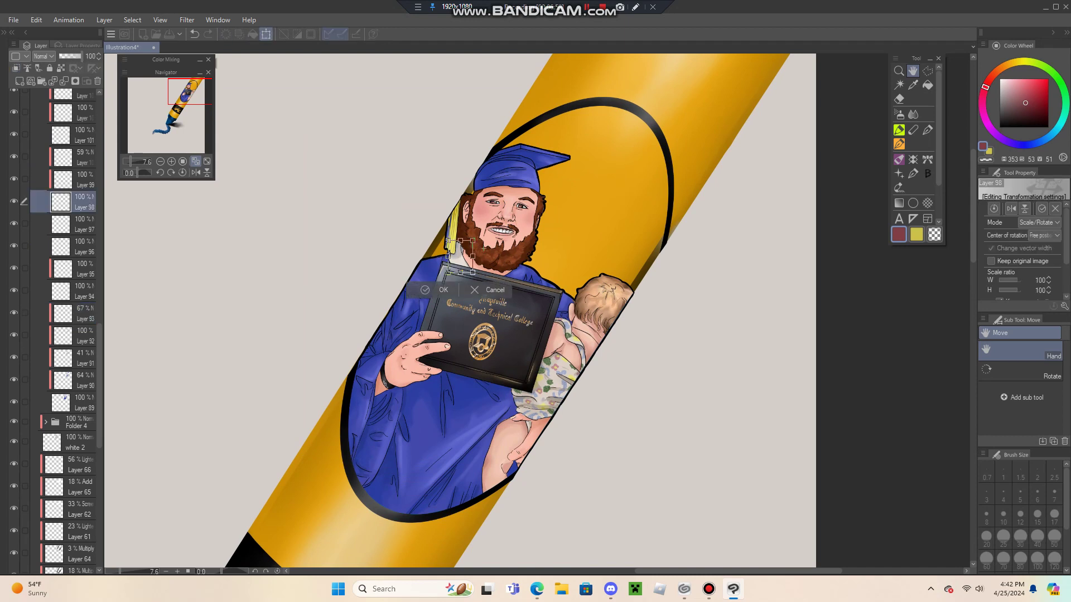
{"action": "key", "text": "Return"}
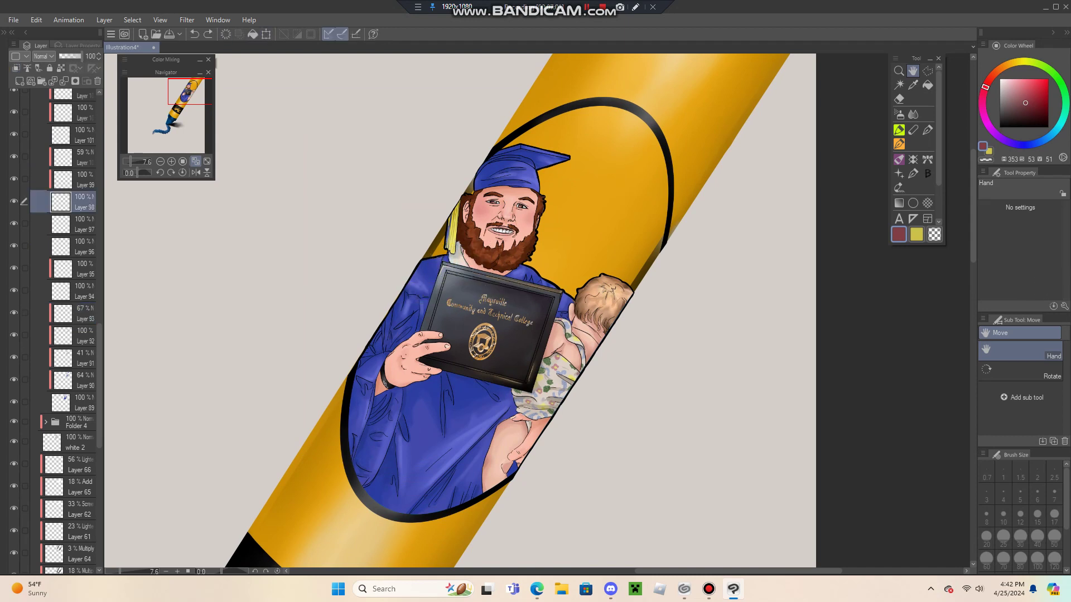
Shift the layer two below Layer 105 slightly with Scale/Rotate to examine it around the tassel, and collapse Folder 5.
{"action": "scroll", "coordinate": [63, 329], "scroll_direction": "up", "scroll_amount": 3}
{"action": "left_click", "coordinate": [67, 176]}
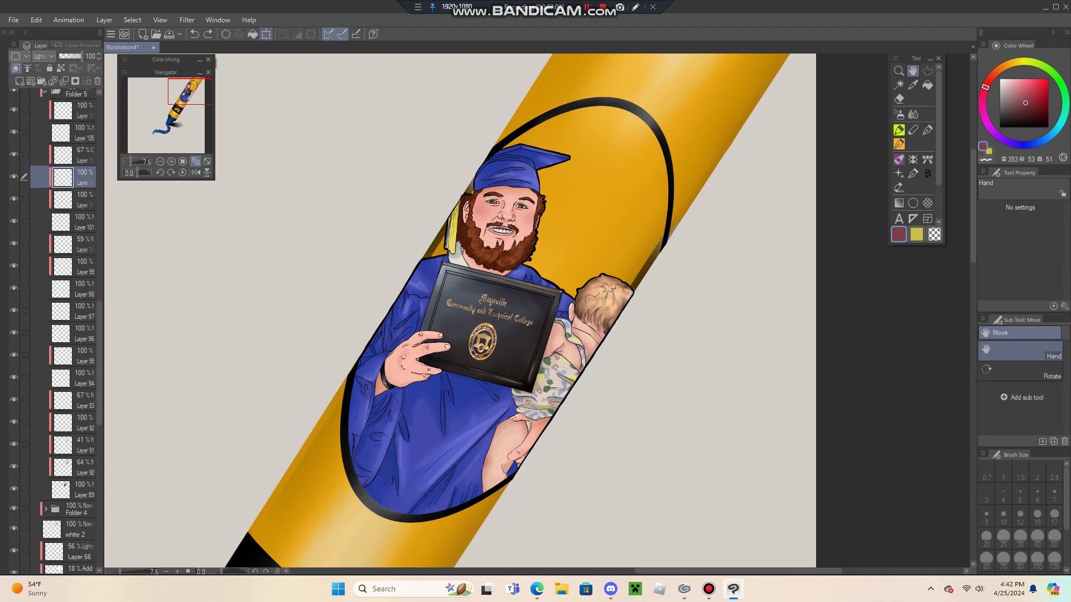
{"action": "key", "text": "ctrl+t"}
{"action": "left_click_drag", "start_coordinate": [451, 227], "coordinate": [469, 227]}
{"action": "key", "text": "Return"}
{"action": "scroll", "coordinate": [55, 329], "scroll_direction": "up", "scroll_amount": 4}
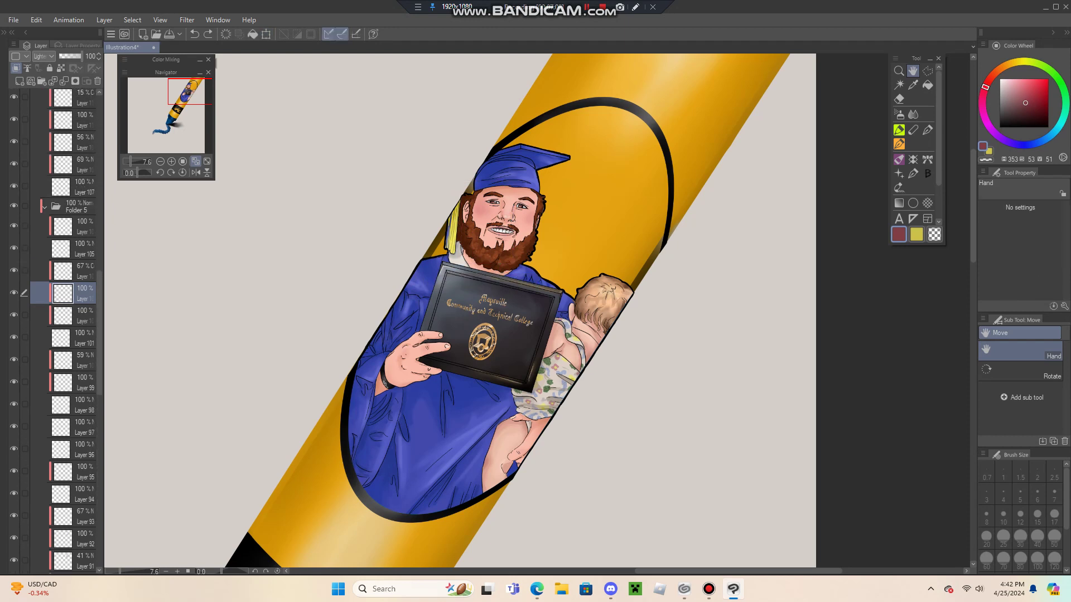
{"action": "left_click", "coordinate": [45, 207]}
Shift Layer 109 in Folder 6 slightly with Scale/Rotate to examine its extents over the baby and diploma.
{"action": "scroll", "coordinate": [56, 223], "scroll_direction": "up", "scroll_amount": 2}
{"action": "left_click", "coordinate": [78, 185]}
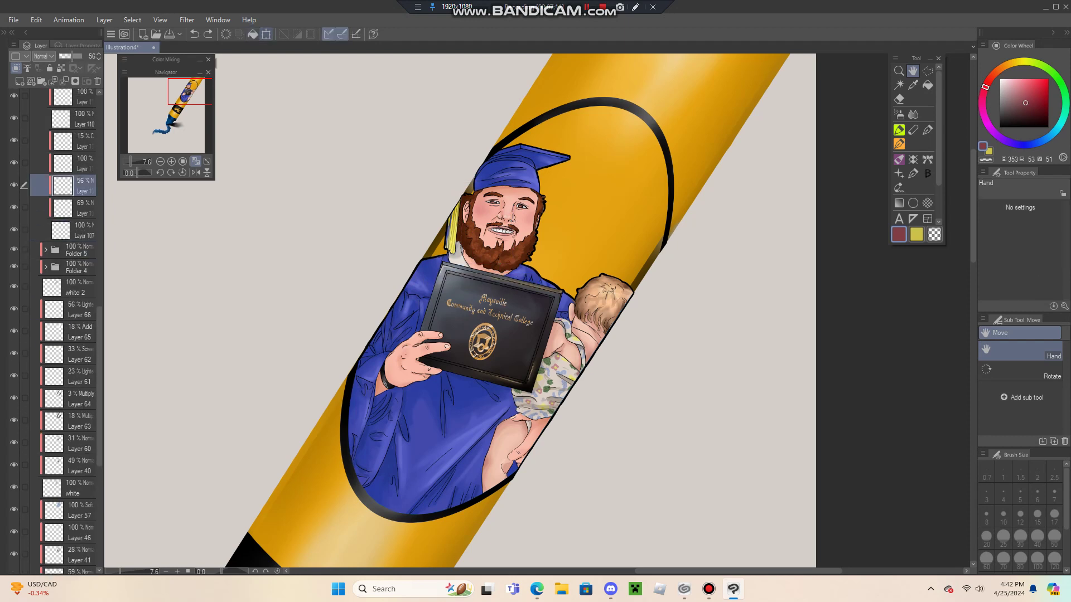
{"action": "key", "text": "ctrl+t"}
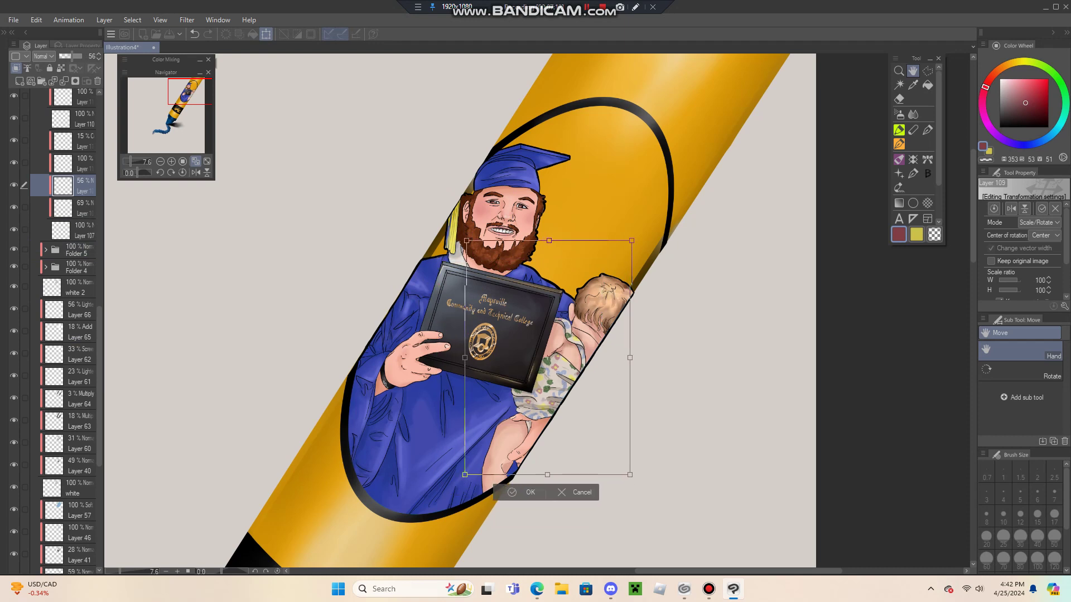
{"action": "left_click_drag", "start_coordinate": [547, 358], "coordinate": [566, 359]}
{"action": "key", "text": "Return"}
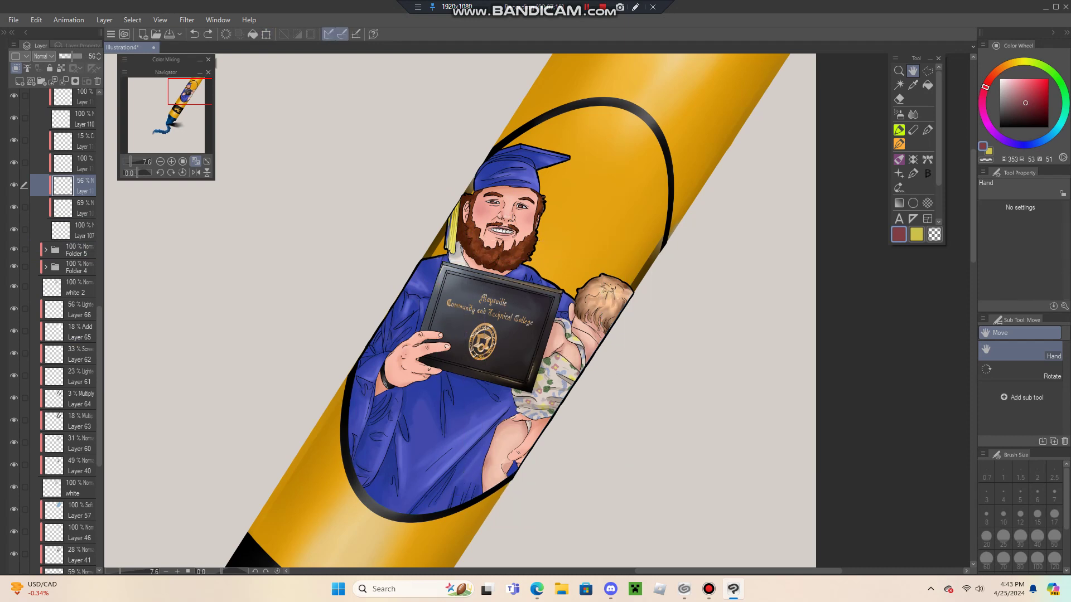
Shift Layer 112 in Folder 6 slightly with Scale/Rotate to examine its extents over the baby's body and legs.
{"action": "scroll", "coordinate": [63, 329], "scroll_direction": "up", "scroll_amount": 2}
{"action": "left_click", "coordinate": [73, 184]}
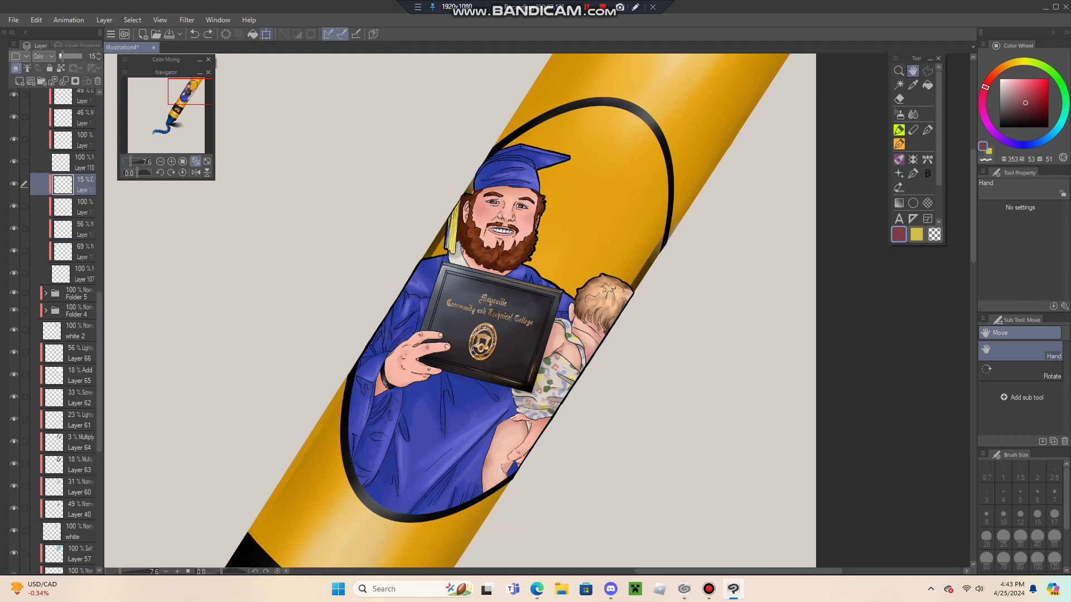
{"action": "key", "text": "ctrl+t"}
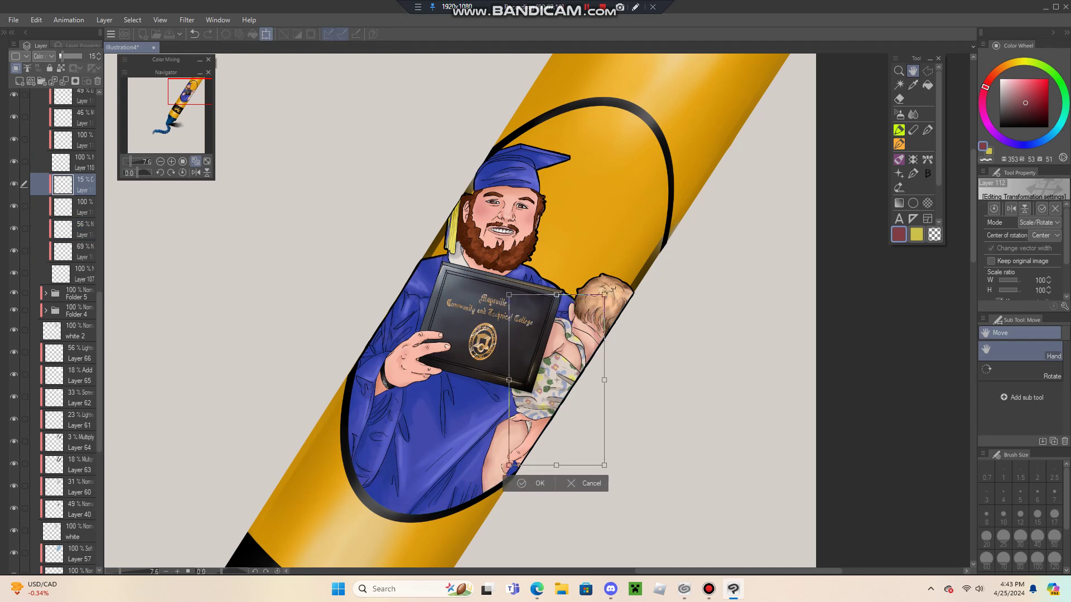
{"action": "left_click_drag", "start_coordinate": [556, 380], "coordinate": [565, 404]}
{"action": "key", "text": "Return"}
{"action": "scroll", "coordinate": [63, 329], "scroll_direction": "up", "scroll_amount": 1}
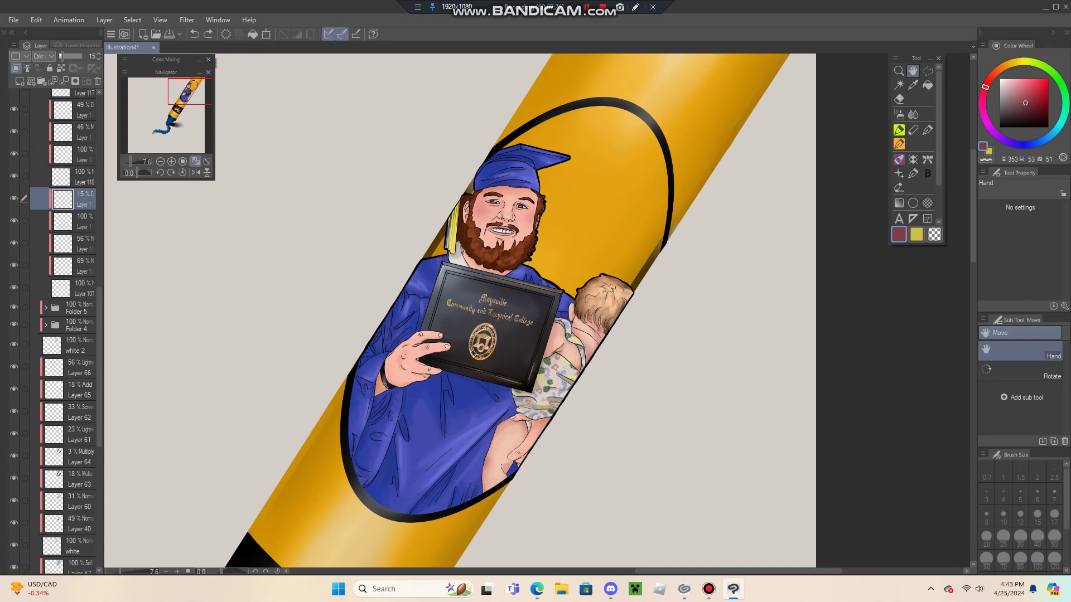
Shift Layer 114 slightly downward with Scale/Rotate to examine its shading over the baby's back and dress.
{"action": "scroll", "coordinate": [63, 329], "scroll_direction": "up", "scroll_amount": 2}
{"action": "left_click", "coordinate": [72, 189]}
{"action": "left_click", "coordinate": [266, 34]}
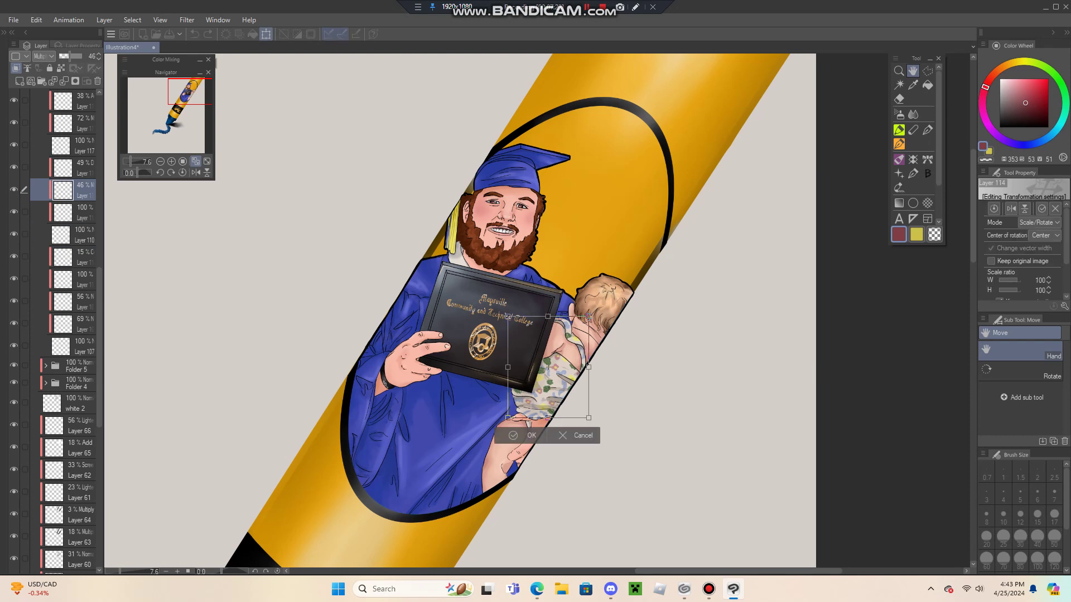
{"action": "left_click_drag", "start_coordinate": [547, 366], "coordinate": [547, 383]}
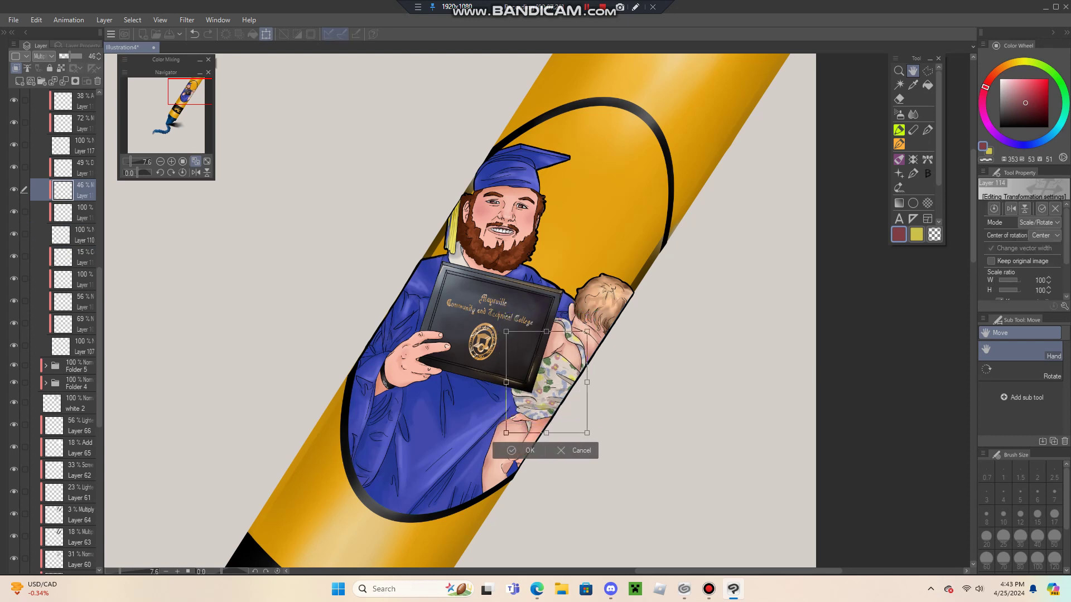
{"action": "key", "text": "Return"}
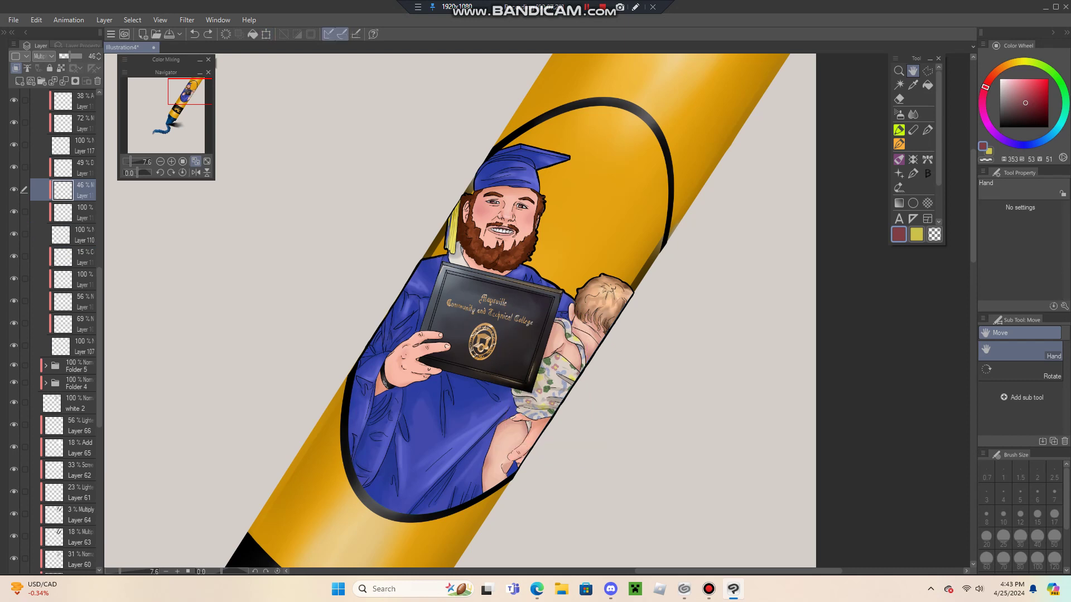
Examine the extents of Layers 118 and 121 around the baby's head with Scale/Rotate, and collapse Folder 6.
{"action": "left_click", "coordinate": [72, 123]}
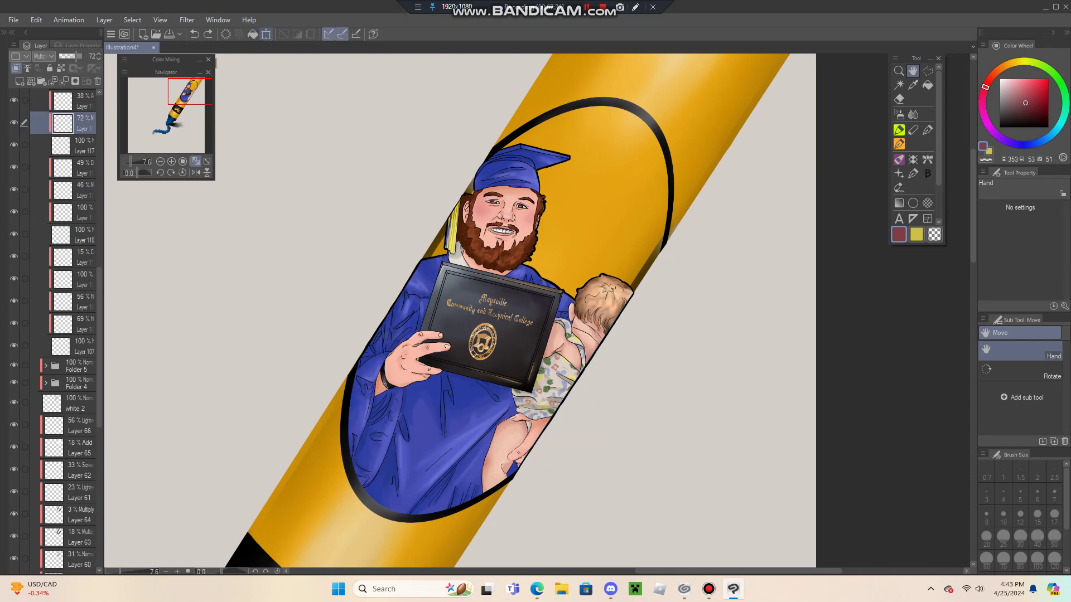
{"action": "key", "text": "ctrl+t"}
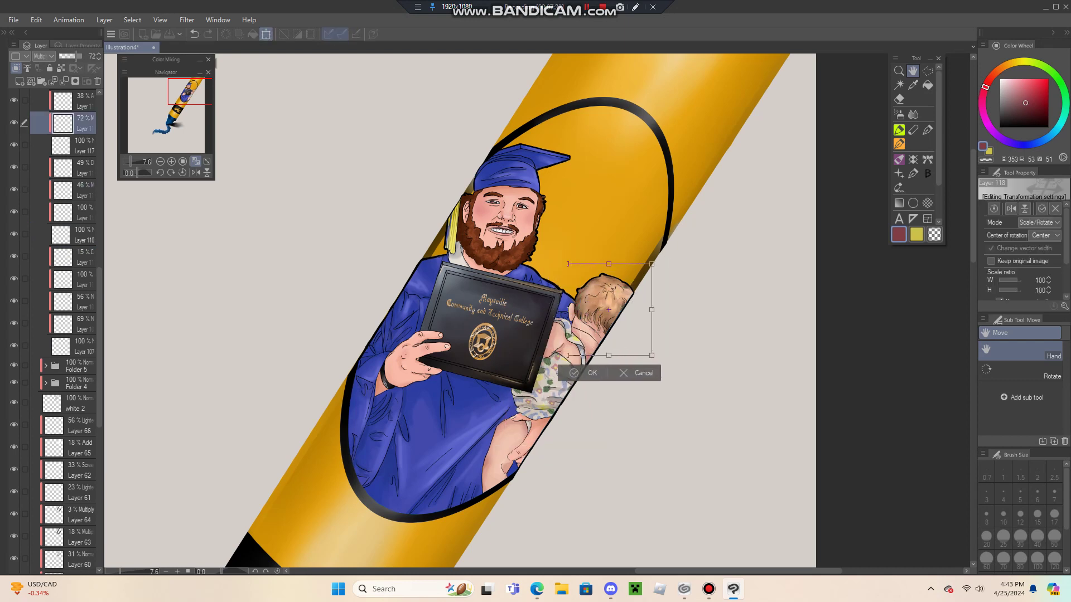
{"action": "key", "text": "Return"}
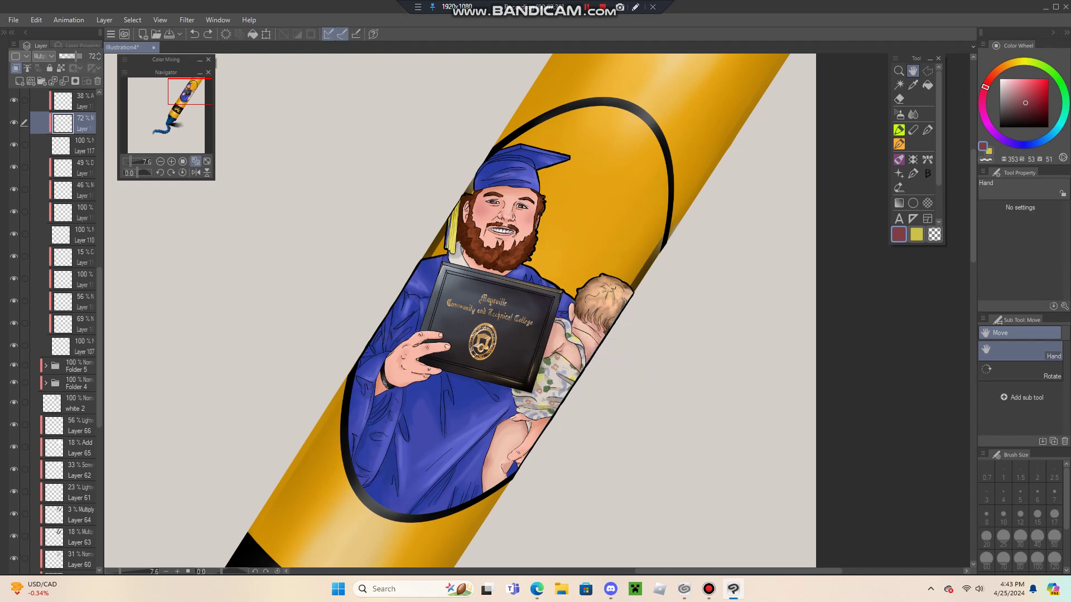
{"action": "scroll", "coordinate": [64, 331], "scroll_direction": "up", "scroll_amount": 3}
{"action": "left_click", "coordinate": [73, 158]}
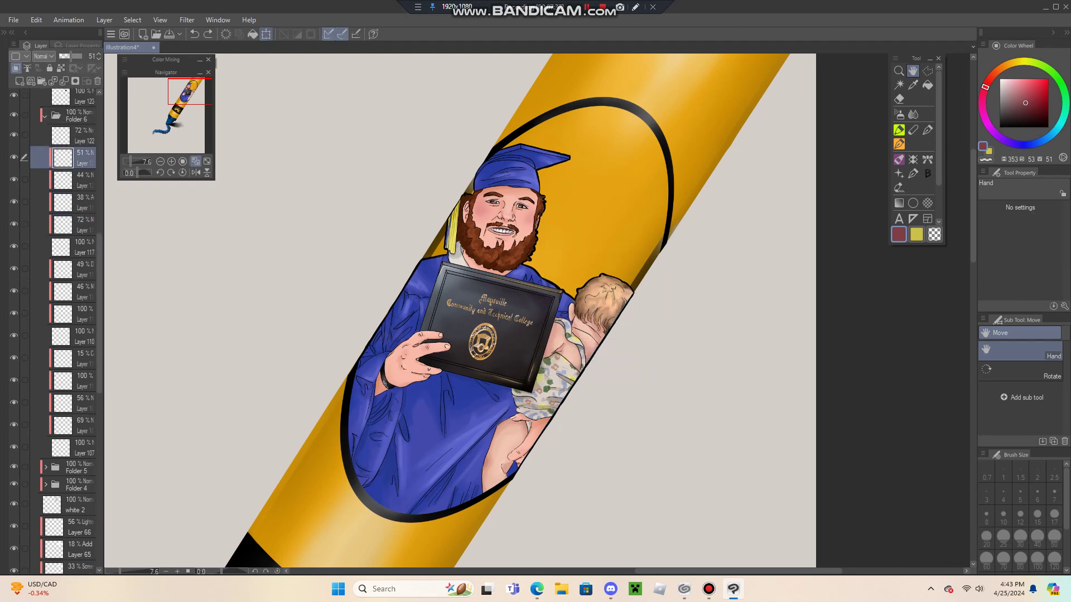
{"action": "key", "text": "ctrl+t"}
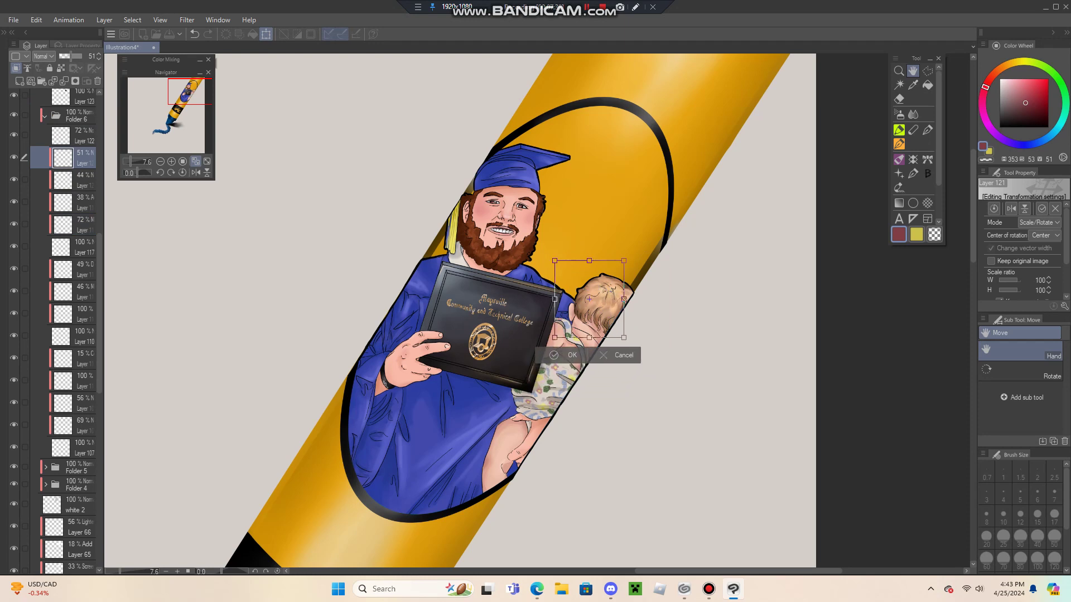
{"action": "key", "text": "Return"}
{"action": "left_click", "coordinate": [45, 116]}
Examine the extents of Layer 125 in Folder 8 over the diploma with Scale/Rotate.
{"action": "scroll", "coordinate": [63, 329], "scroll_direction": "up", "scroll_amount": 4}
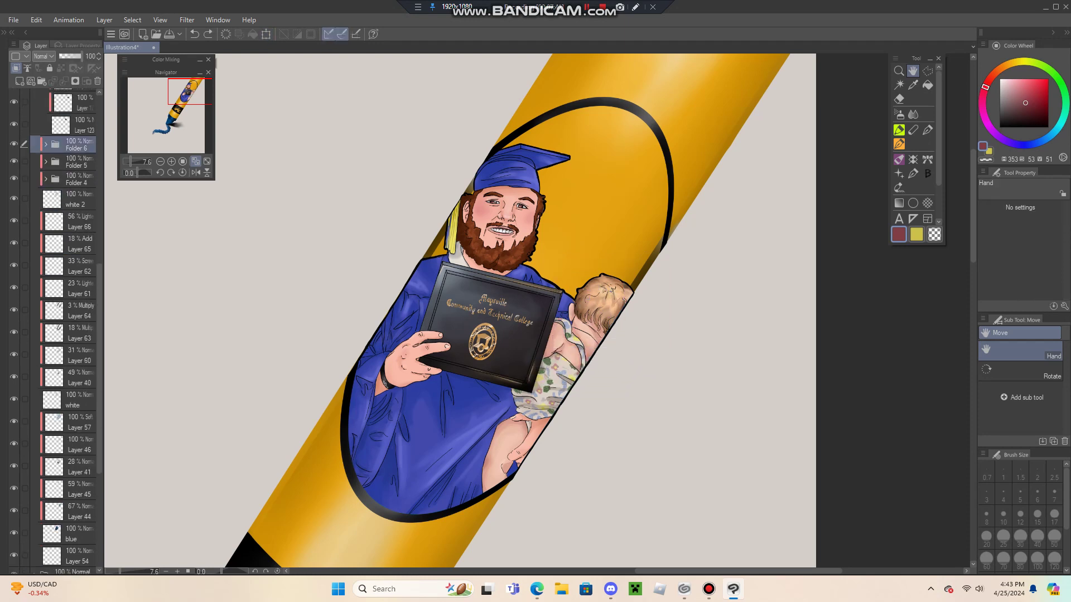
{"action": "scroll", "coordinate": [63, 329], "scroll_direction": "up", "scroll_amount": 3}
{"action": "left_click", "coordinate": [77, 152]}
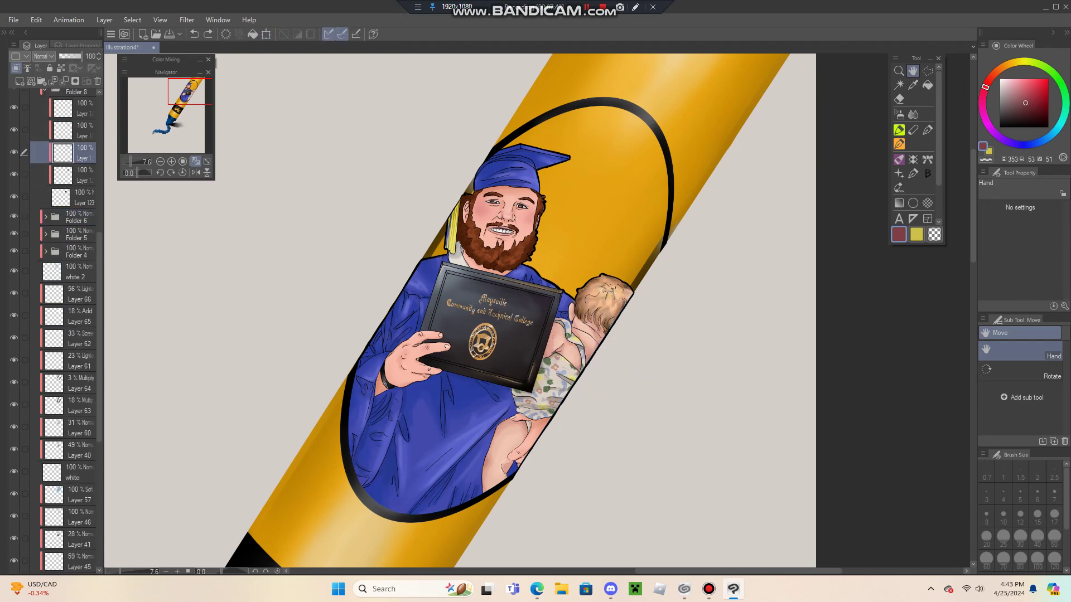
{"action": "key", "text": "ctrl+t"}
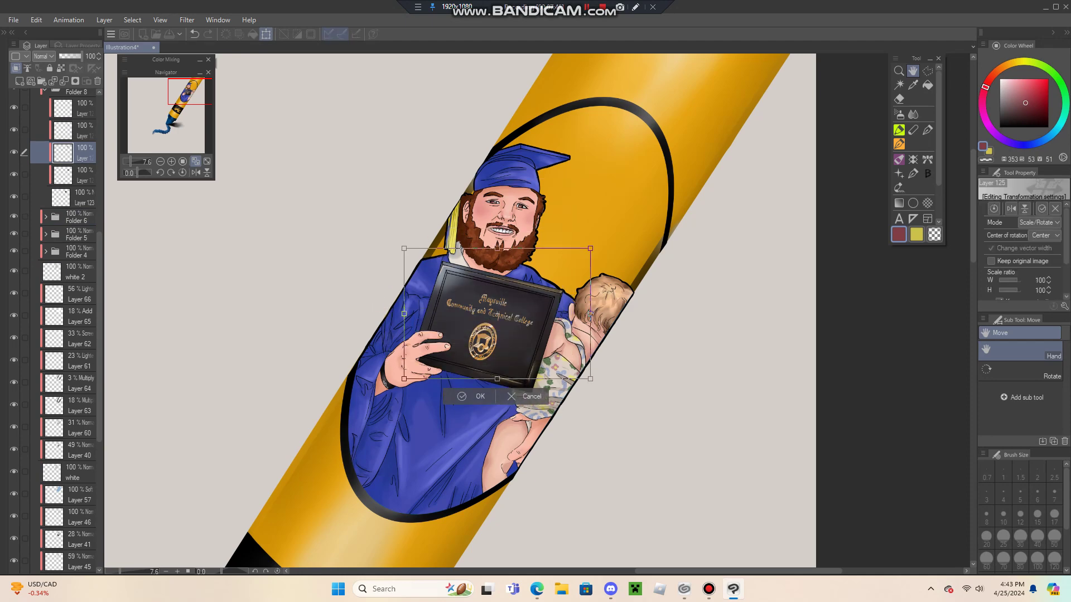
{"action": "key", "text": "Escape"}
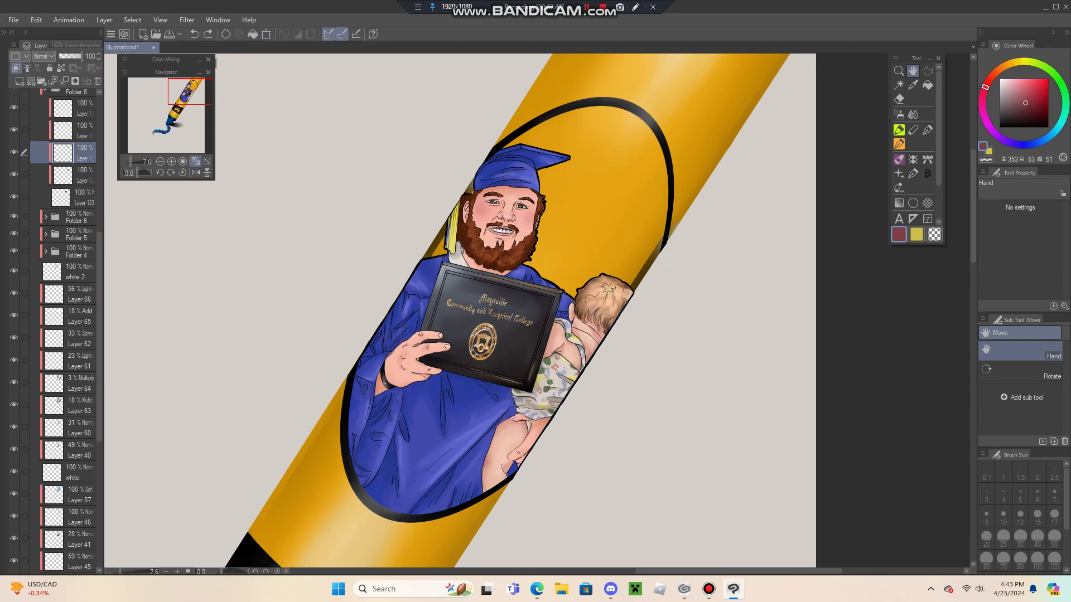
Examine the diploma, the graduate's face and the baby's head up close, and collapse Folder 8.
{"action": "scroll", "coordinate": [566, 329], "scroll_direction": "up", "scroll_amount": 3}
{"action": "scroll", "coordinate": [469, 337], "scroll_direction": "up", "scroll_amount": 3}
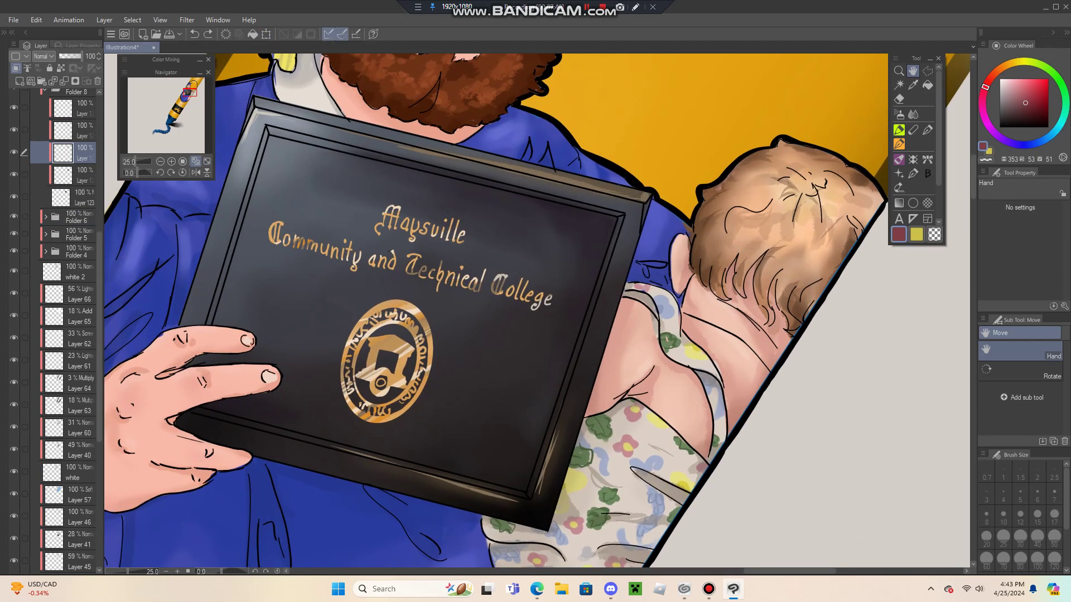
{"action": "mouse_move", "coordinate": [190, 92]}
{"action": "left_mouse_down"}
{"action": "mouse_move", "coordinate": [185, 102]}
{"action": "mouse_move", "coordinate": [189, 87]}
{"action": "left_mouse_up"}
{"action": "scroll", "coordinate": [66, 332], "scroll_direction": "up", "scroll_amount": 3}
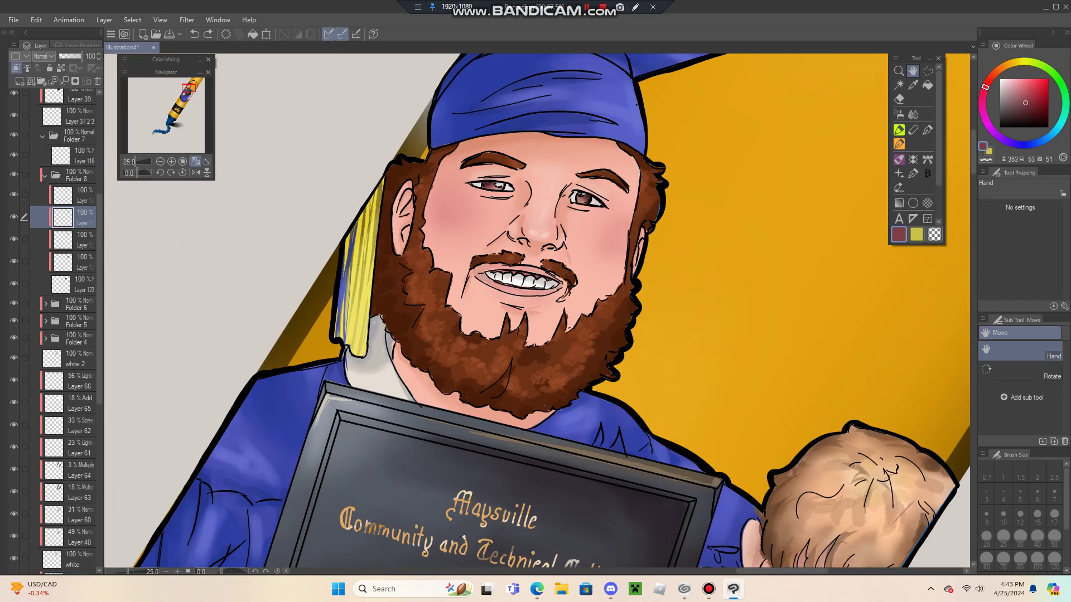
{"action": "scroll", "coordinate": [290, 232], "scroll_direction": "down", "scroll_amount": 3}
{"action": "left_click", "coordinate": [44, 175]}
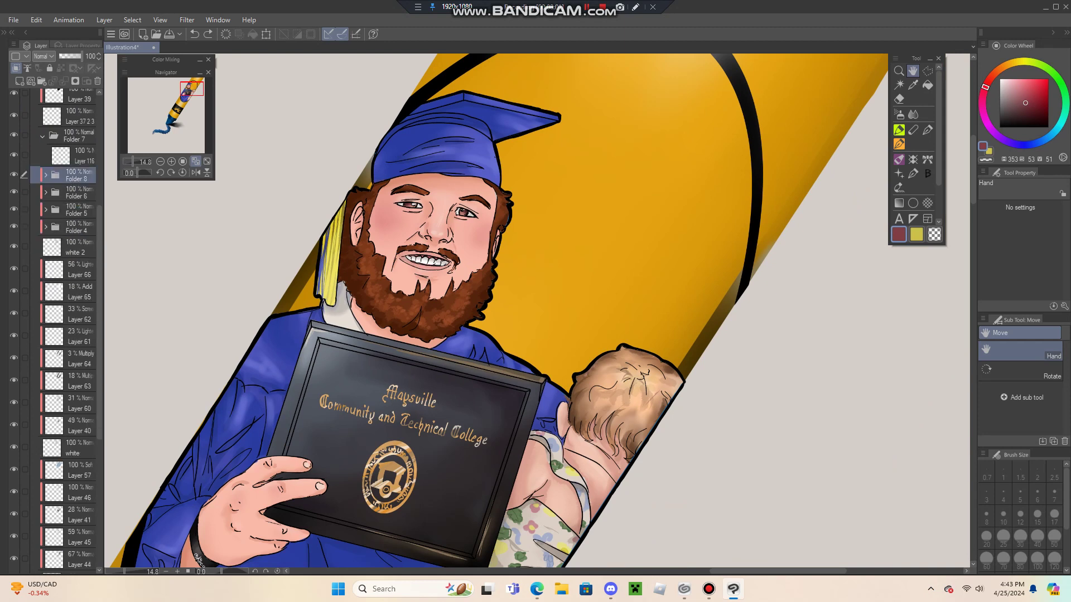
Check the layer inside Folder 7 with Scale/Rotate, and delete Folder 7 together with that layer.
{"action": "left_click", "coordinate": [13, 175]}
{"action": "left_click", "coordinate": [72, 156]}
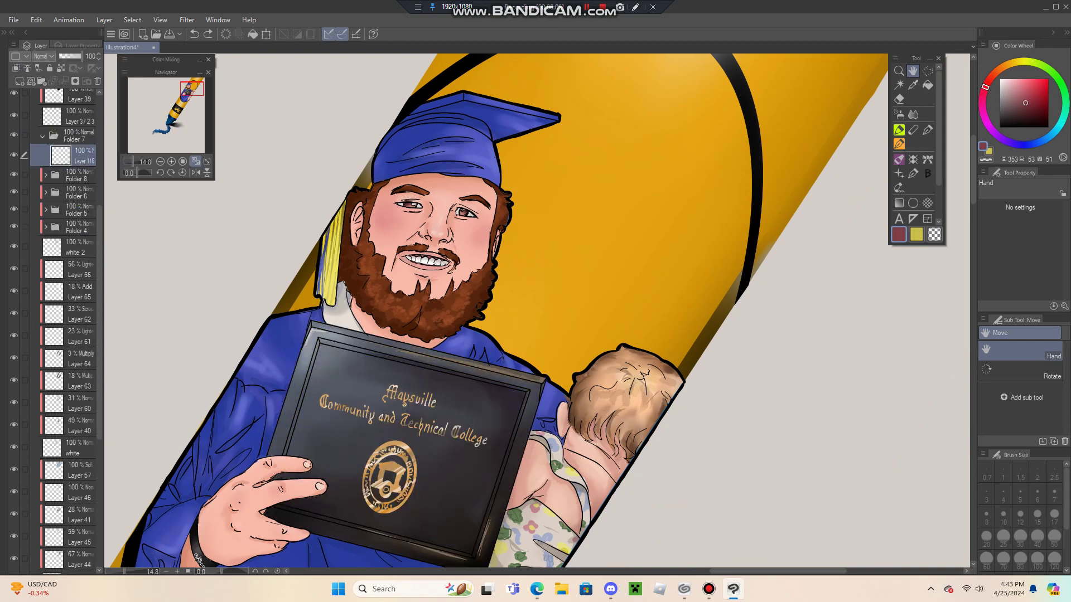
{"action": "key", "text": "ctrl+t"}
{"action": "key", "text": "Return"}
{"action": "left_click", "coordinate": [98, 81]}
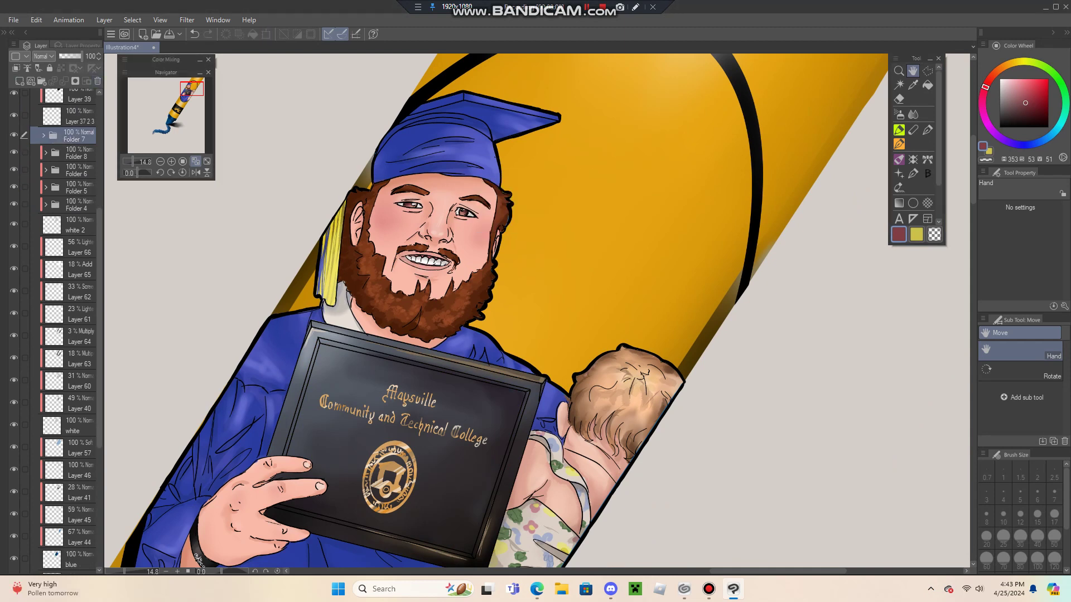
{"action": "left_click", "coordinate": [98, 81]}
Shift Layer 38 temporarily with Scale/Rotate to examine the diploma's gold lettering and seal.
{"action": "scroll", "coordinate": [66, 329], "scroll_direction": "up", "scroll_amount": 3}
{"action": "left_click", "coordinate": [72, 157]}
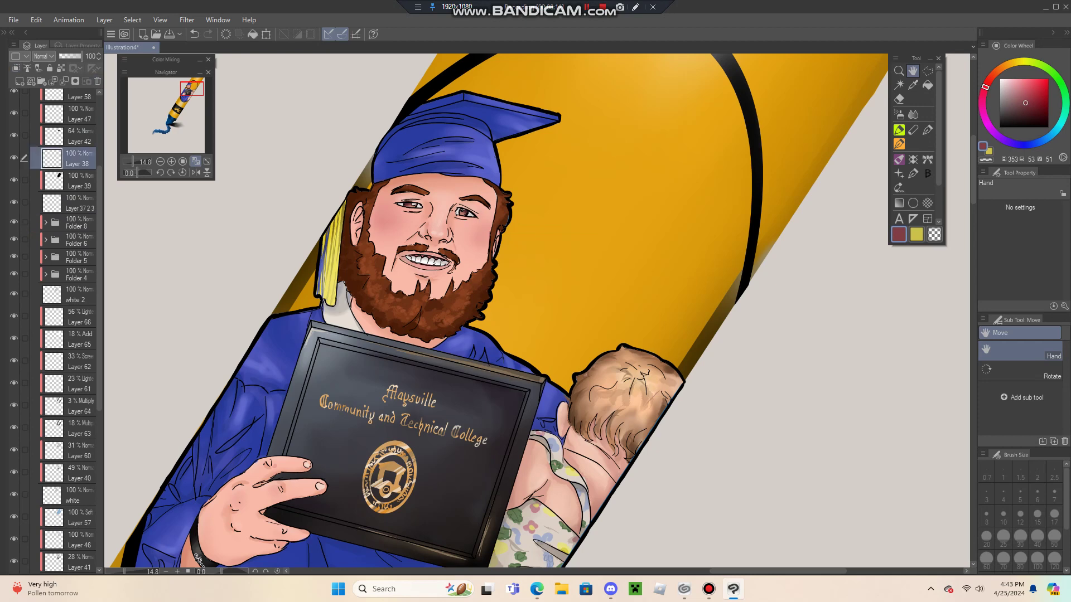
{"action": "scroll", "coordinate": [380, 215], "scroll_direction": "down", "scroll_amount": 4}
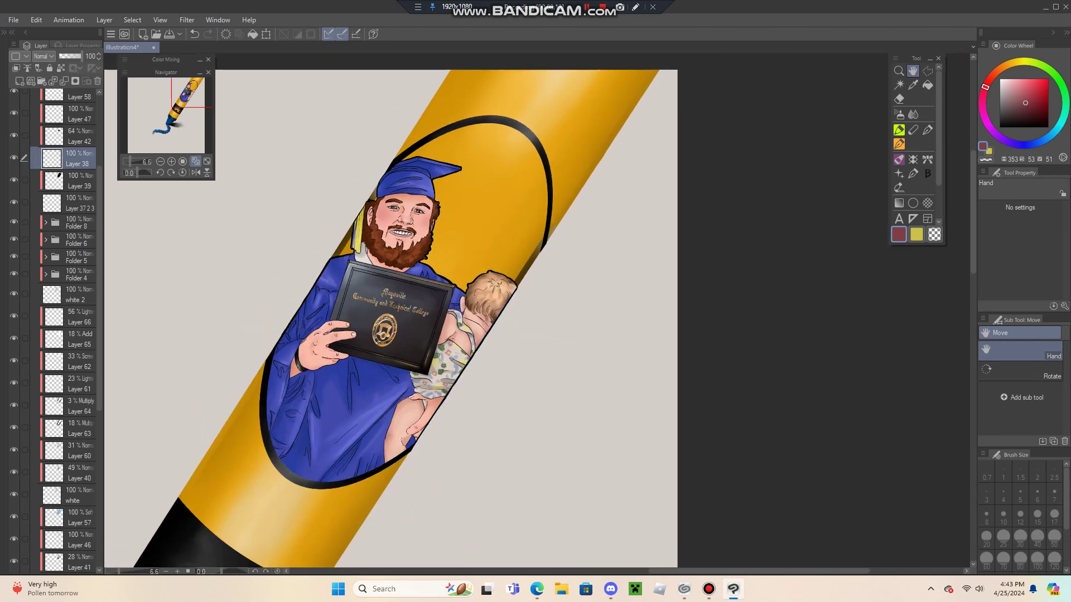
{"action": "left_click", "coordinate": [266, 34]}
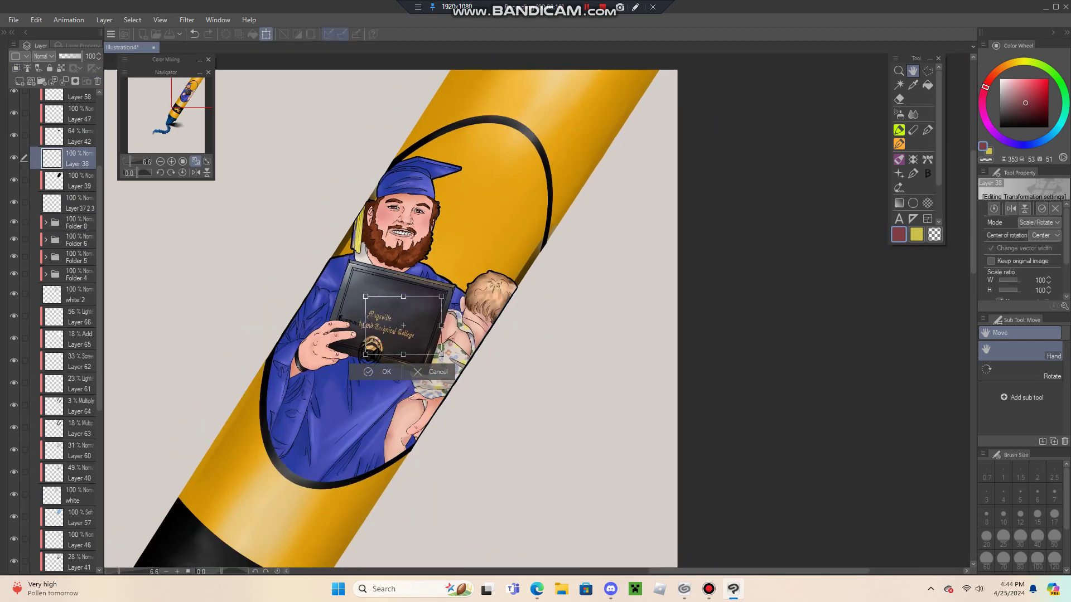
{"action": "left_click_drag", "start_coordinate": [384, 338], "coordinate": [377, 332]}
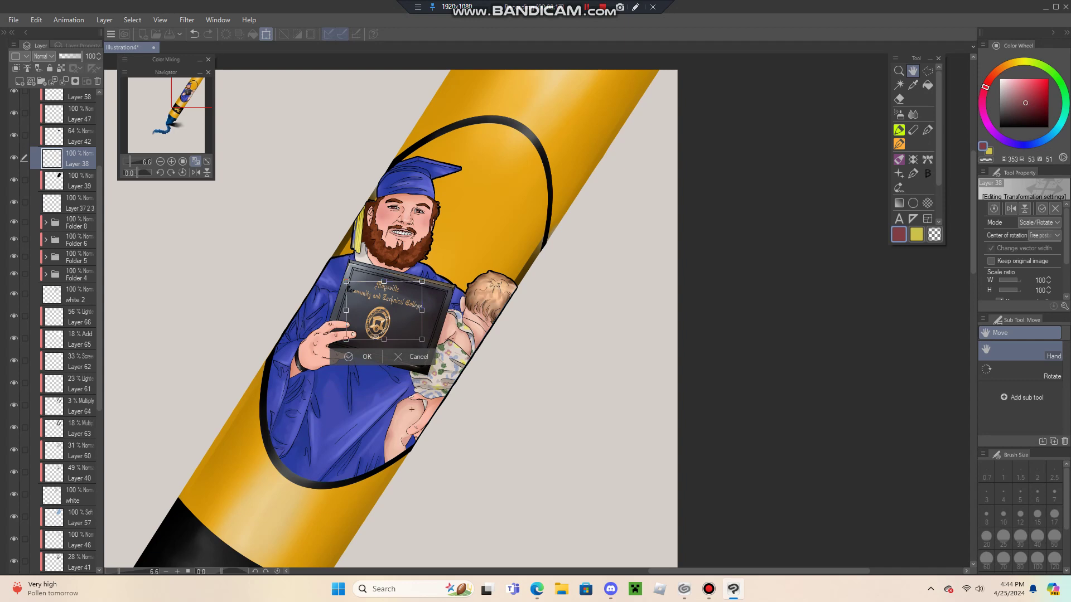
{"action": "key", "text": "Escape"}
Examine the extents of Layers 42 and 58 around the diploma and hand with Scale/Rotate.
{"action": "left_click", "coordinate": [78, 135]}
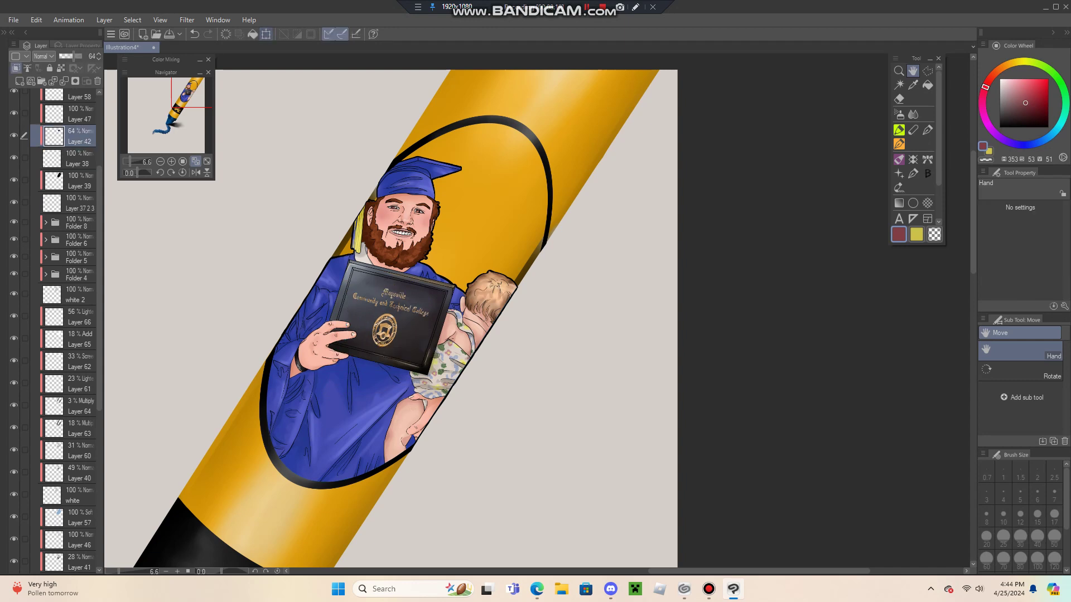
{"action": "left_click", "coordinate": [266, 34]}
{"action": "mouse_move", "coordinate": [367, 316]}
{"action": "left_mouse_down"}
{"action": "mouse_move", "coordinate": [349, 305]}
{"action": "mouse_move", "coordinate": [392, 322]}
{"action": "mouse_move", "coordinate": [356, 328]}
{"action": "left_mouse_up"}
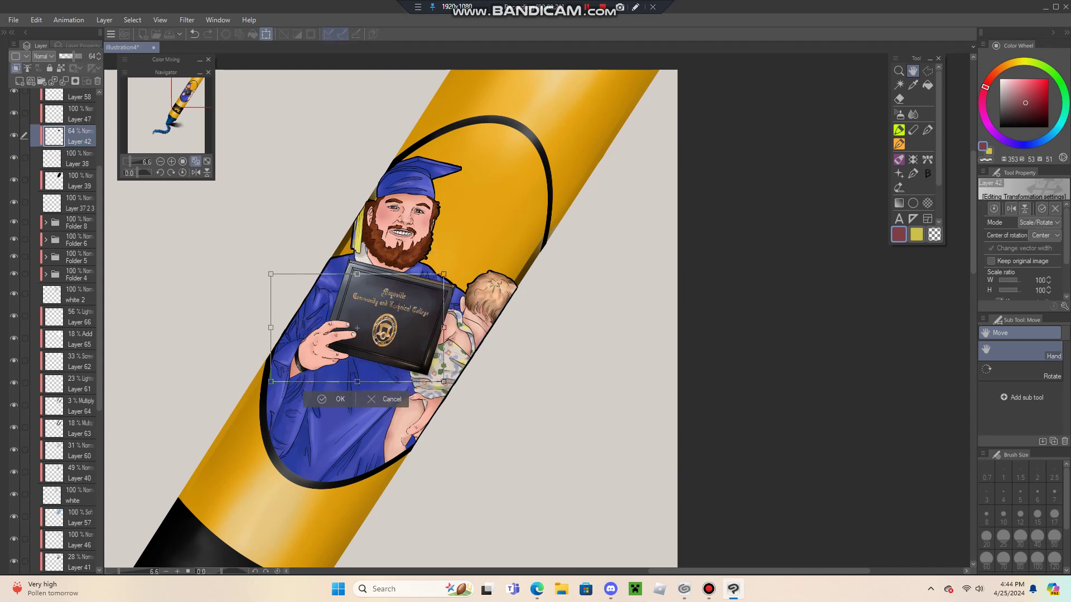
{"action": "key", "text": "Escape"}
{"action": "scroll", "coordinate": [63, 329], "scroll_direction": "up", "scroll_amount": 2}
{"action": "left_click", "coordinate": [78, 163]}
{"action": "left_click", "coordinate": [266, 34]}
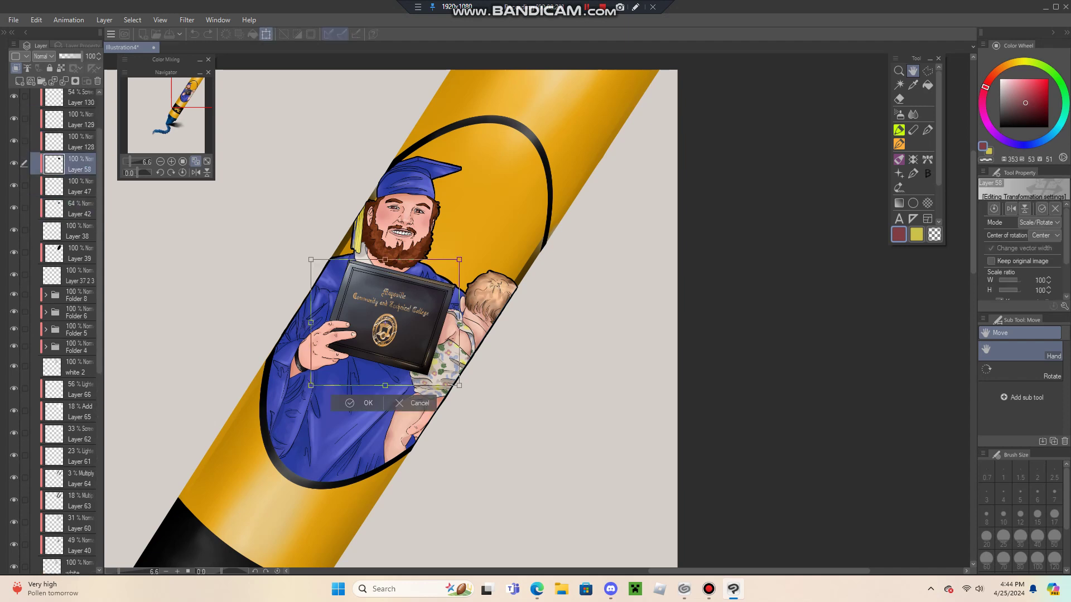
{"action": "left_click_drag", "start_coordinate": [385, 322], "coordinate": [365, 335]}
{"action": "key", "text": "Escape"}
Examine the extents of Layer 129 over the diploma with Scale/Rotate.
{"action": "scroll", "coordinate": [63, 329], "scroll_direction": "up", "scroll_amount": 2}
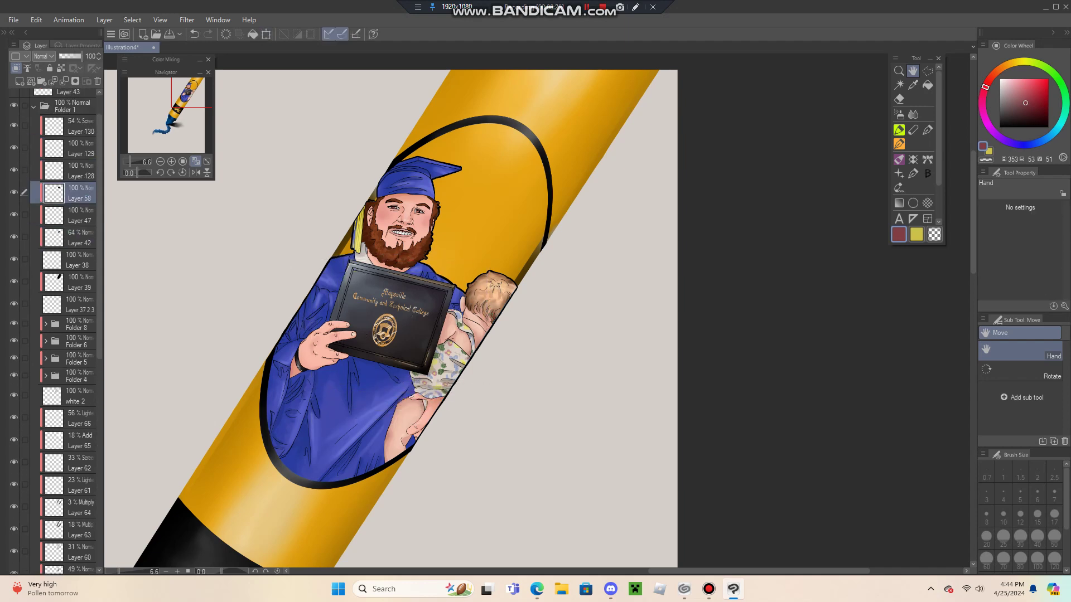
{"action": "left_click", "coordinate": [78, 184]}
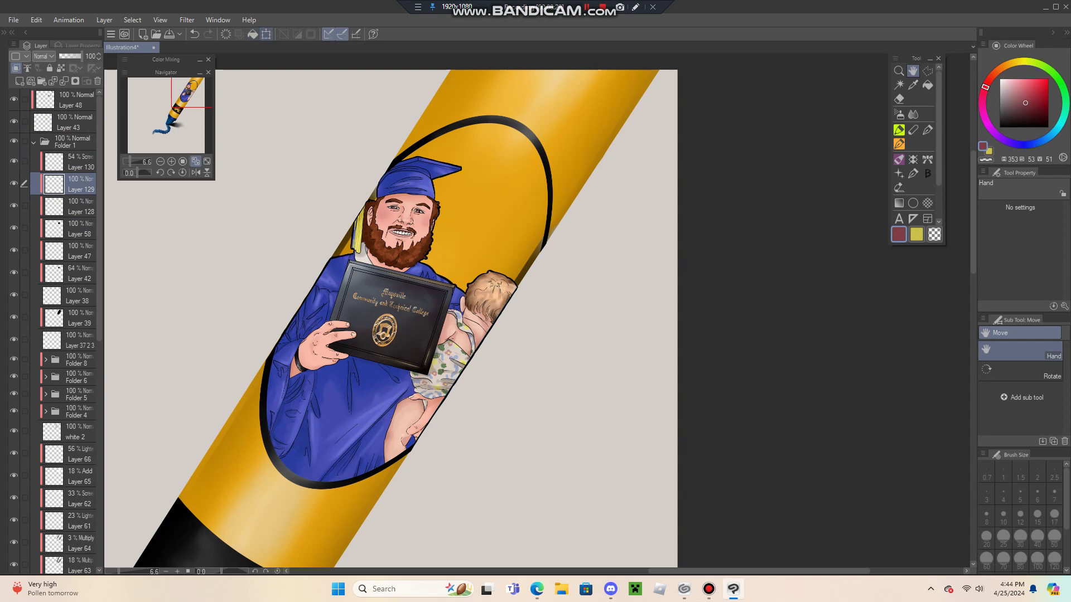
{"action": "key", "text": "ctrl+t"}
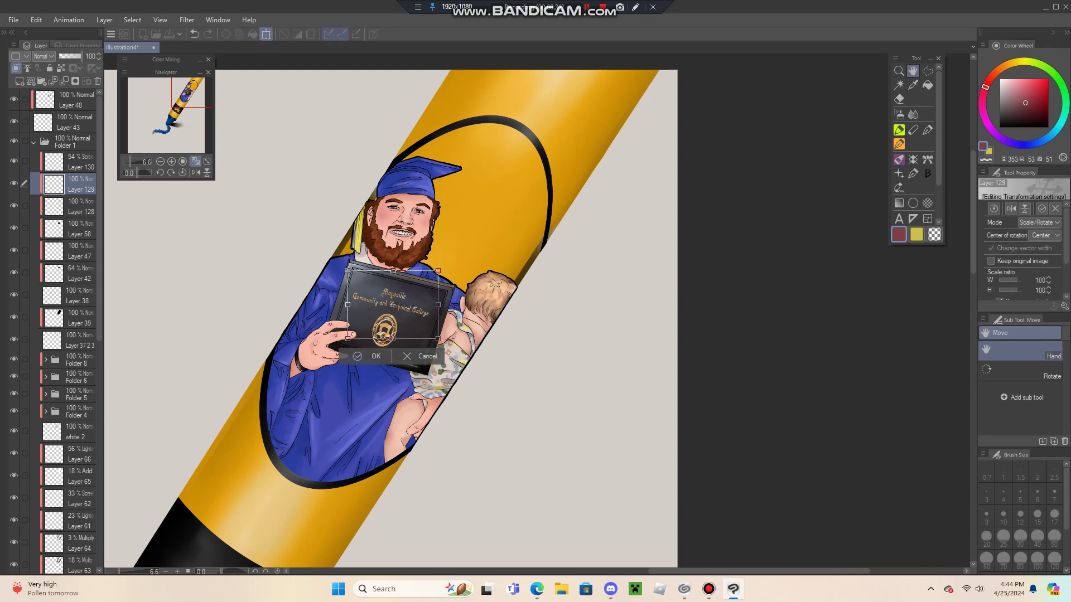
{"action": "left_click_drag", "start_coordinate": [391, 337], "coordinate": [410, 371]}
{"action": "key", "text": "Return"}
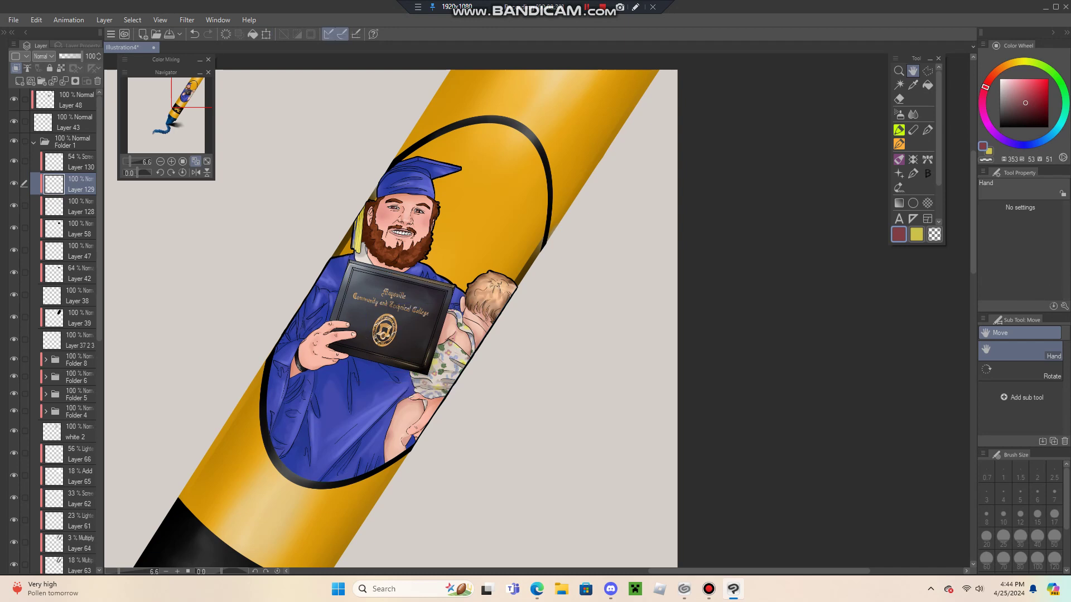
Collapse Folder 1 and examine the extents of Layer 48 around the oval portrait with Scale/Rotate.
{"action": "left_click", "coordinate": [34, 141]}
{"action": "left_click", "coordinate": [67, 123]}
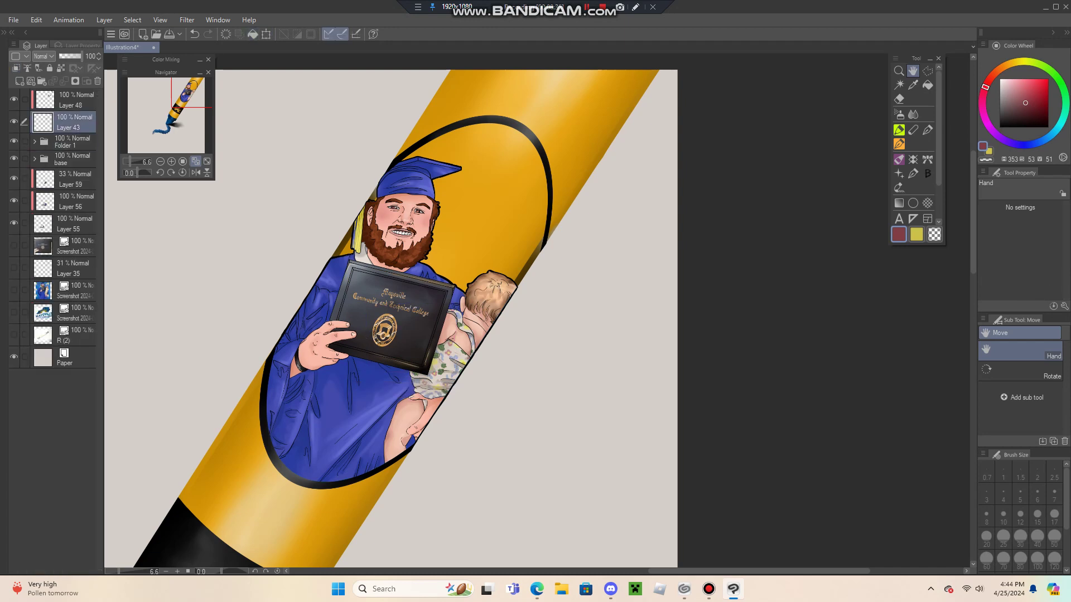
{"action": "left_click", "coordinate": [73, 100]}
{"action": "key", "text": "ctrl+t"}
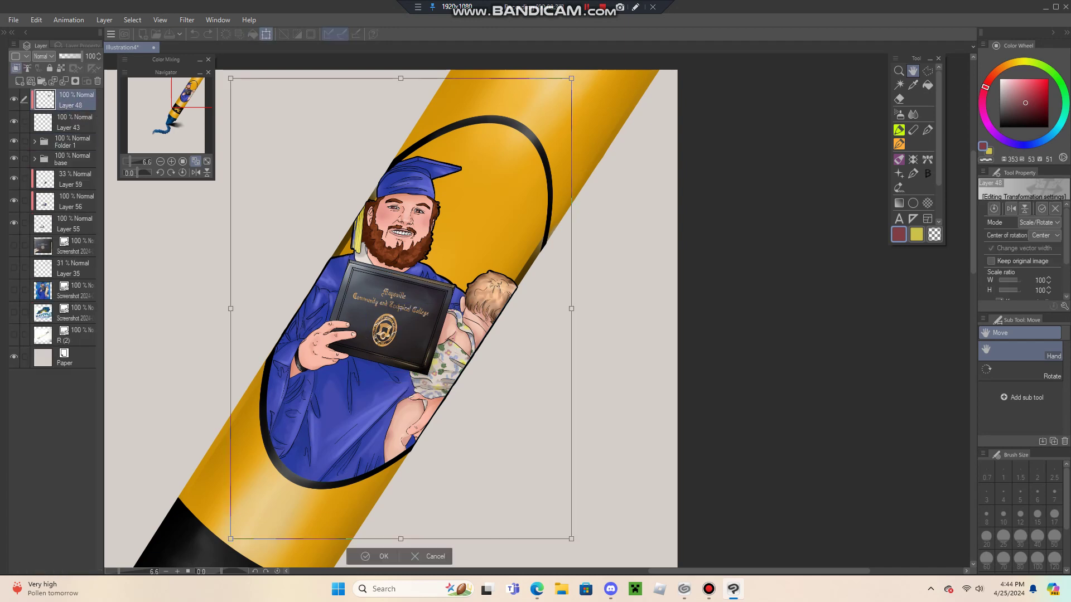
{"action": "key", "text": "Escape"}
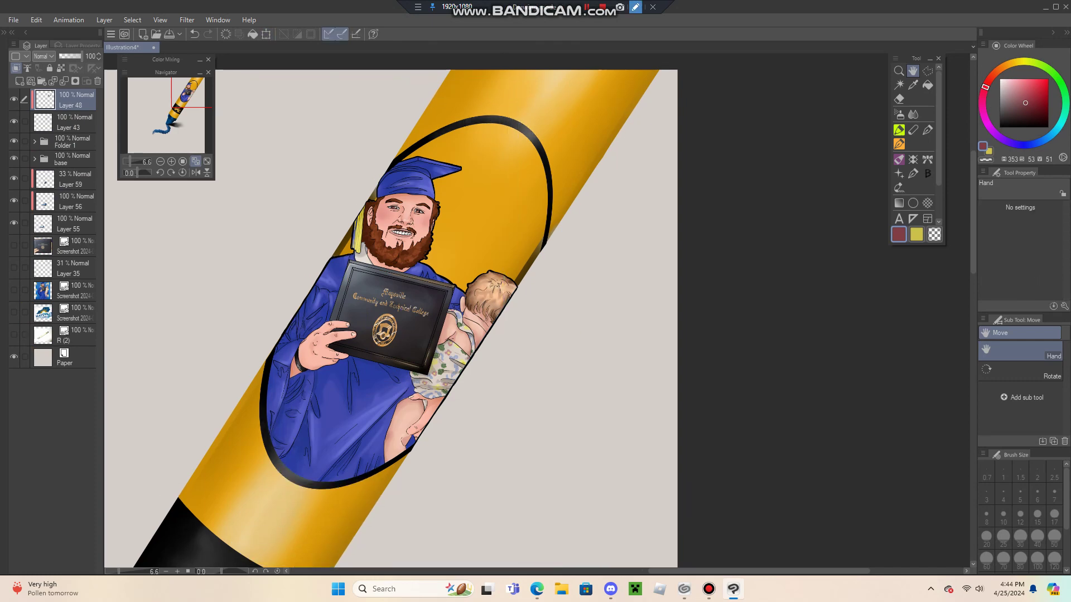
Examine the blue crayon tip, its shadow and scribble up close, and the complete crayon illustration as a whole.
{"action": "left_click_drag", "start_coordinate": [195, 92], "coordinate": [169, 129]}
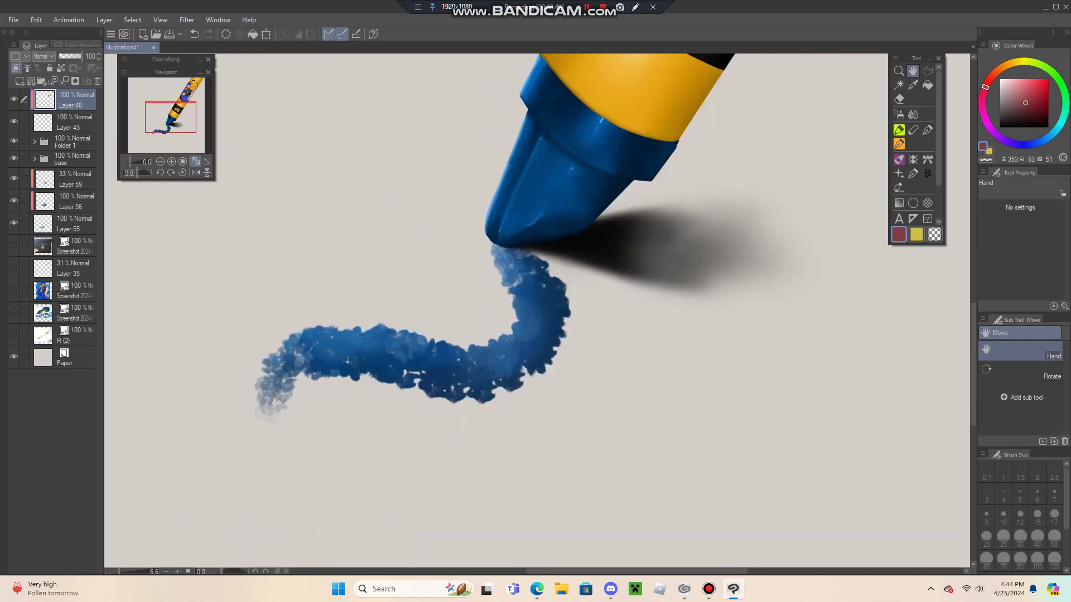
{"action": "scroll", "coordinate": [407, 248], "scroll_direction": "down", "scroll_amount": 3}
{"action": "left_click_drag", "start_coordinate": [407, 248], "coordinate": [382, 428]}
{"action": "left_click_drag", "start_coordinate": [297, 108], "coordinate": [329, 251]}
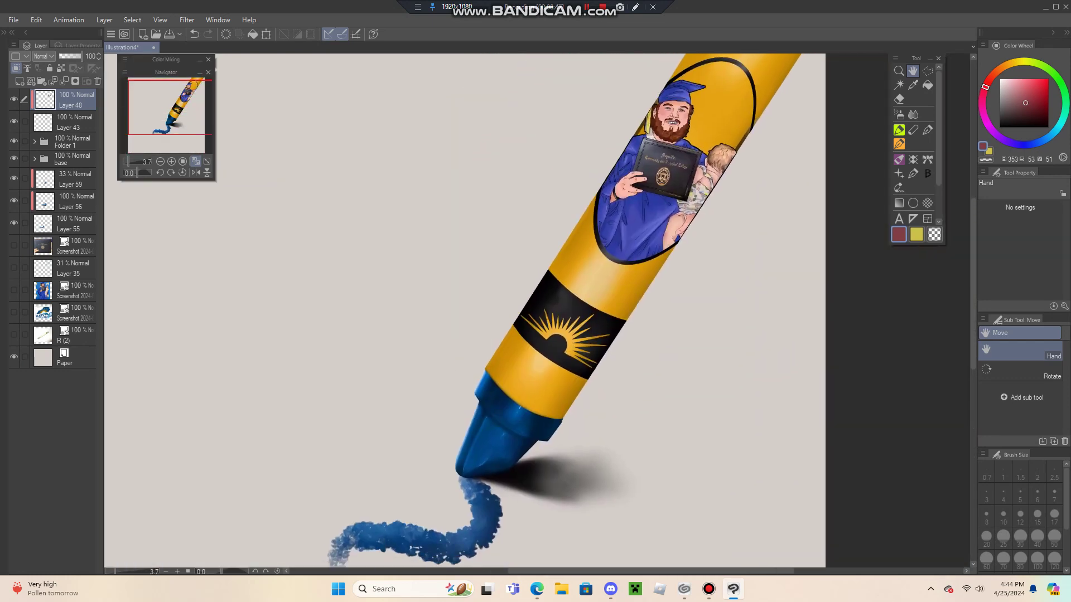
{"action": "scroll", "coordinate": [329, 251], "scroll_direction": "down", "scroll_amount": 1}
{"action": "scroll", "coordinate": [446, 312], "scroll_direction": "down", "scroll_amount": 3}
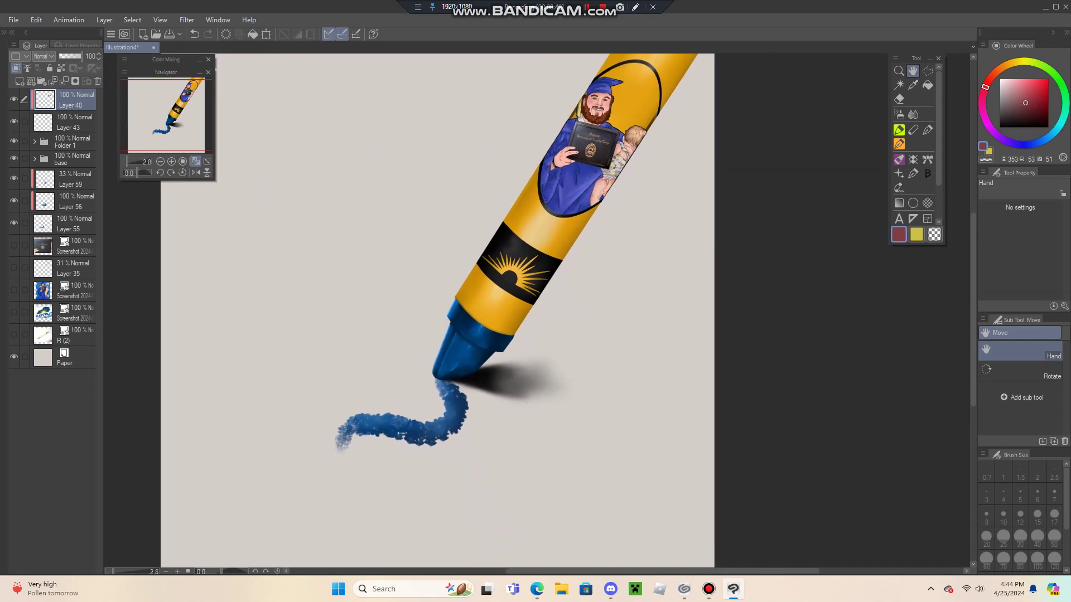
{"action": "left_click_drag", "start_coordinate": [446, 312], "coordinate": [455, 300]}
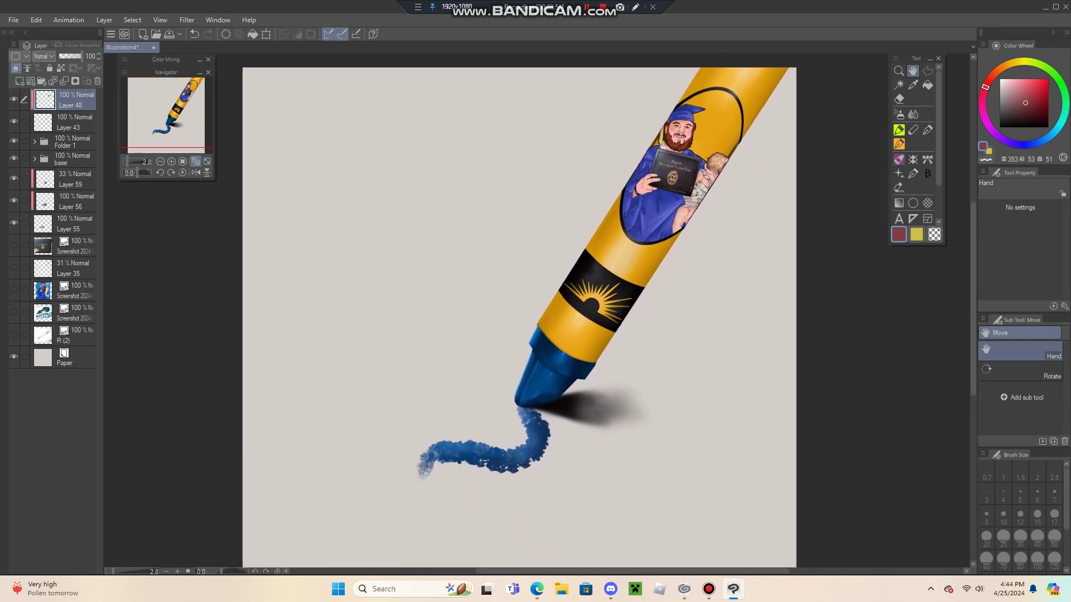